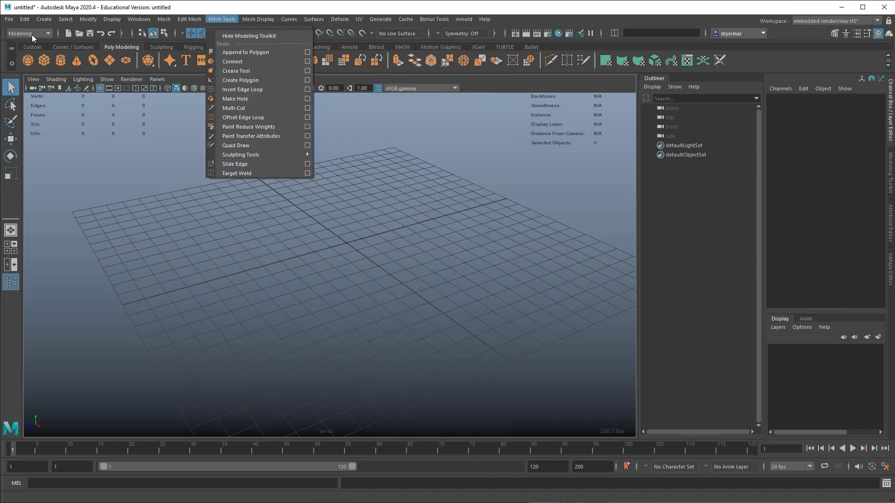
Step: Keep the Modeling menu set and open the library of Paint Effects brushes with Get Brush
{"action": "left_click", "coordinate": [32, 32]}
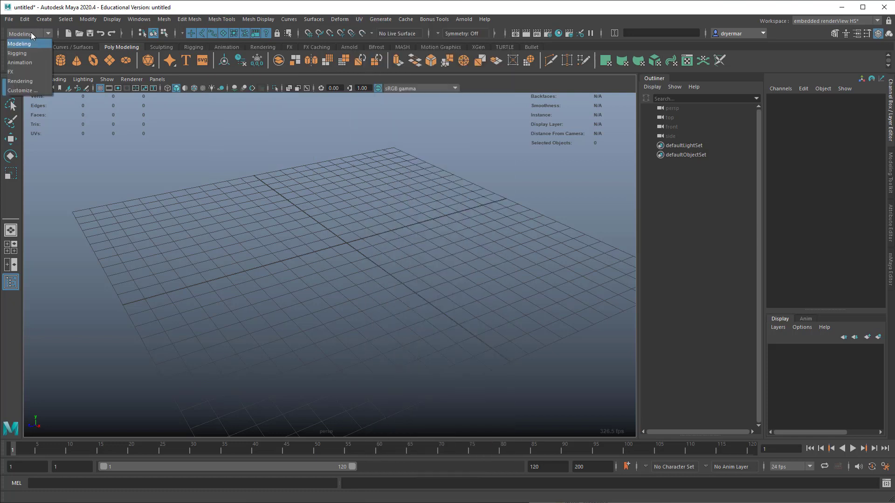
{"action": "left_click", "coordinate": [31, 32]}
{"action": "left_click", "coordinate": [378, 20]}
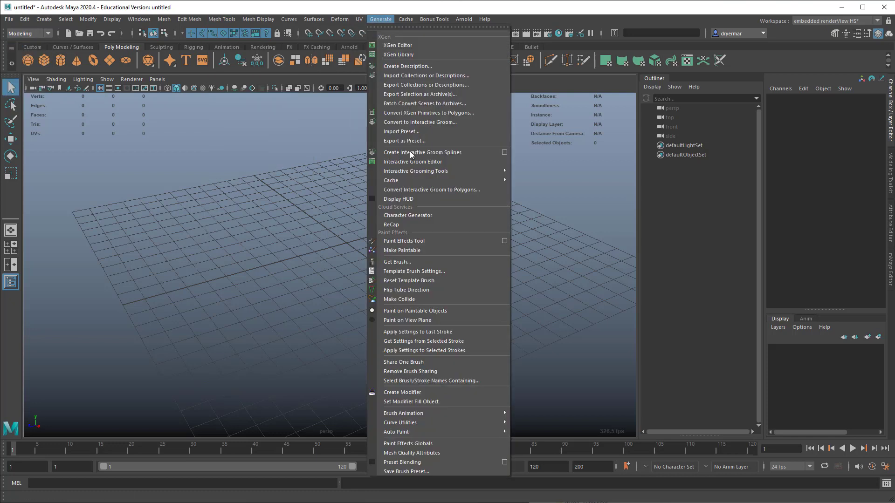
{"action": "left_click", "coordinate": [407, 262]}
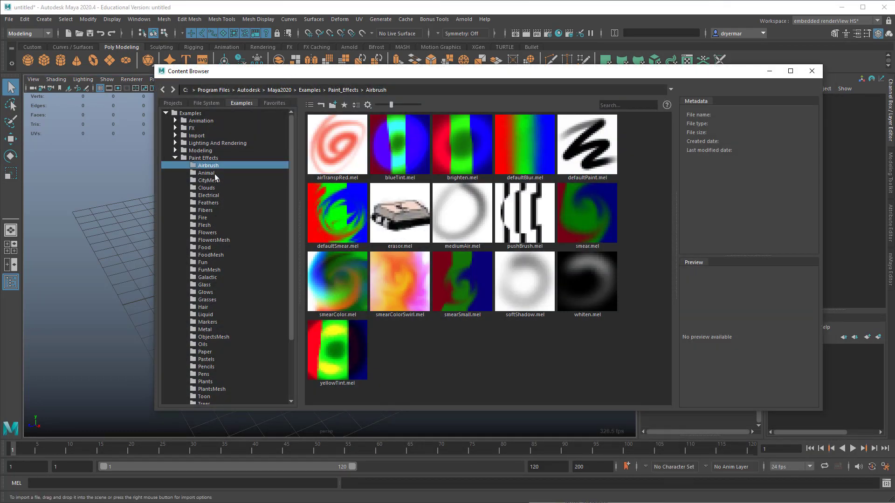
Step: Browse the Paint Effects brush categories, including Animal, CityMesh, Electrical, Flesh and Markers
{"action": "left_click", "coordinate": [206, 173]}
{"action": "left_click", "coordinate": [209, 180]}
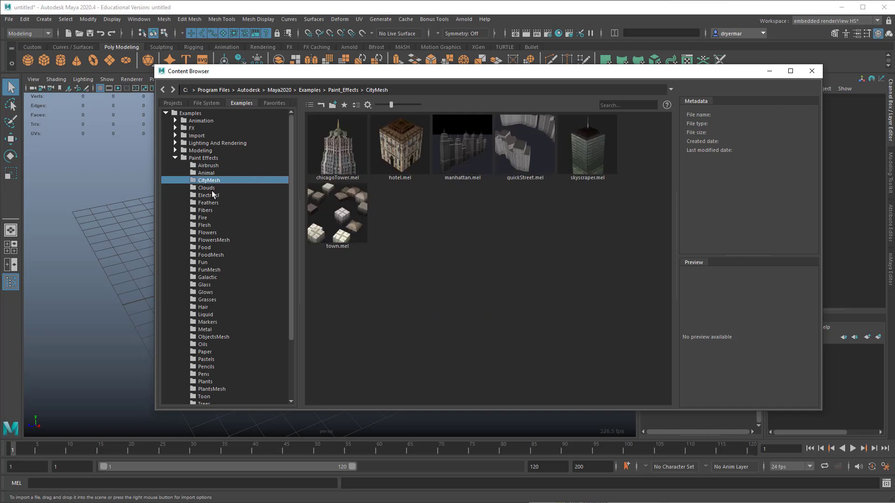
{"action": "left_click", "coordinate": [212, 195]}
{"action": "left_click", "coordinate": [211, 174]}
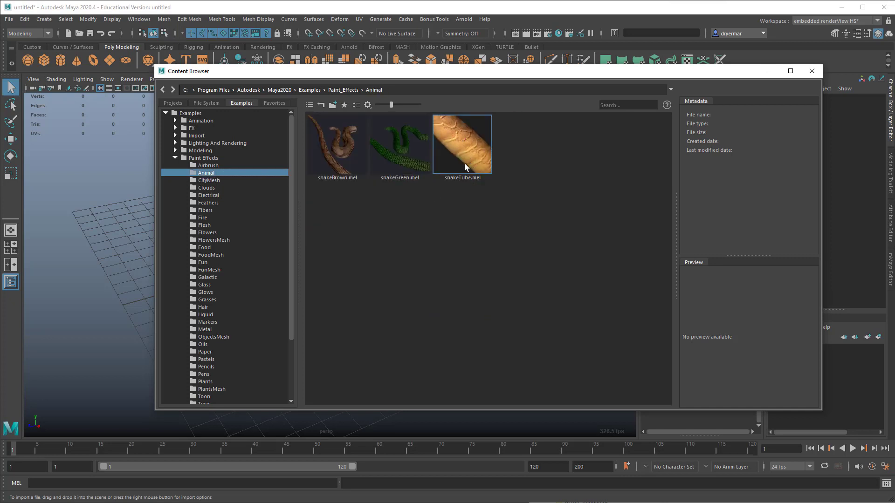
{"action": "left_click", "coordinate": [210, 226]}
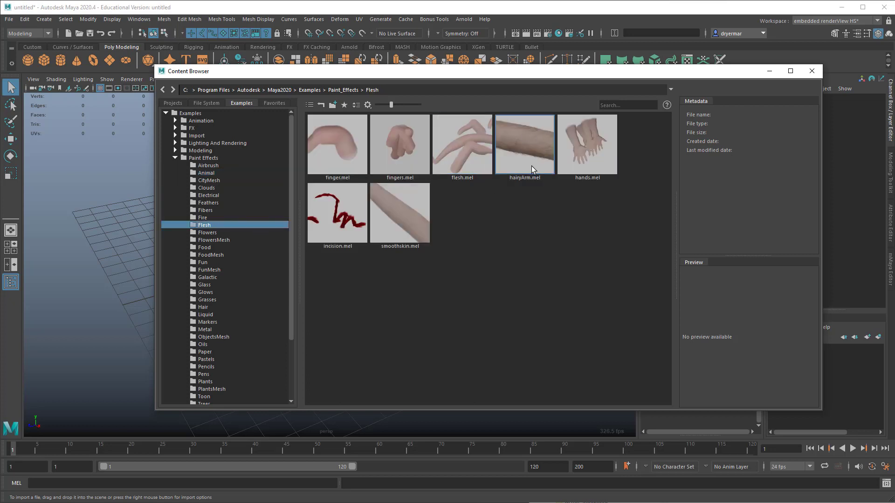
{"action": "left_click", "coordinate": [207, 322]}
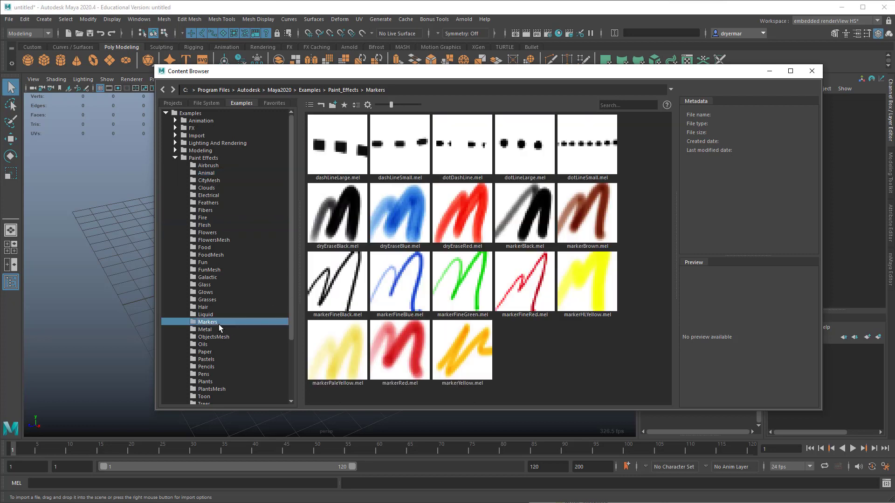
{"action": "scroll", "coordinate": [240, 336], "scroll_direction": "down", "scroll_amount": 4}
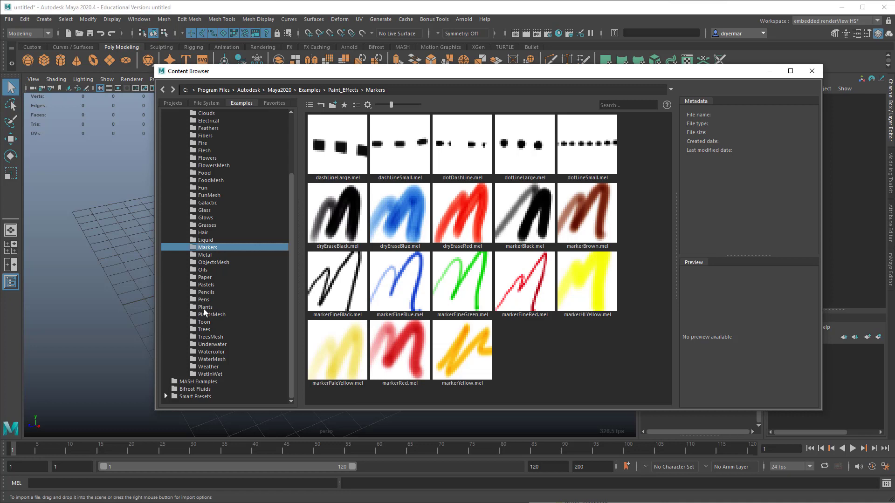
Step: Load the onion.mel brush from the Plants category and paint one stroke of onion plants across the grid
{"action": "left_click", "coordinate": [202, 308]}
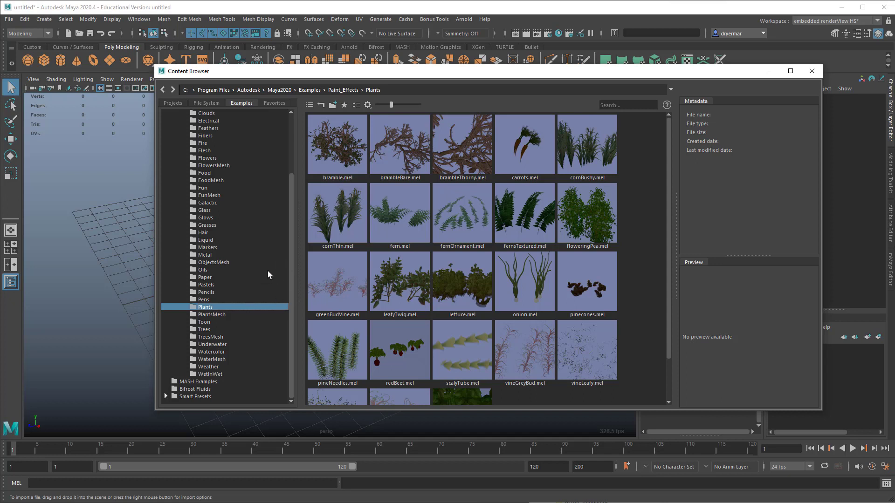
{"action": "left_click", "coordinate": [527, 291]}
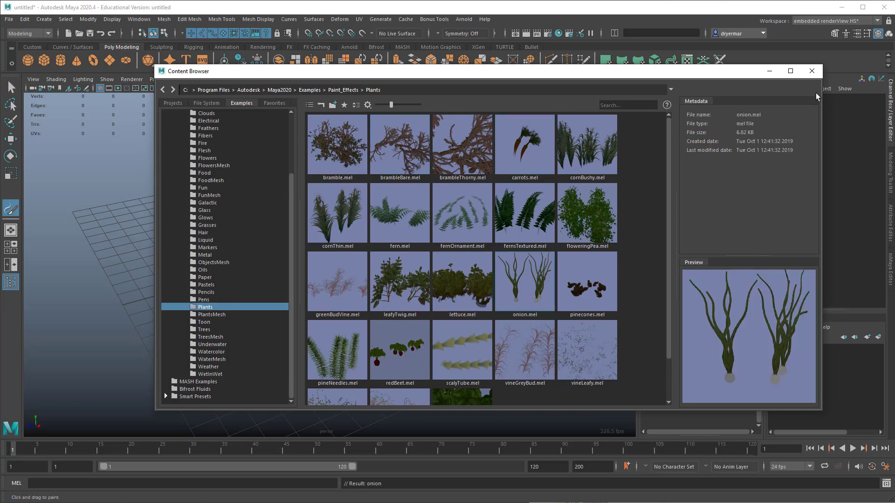
{"action": "left_click", "coordinate": [811, 71]}
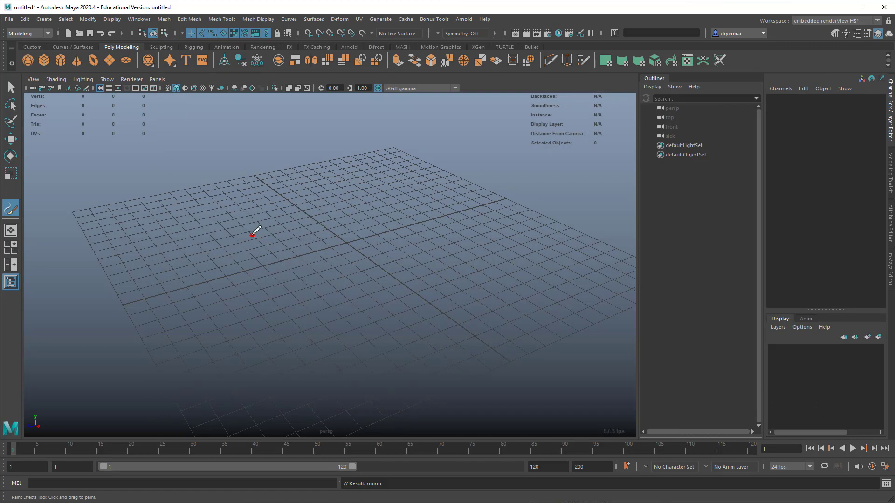
{"action": "left_click_drag", "start_coordinate": [252, 234], "coordinate": [420, 239]}
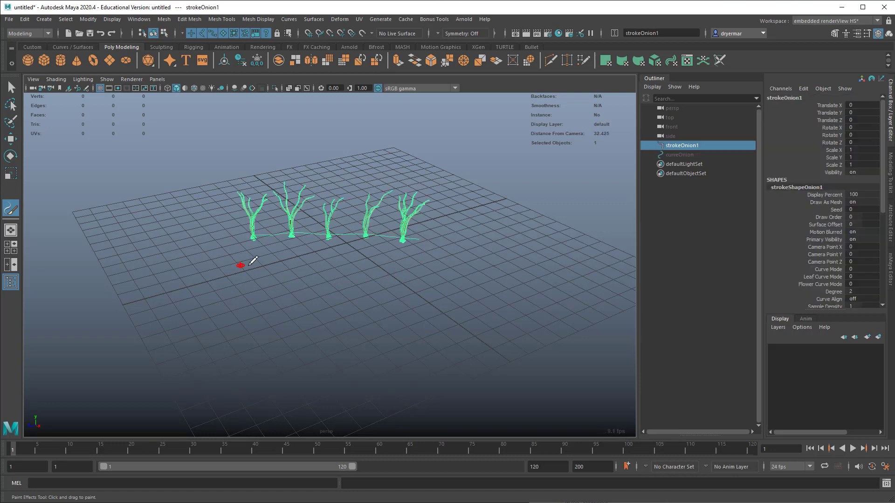
{"action": "mouse_move", "coordinate": [253, 261]}
{"action": "left_mouse_down"}
{"action": "mouse_move", "coordinate": [281, 259]}
{"action": "mouse_move", "coordinate": [272, 263]}
{"action": "mouse_move", "coordinate": [282, 264]}
{"action": "mouse_move", "coordinate": [274, 285]}
{"action": "mouse_move", "coordinate": [344, 297]}
{"action": "left_mouse_up"}
{"action": "left_click", "coordinate": [208, 270]}
{"action": "right_click_drag", "start_coordinate": [438, 329], "coordinate": [261, 298], "text": "alt"}
{"action": "mouse_move", "coordinate": [246, 294]}
{"action": "left_mouse_down", "text": "alt"}
{"action": "mouse_move", "coordinate": [155, 297]}
{"action": "mouse_move", "coordinate": [279, 295]}
{"action": "mouse_move", "coordinate": [306, 285]}
{"action": "left_mouse_up", "text": "alt"}
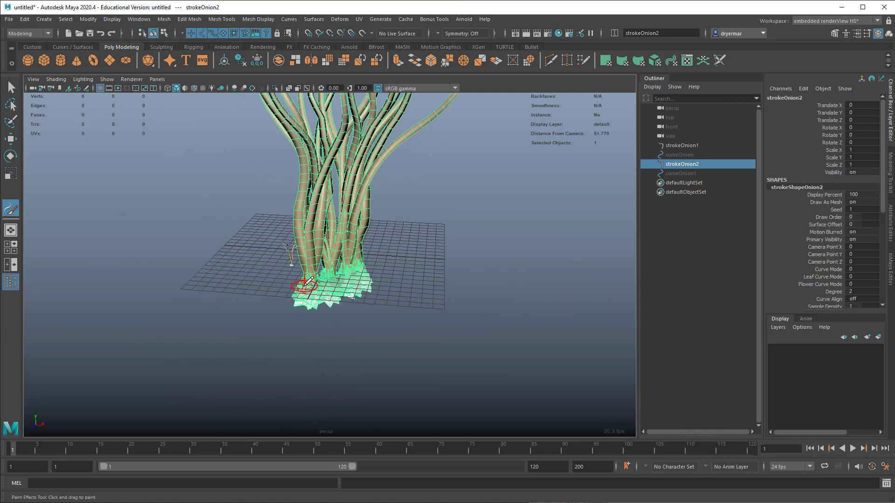
{"action": "key", "text": "Delete"}
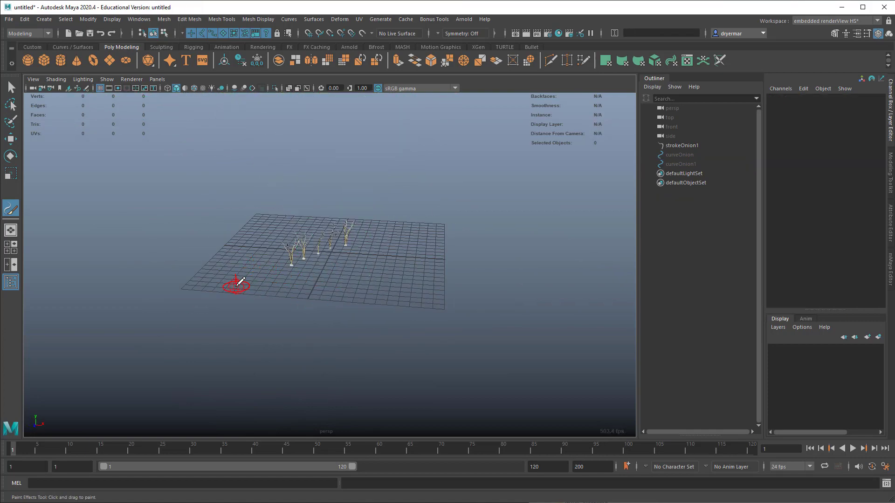
Step: Select the painted onion stroke and examine its bulbs and stems up close and from several angles
{"action": "right_click_drag", "start_coordinate": [237, 286], "coordinate": [603, 294], "text": "alt"}
{"action": "right_click_drag", "start_coordinate": [151, 254], "coordinate": [364, 270], "text": "alt"}
{"action": "middle_click_drag", "start_coordinate": [273, 247], "coordinate": [410, 315], "text": "alt"}
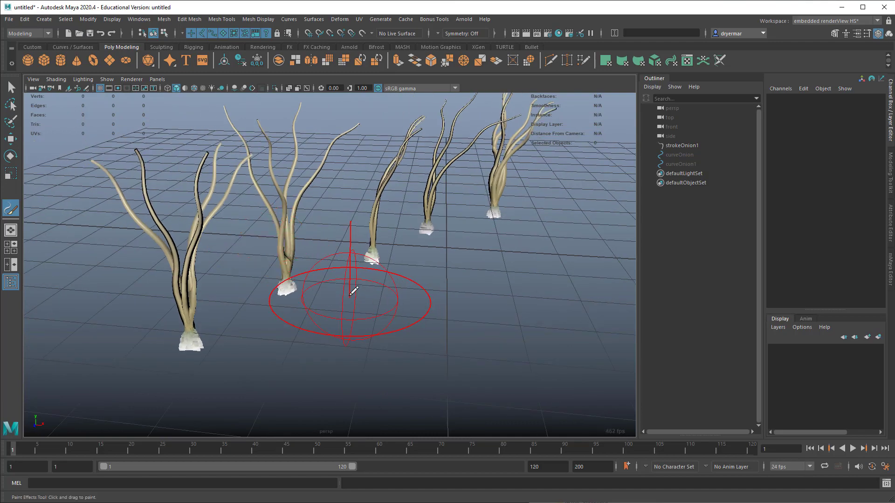
{"action": "key", "text": "q"}
{"action": "mouse_move", "coordinate": [285, 290]}
{"action": "left_mouse_down", "text": "alt"}
{"action": "mouse_move", "coordinate": [307, 288]}
{"action": "mouse_move", "coordinate": [253, 300]}
{"action": "mouse_move", "coordinate": [286, 277]}
{"action": "mouse_move", "coordinate": [411, 281]}
{"action": "mouse_move", "coordinate": [254, 279]}
{"action": "left_mouse_up", "text": "alt"}
{"action": "left_click", "coordinate": [273, 283]}
{"action": "right_click_drag", "start_coordinate": [254, 278], "coordinate": [571, 298], "text": "alt"}
{"action": "middle_click_drag", "start_coordinate": [411, 249], "coordinate": [419, 290], "text": "alt"}
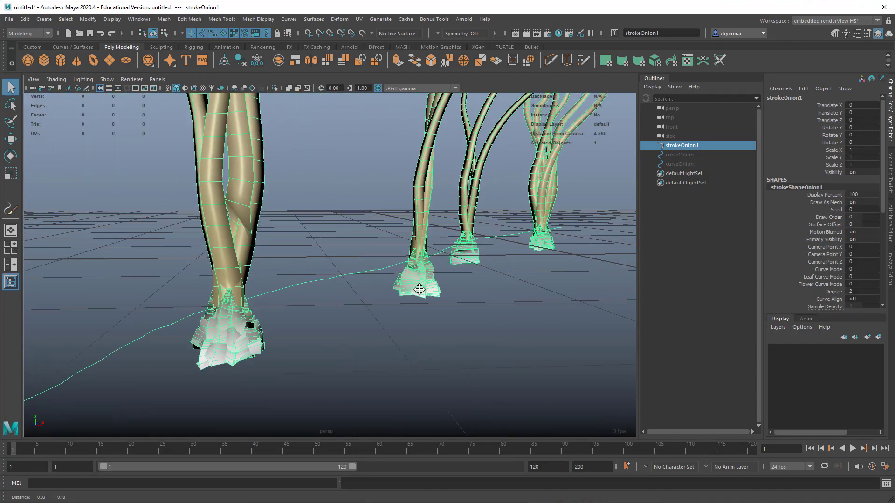
{"action": "right_click_drag", "start_coordinate": [420, 292], "coordinate": [69, 300], "text": "alt"}
{"action": "middle_click_drag", "start_coordinate": [410, 279], "coordinate": [406, 294], "text": "alt"}
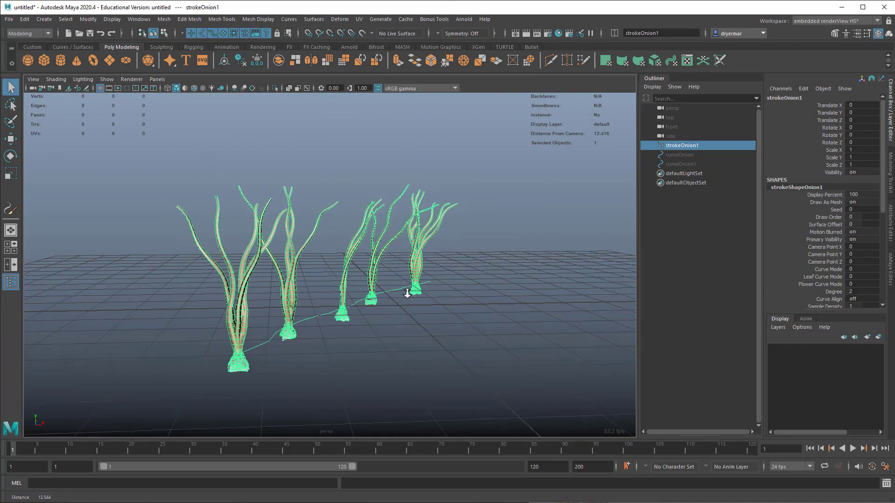
{"action": "right_click_drag", "start_coordinate": [407, 294], "coordinate": [107, 289], "text": "alt"}
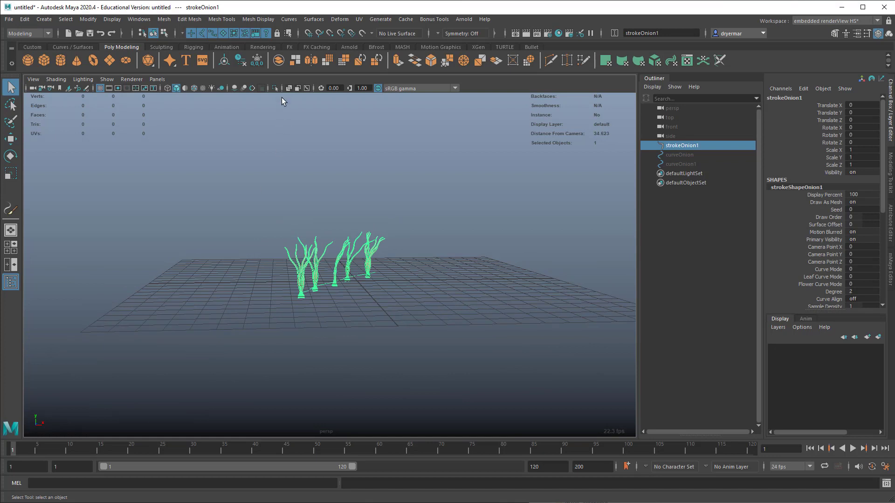
Step: Add an Arnold area light and raise it about 8.1 units above the grid
{"action": "left_click", "coordinate": [460, 21]}
{"action": "mouse_move", "coordinate": [480, 56]}
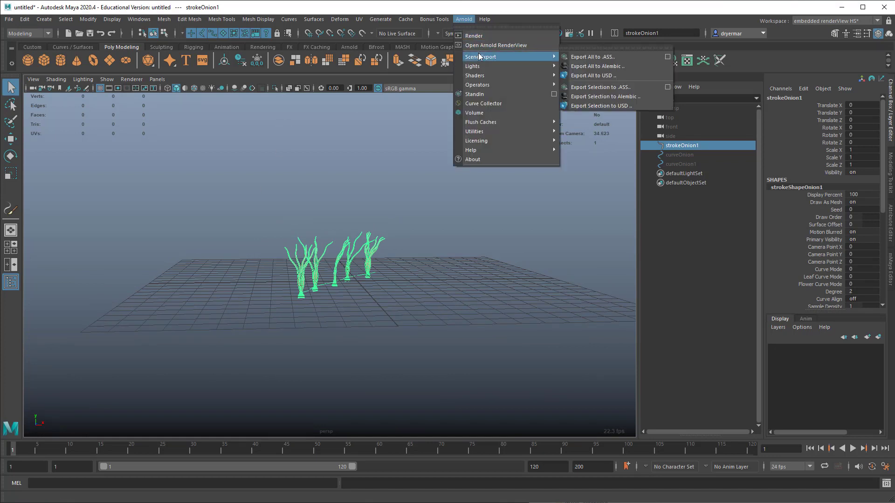
{"action": "left_click", "coordinate": [580, 67]}
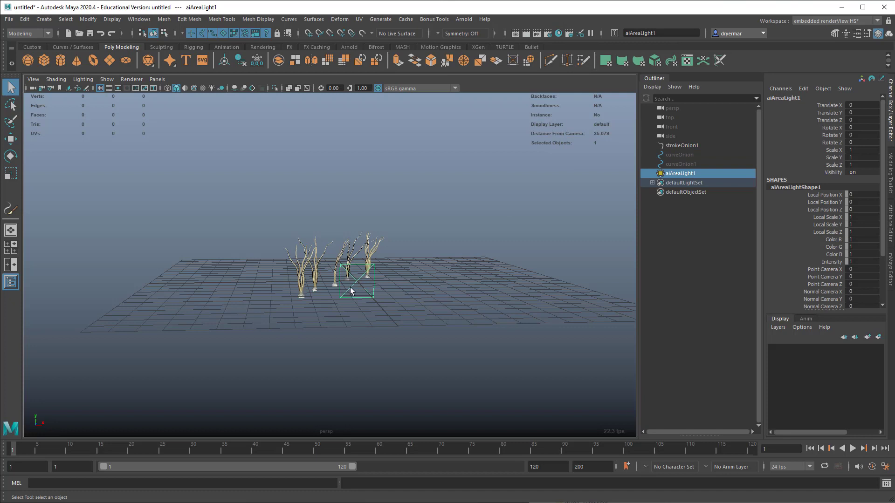
{"action": "key", "text": "e"}
{"action": "key", "text": "w"}
{"action": "key", "text": "r"}
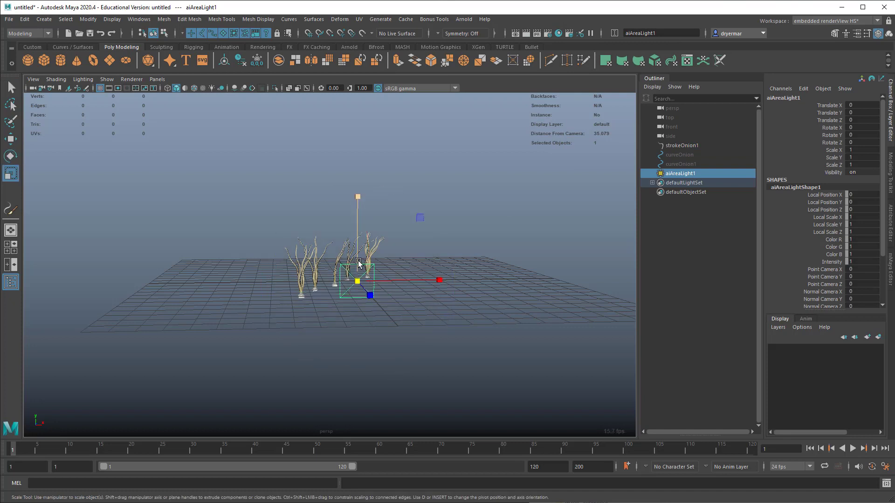
{"action": "key", "text": "w"}
{"action": "left_click_drag", "start_coordinate": [358, 253], "coordinate": [359, 122]}
{"action": "left_click_drag", "start_coordinate": [439, 192], "coordinate": [399, 193], "text": "alt"}
Step: Rotate the area light about -105 degrees on X and scale it uniformly to about 4.4
{"action": "key", "text": "e"}
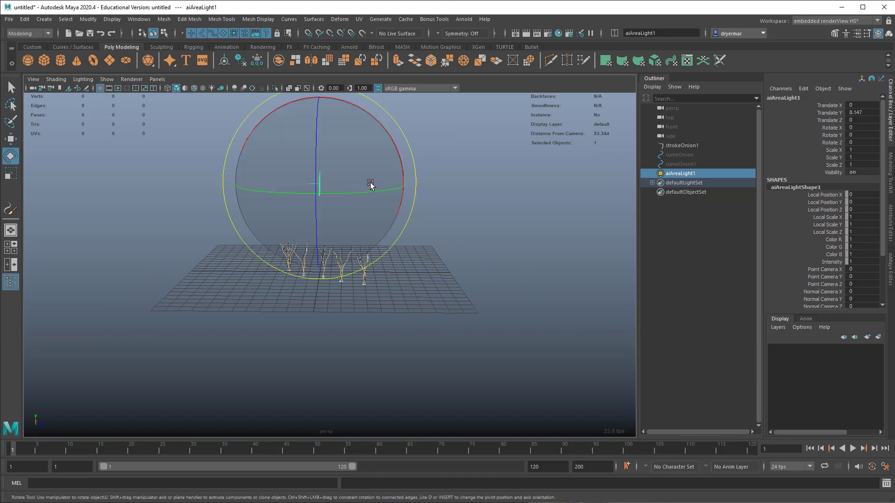
{"action": "left_click_drag", "start_coordinate": [380, 124], "coordinate": [320, 120]}
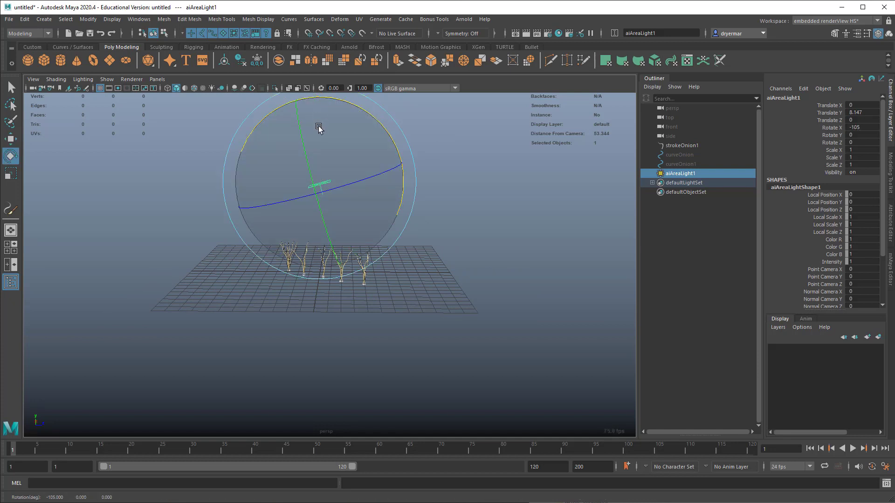
{"action": "key", "text": "r"}
{"action": "left_click_drag", "start_coordinate": [320, 182], "coordinate": [399, 188]}
Step: Reposition the area light above the onions at about Y 12.1 and Z -3.6
{"action": "key", "text": "w"}
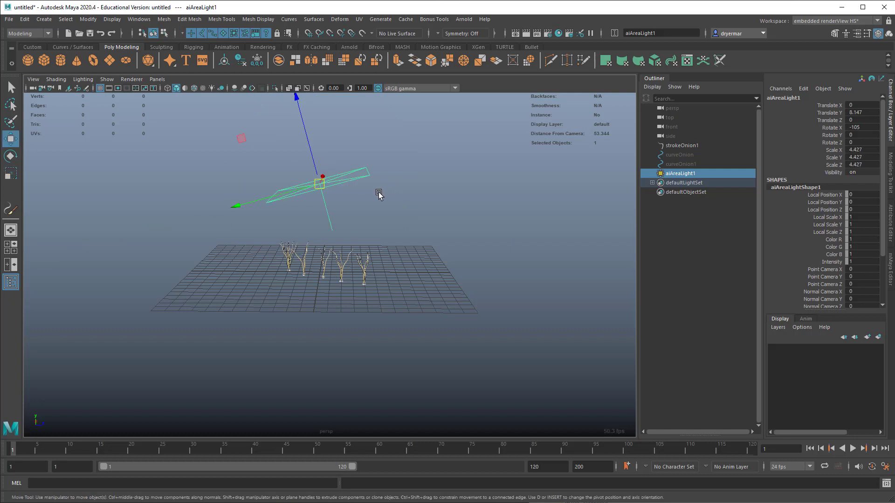
{"action": "left_click_drag", "start_coordinate": [316, 165], "coordinate": [344, 144]}
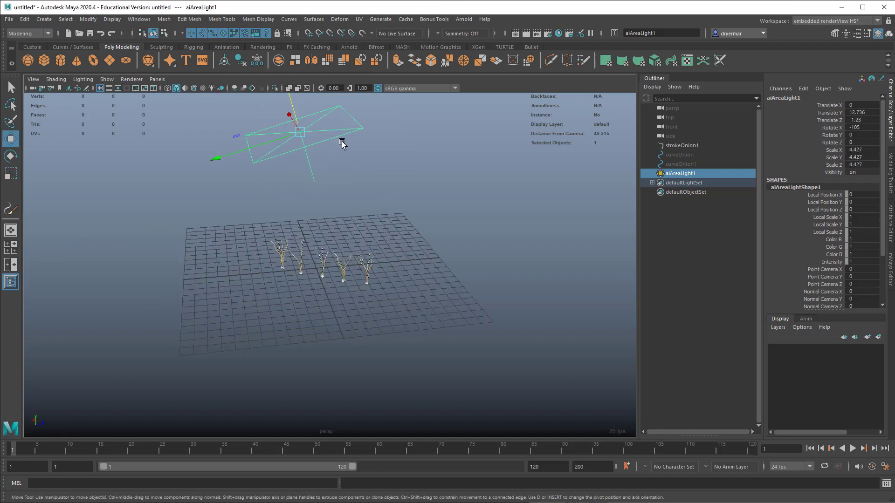
{"action": "left_click_drag", "start_coordinate": [280, 136], "coordinate": [239, 146]}
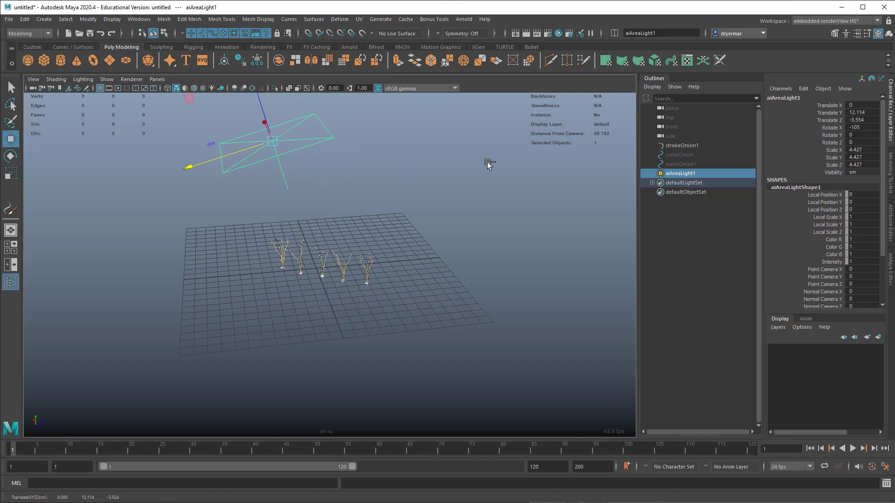
Step: Set the area light's exposure to 7
{"action": "key", "text": "ctrl+a"}
{"action": "left_click_drag", "start_coordinate": [768, 213], "coordinate": [721, 210]}
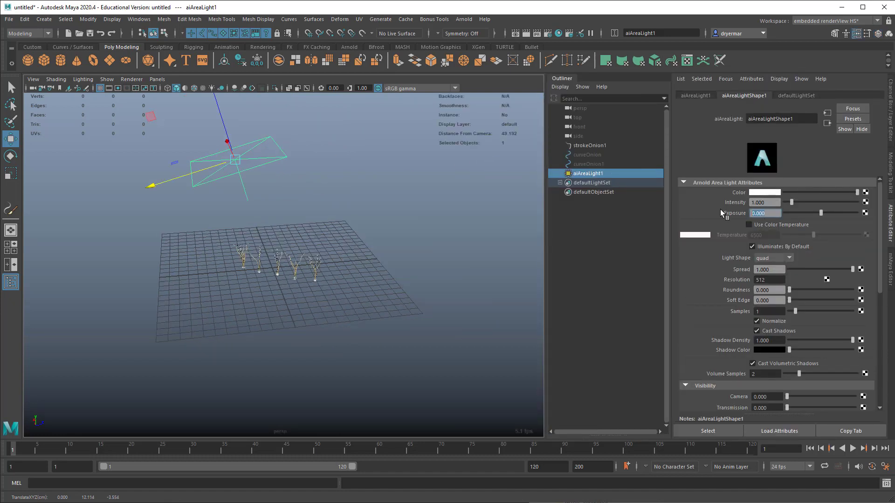
{"action": "type", "text": "7"}
{"action": "key", "text": "Return"}
Step: Create a polygon plane under the onions and scale it up beyond the grid as a ground surface
{"action": "left_click", "coordinate": [109, 61]}
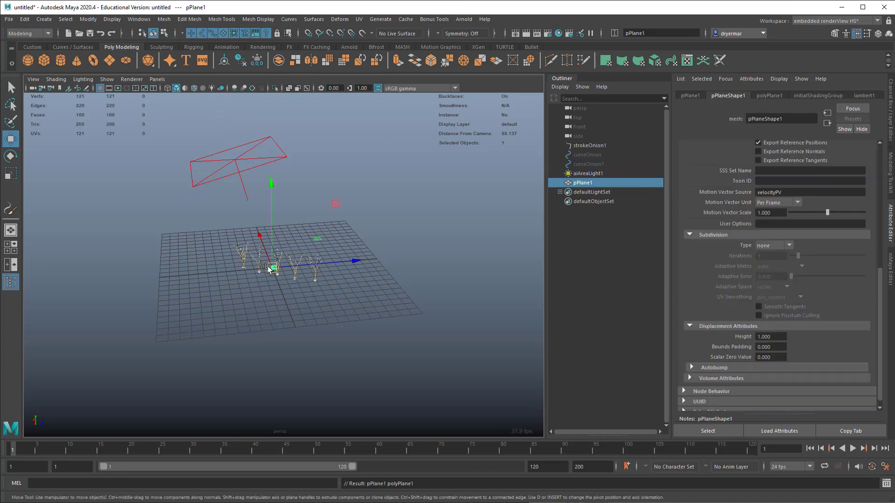
{"action": "key", "text": "r"}
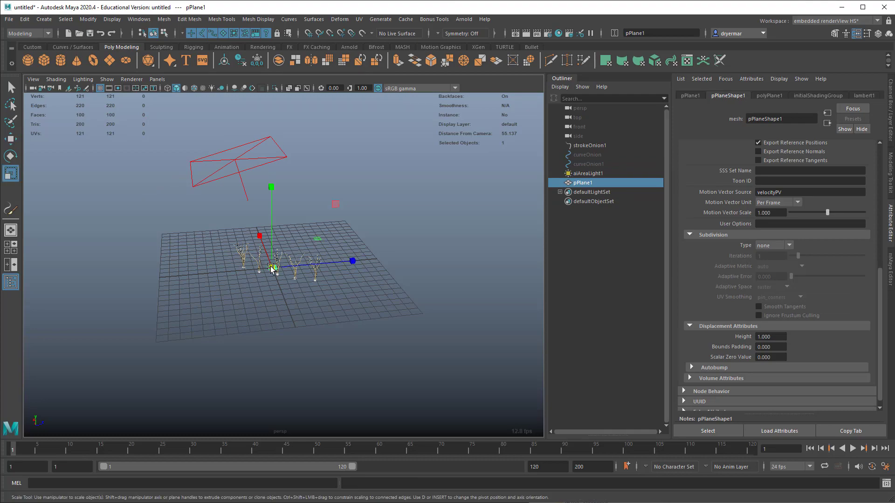
{"action": "left_click_drag", "start_coordinate": [267, 265], "coordinate": [515, 278]}
{"action": "left_click_drag", "start_coordinate": [353, 261], "coordinate": [305, 258], "text": "alt"}
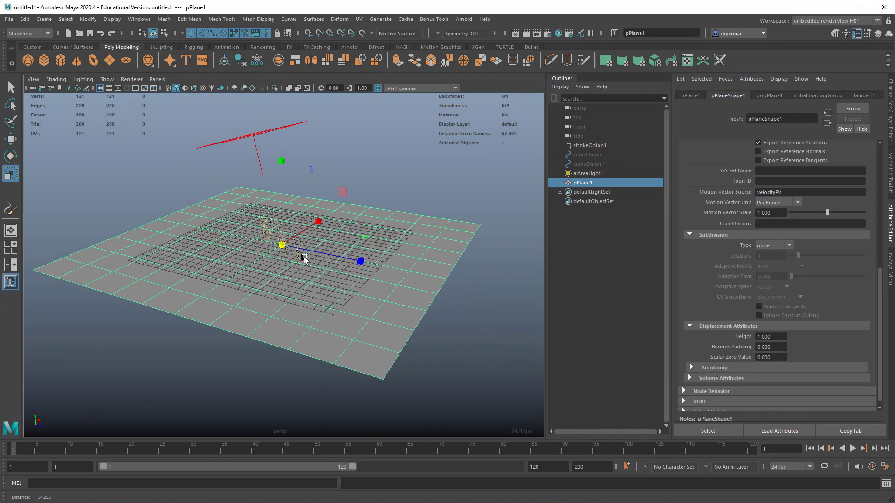
{"action": "right_click_drag", "start_coordinate": [305, 259], "coordinate": [365, 238], "text": "alt"}
{"action": "middle_click_drag", "start_coordinate": [366, 238], "coordinate": [399, 299], "text": "alt"}
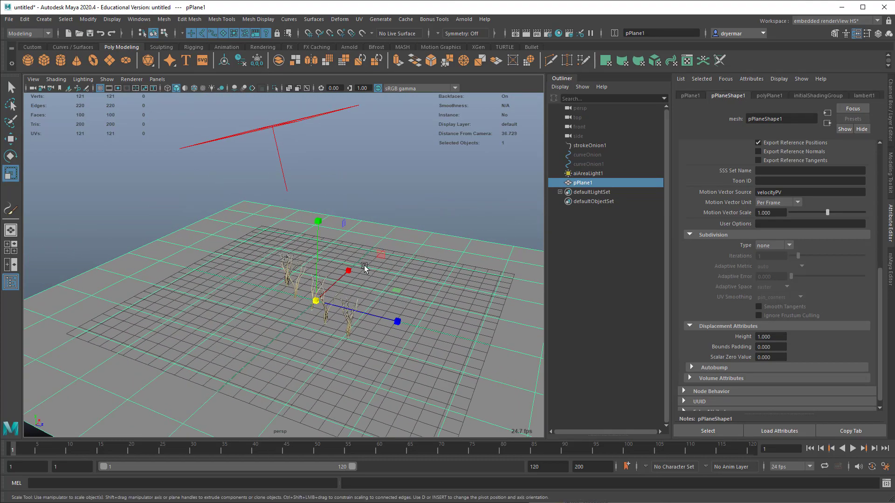
Step: Render the scene in the Arnold RenderView to check the onions, and close the render window
{"action": "left_click", "coordinate": [464, 20]}
{"action": "left_click", "coordinate": [479, 44]}
{"action": "left_click", "coordinate": [367, 119]}
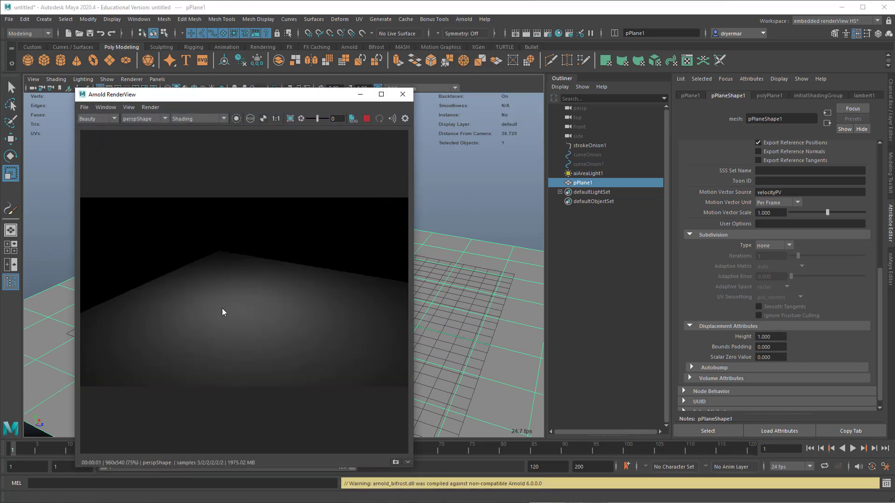
{"action": "left_click", "coordinate": [403, 94]}
Step: Lower the ground plane slightly along Y until the white onion bulbs sit above its surface
{"action": "scroll", "coordinate": [339, 265], "scroll_direction": "down", "scroll_amount": 5}
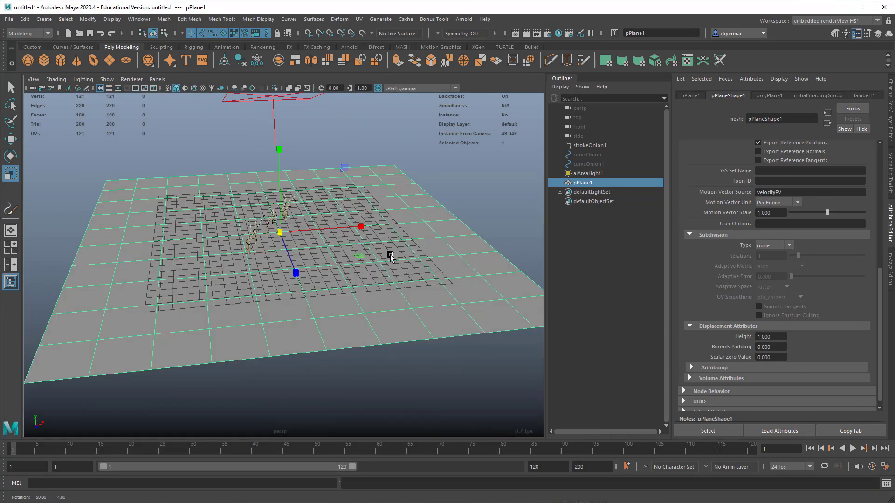
{"action": "right_click_drag", "start_coordinate": [339, 264], "coordinate": [452, 242], "text": "alt"}
{"action": "middle_click_drag", "start_coordinate": [452, 242], "coordinate": [455, 286], "text": "alt"}
{"action": "left_click_drag", "start_coordinate": [455, 285], "coordinate": [365, 247], "text": "alt"}
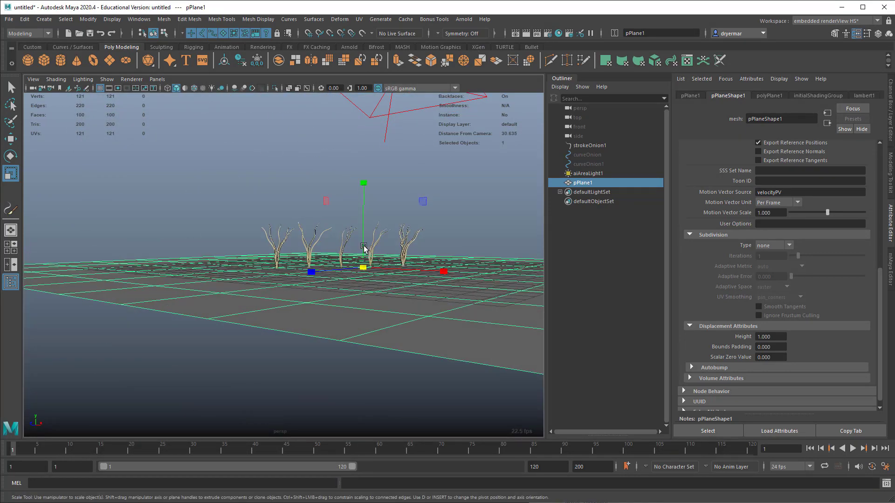
{"action": "right_click_drag", "start_coordinate": [338, 245], "coordinate": [522, 284], "text": "alt"}
{"action": "left_click_drag", "start_coordinate": [522, 283], "coordinate": [355, 320], "text": "alt"}
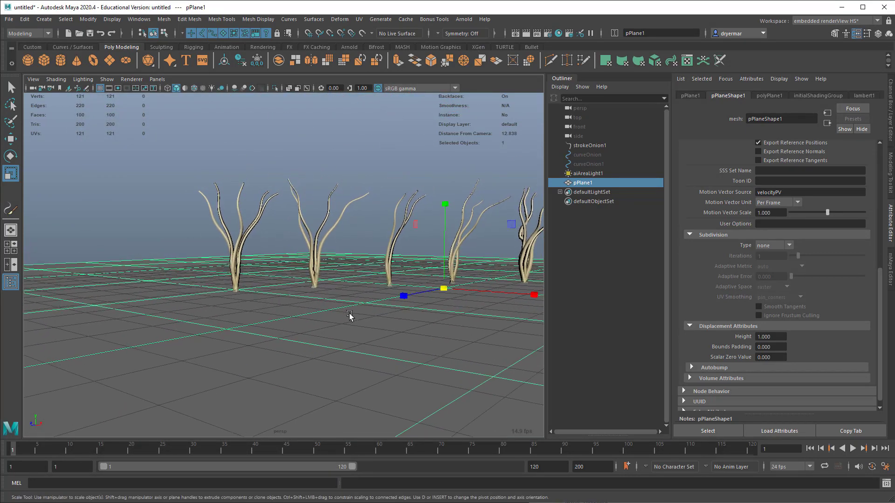
{"action": "key", "text": "w"}
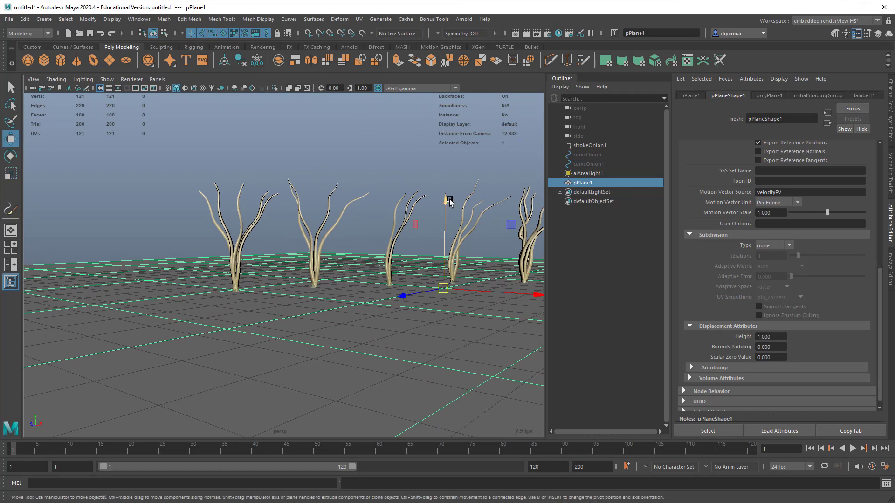
{"action": "left_click_drag", "start_coordinate": [447, 201], "coordinate": [448, 211]}
{"action": "left_click_drag", "start_coordinate": [447, 256], "coordinate": [231, 206], "text": "alt"}
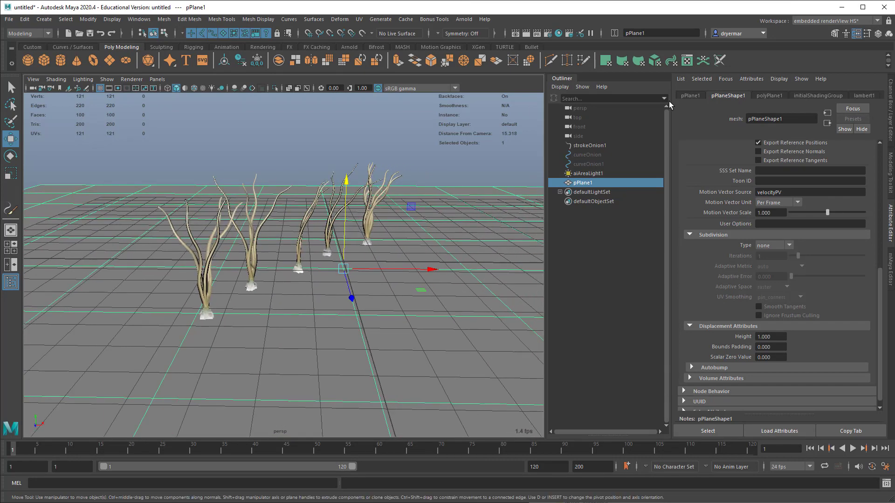
{"action": "left_click_drag", "start_coordinate": [409, 203], "coordinate": [344, 156], "text": "alt"}
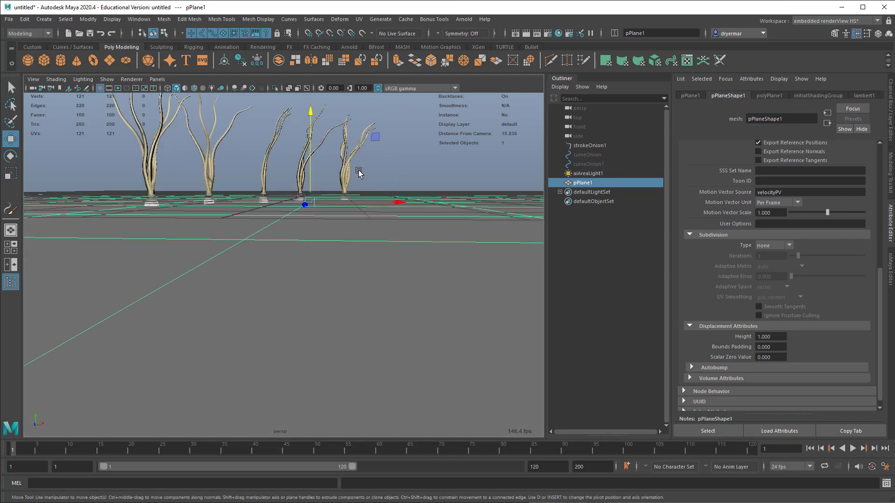
Step: Select the onion stroke in the scene and check its transform attributes
{"action": "left_click", "coordinate": [357, 168]}
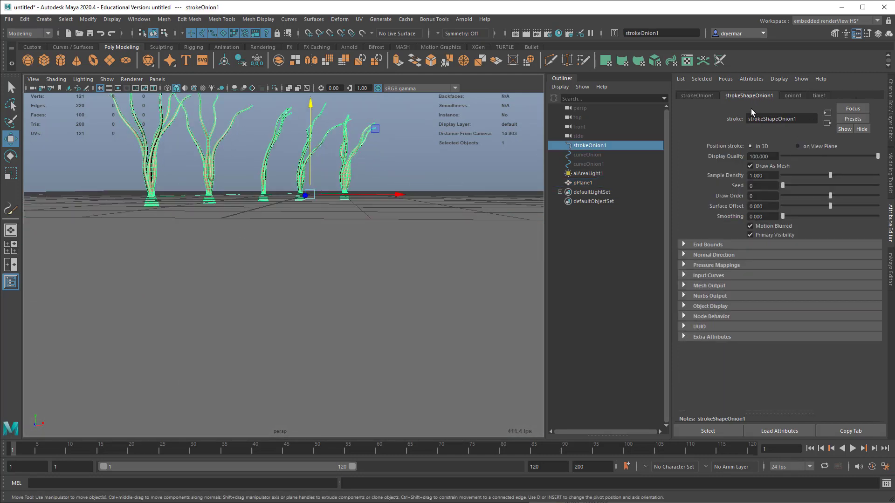
{"action": "left_click", "coordinate": [694, 96]}
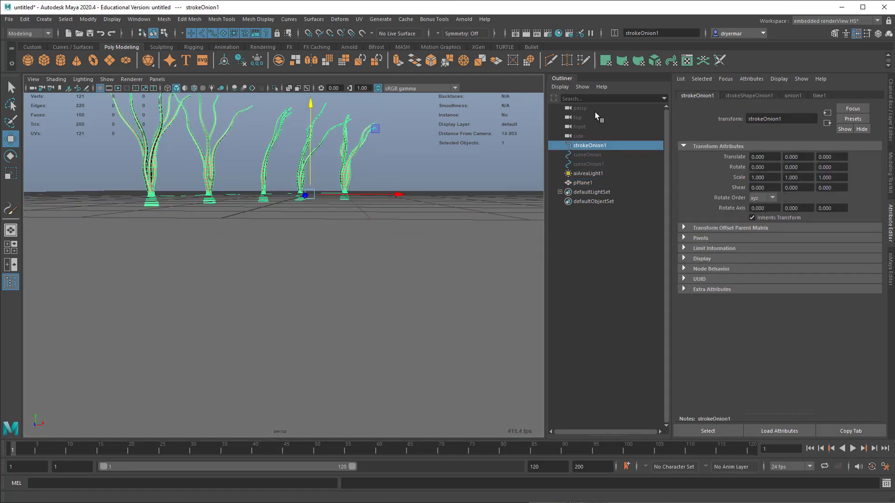
{"action": "mouse_move", "coordinate": [210, 235]}
{"action": "left_mouse_down", "text": "alt"}
{"action": "mouse_move", "coordinate": [288, 341]}
{"action": "mouse_move", "coordinate": [223, 259]}
{"action": "left_mouse_up", "text": "alt"}
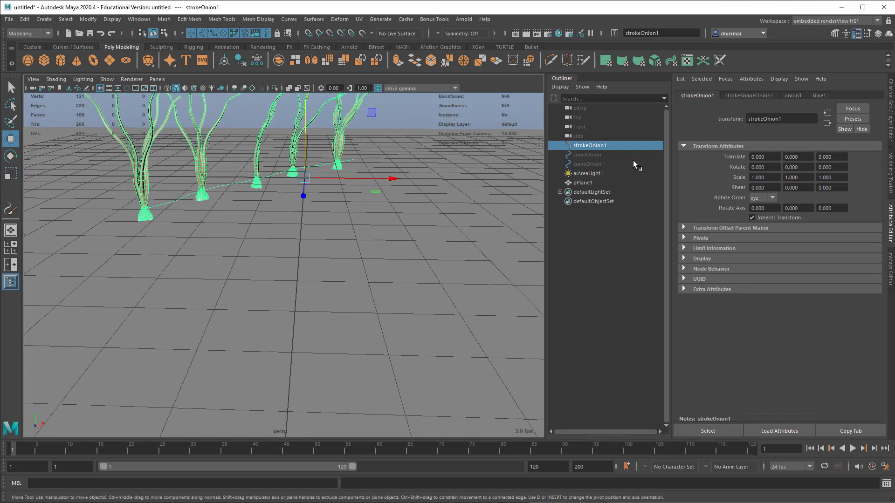
Step: Try shortening the onion stroke by adjusting Max Clip in its End Bounds attributes
{"action": "left_click", "coordinate": [748, 96]}
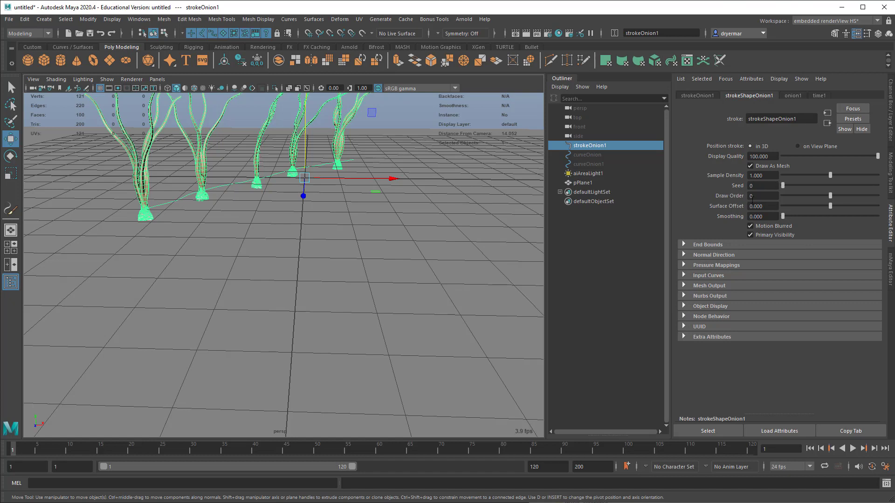
{"action": "left_click", "coordinate": [712, 245]}
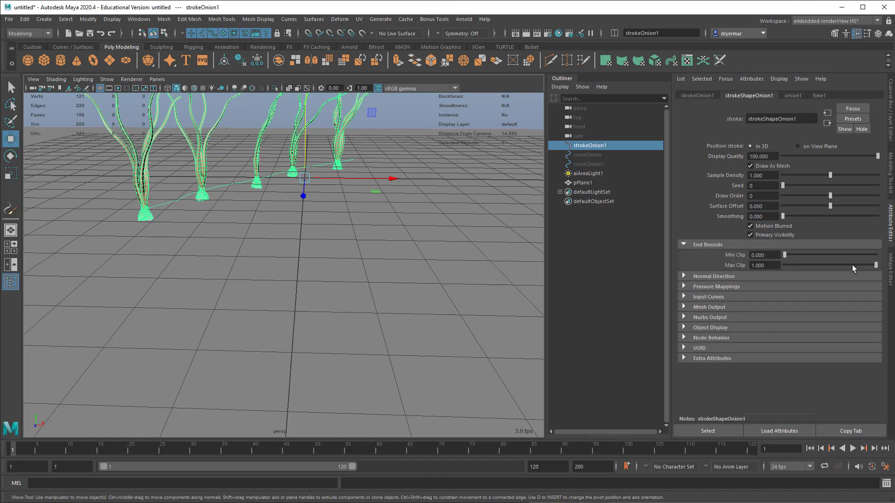
{"action": "mouse_move", "coordinate": [857, 265]}
{"action": "left_mouse_down"}
{"action": "mouse_move", "coordinate": [868, 265]}
{"action": "mouse_move", "coordinate": [796, 265]}
{"action": "mouse_move", "coordinate": [866, 266]}
{"action": "mouse_move", "coordinate": [838, 278]}
{"action": "mouse_move", "coordinate": [853, 278]}
{"action": "mouse_move", "coordinate": [811, 276]}
{"action": "mouse_move", "coordinate": [882, 278]}
{"action": "left_mouse_up"}
Step: Set the onion brush's Global Scale to about 6.782
{"action": "left_click", "coordinate": [791, 96]}
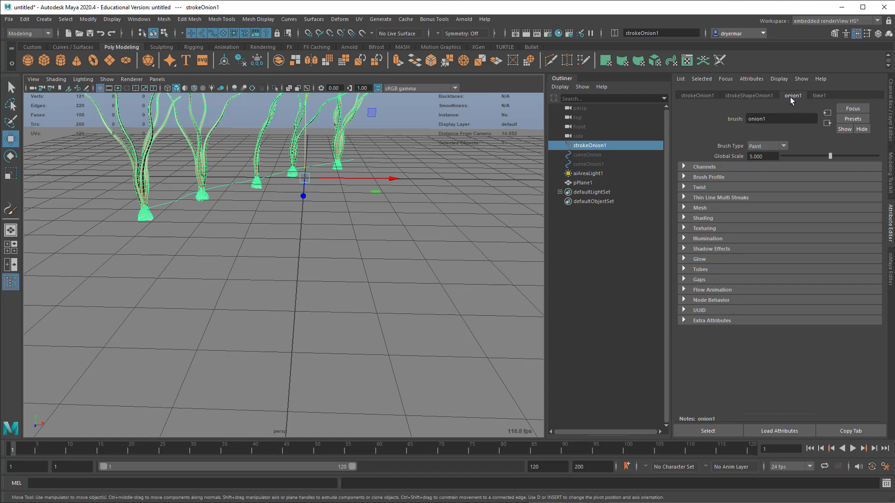
{"action": "left_click", "coordinate": [697, 168]}
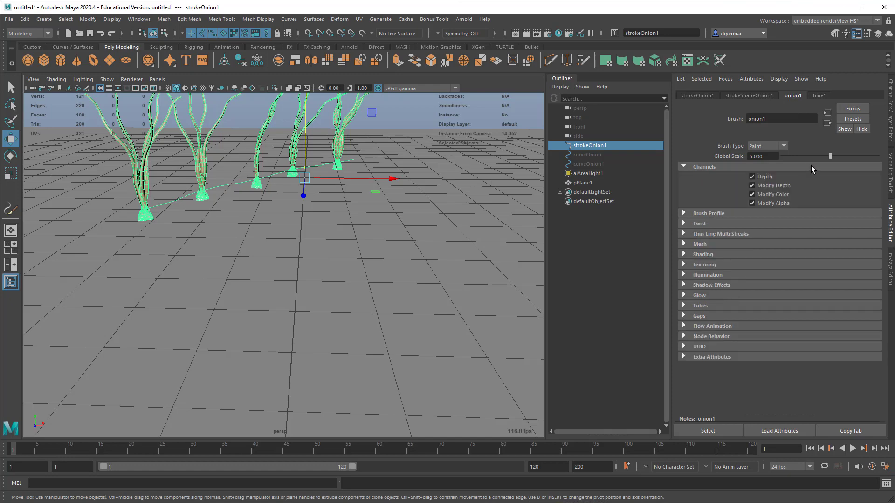
{"action": "mouse_move", "coordinate": [829, 156]}
{"action": "left_mouse_down"}
{"action": "mouse_move", "coordinate": [804, 156]}
{"action": "mouse_move", "coordinate": [855, 157]}
{"action": "mouse_move", "coordinate": [845, 160]}
{"action": "left_mouse_up"}
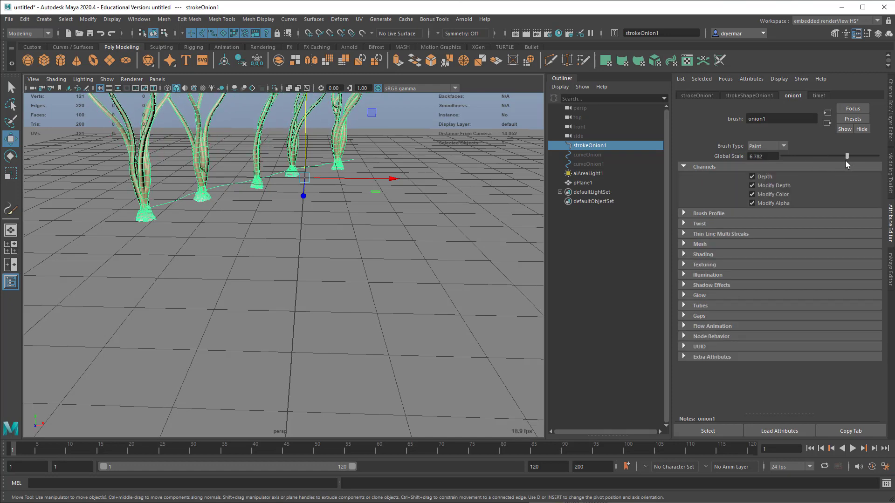
Step: Examine the onion brush's Brush Profile, Shading and Texturing attributes
{"action": "left_click", "coordinate": [714, 214]}
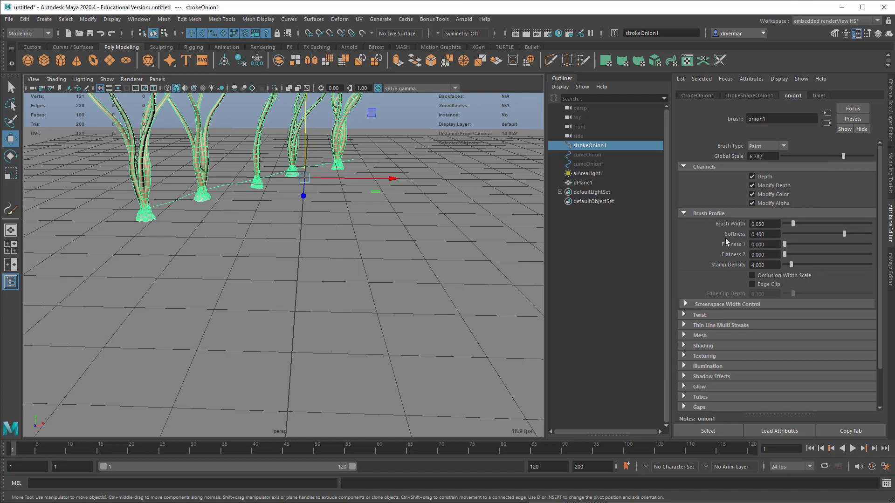
{"action": "scroll", "coordinate": [723, 283], "scroll_direction": "down", "scroll_amount": 3}
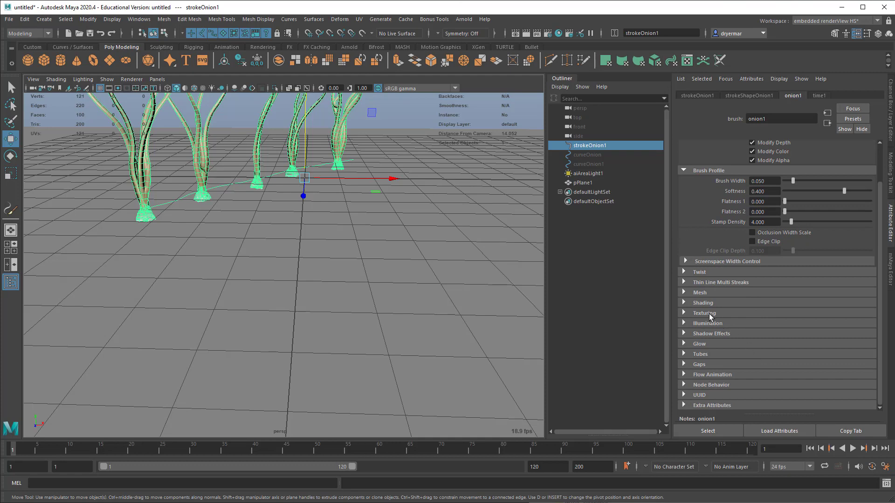
{"action": "left_click", "coordinate": [703, 304]}
{"action": "scroll", "coordinate": [701, 320], "scroll_direction": "down", "scroll_amount": 4}
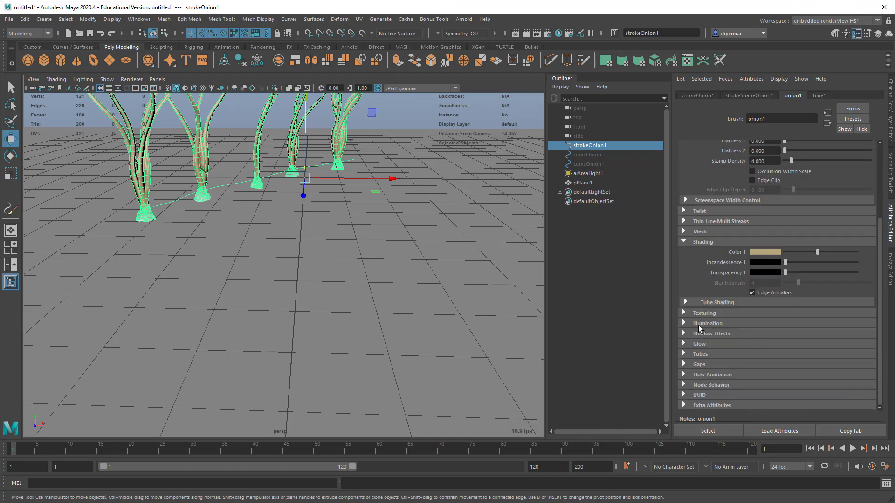
{"action": "middle_click_drag", "start_coordinate": [419, 249], "coordinate": [422, 419], "text": "alt"}
{"action": "middle_click_drag", "start_coordinate": [437, 198], "coordinate": [459, 315], "text": "alt"}
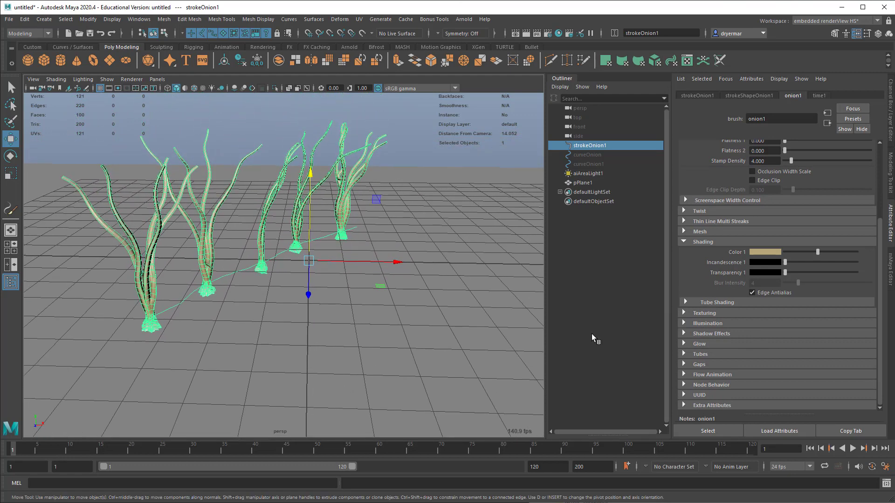
{"action": "left_click", "coordinate": [706, 312]}
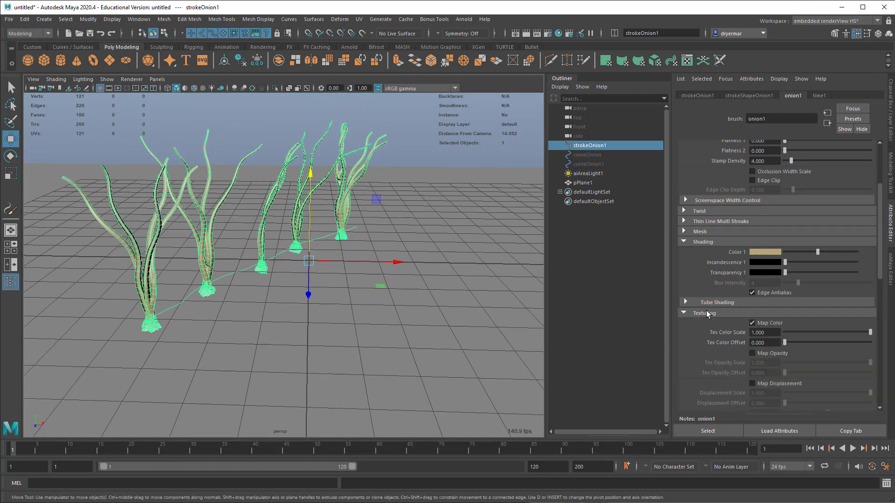
{"action": "scroll", "coordinate": [725, 338], "scroll_direction": "down", "scroll_amount": 3}
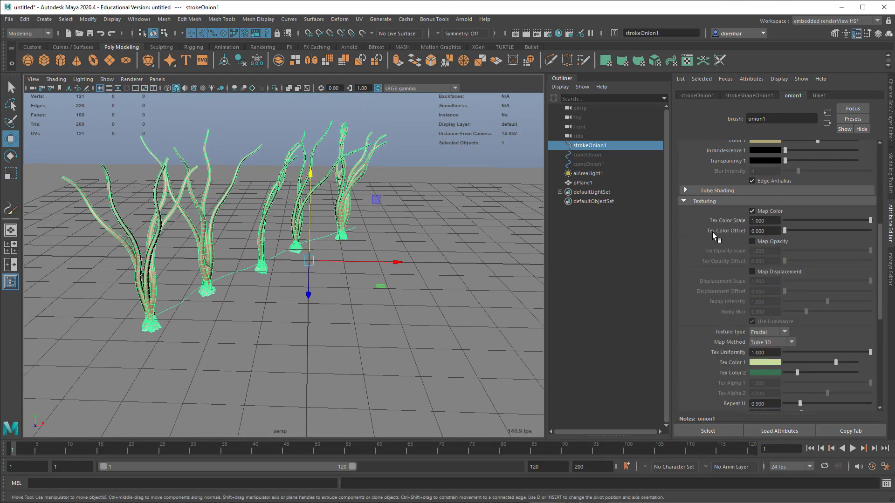
{"action": "left_click", "coordinate": [697, 201]}
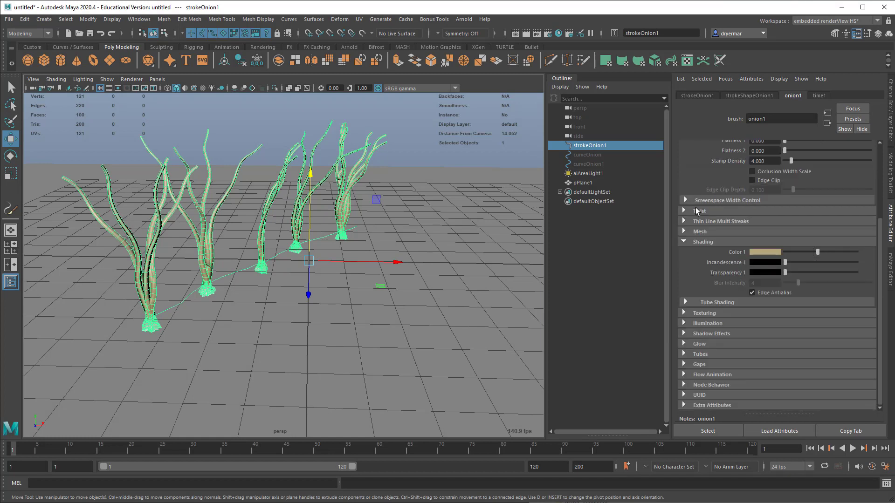
Step: Open the Creation settings for the onion brush's tubes
{"action": "left_click", "coordinate": [713, 358]}
{"action": "scroll", "coordinate": [718, 352], "scroll_direction": "down", "scroll_amount": 3}
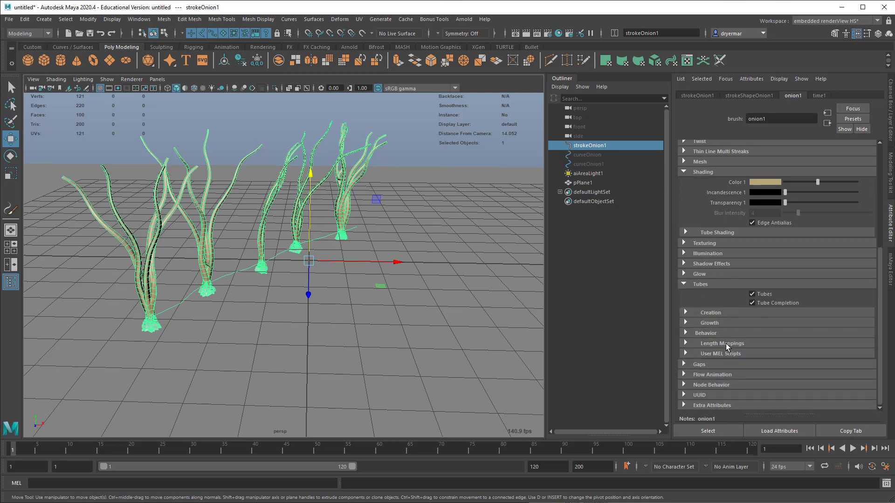
{"action": "left_click", "coordinate": [713, 315]}
{"action": "scroll", "coordinate": [745, 321], "scroll_direction": "down", "scroll_amount": 5}
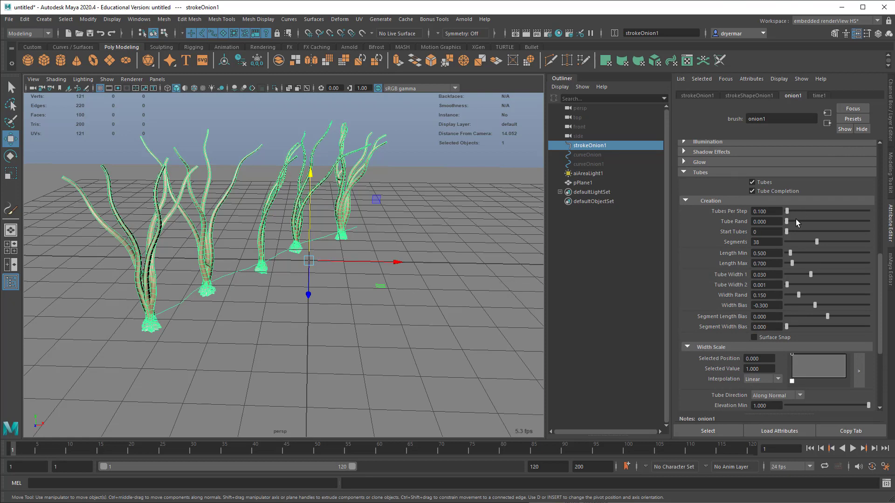
Step: Try about 0.287 Tubes Per Step on the onion brush, and set it back to 0.1
{"action": "left_click_drag", "start_coordinate": [787, 212], "coordinate": [729, 212]}
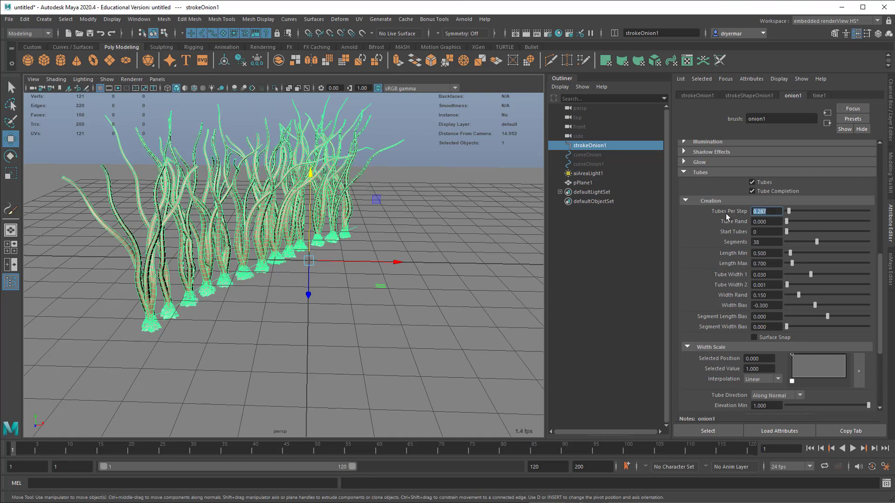
{"action": "type", "text": "0.1"}
{"action": "key", "text": "Return"}
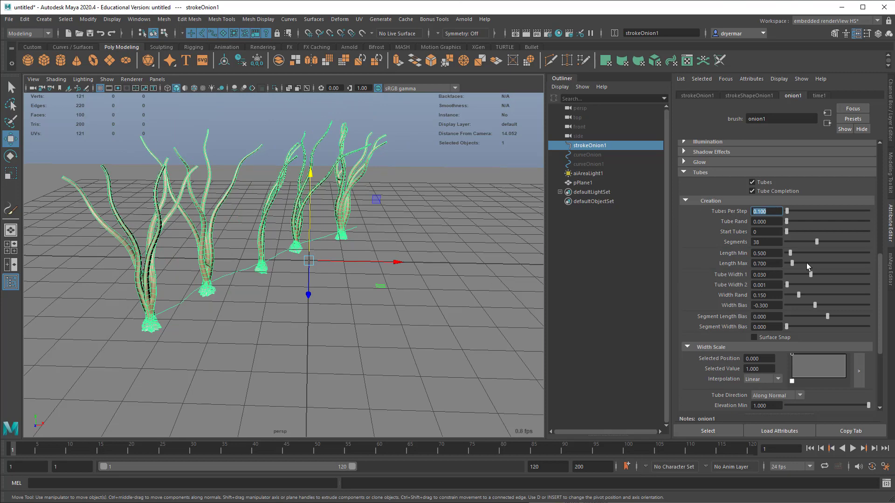
Step: Set the onion tubes' Length Min to about 0.46, Length Max to 0.977, Tube Width 1 to 0.034 and Tube Width 2 to 0.003
{"action": "mouse_move", "coordinate": [791, 263]}
{"action": "left_mouse_down"}
{"action": "mouse_move", "coordinate": [804, 262]}
{"action": "mouse_move", "coordinate": [789, 254]}
{"action": "left_mouse_up"}
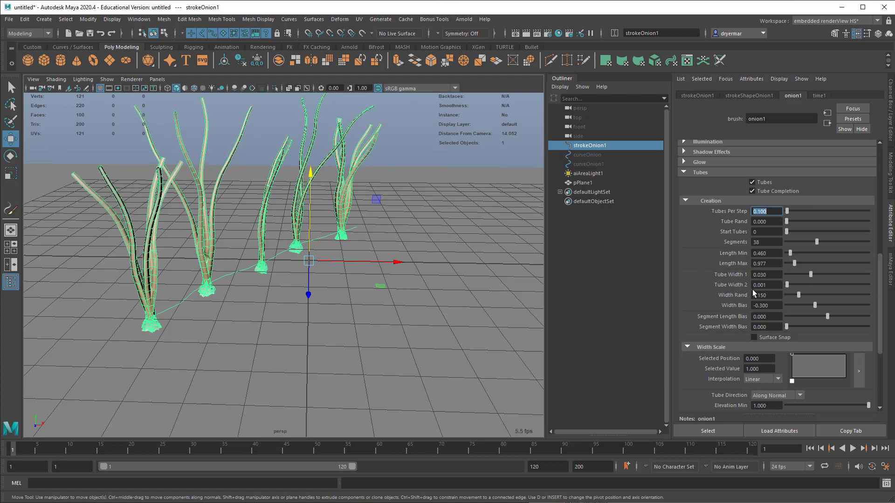
{"action": "left_click_drag", "start_coordinate": [810, 275], "coordinate": [831, 278]}
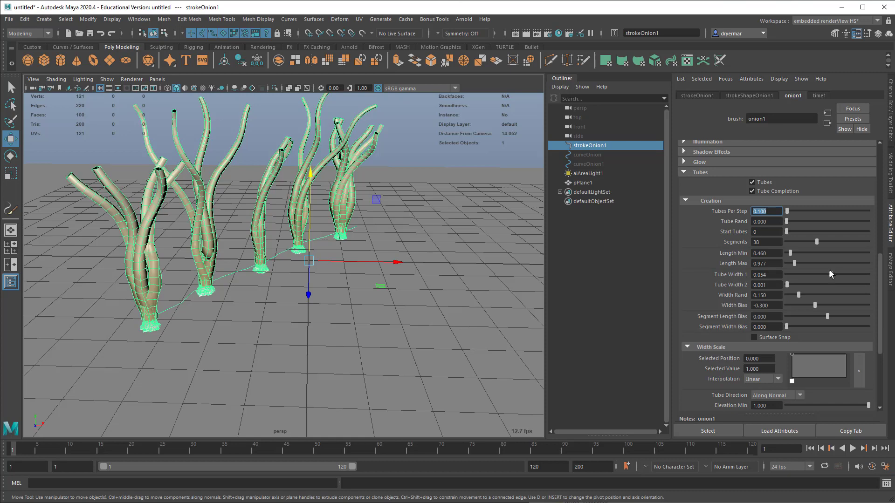
{"action": "left_click_drag", "start_coordinate": [829, 275], "coordinate": [810, 274]}
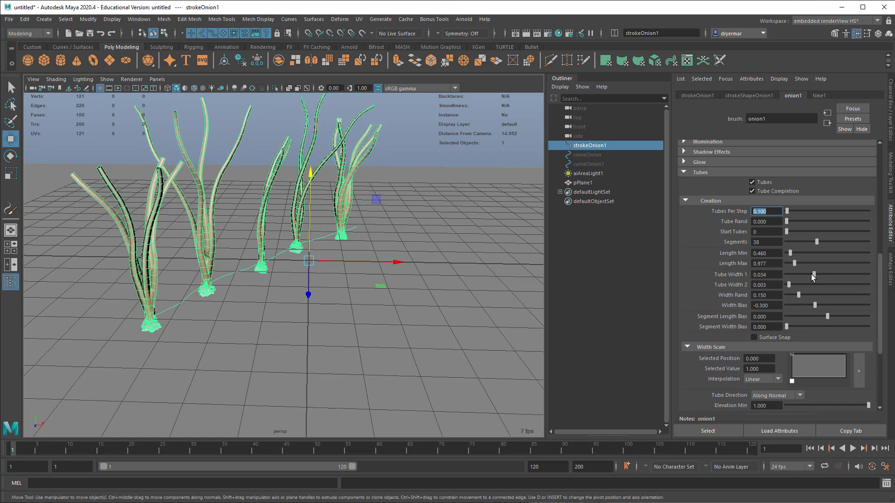
Step: Play the timeline briefly to check whether the onions move, stop playback, and view the plants from a lower angle
{"action": "left_click", "coordinate": [852, 449]}
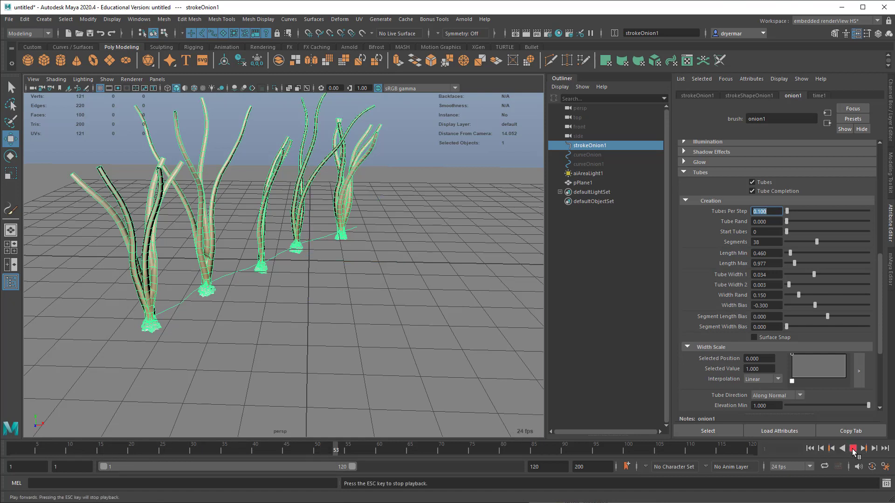
{"action": "left_click", "coordinate": [853, 448]}
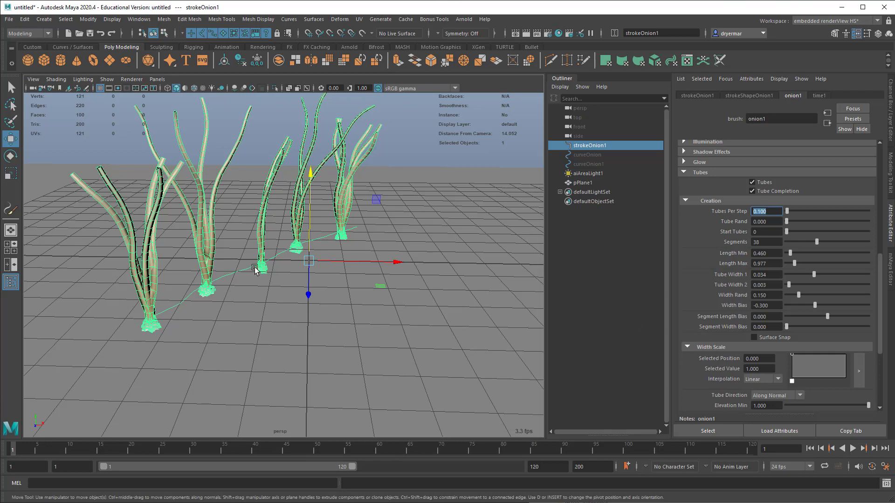
{"action": "middle_click_drag", "start_coordinate": [359, 270], "coordinate": [363, 282], "text": "alt"}
{"action": "left_click_drag", "start_coordinate": [363, 281], "coordinate": [356, 276], "text": "alt"}
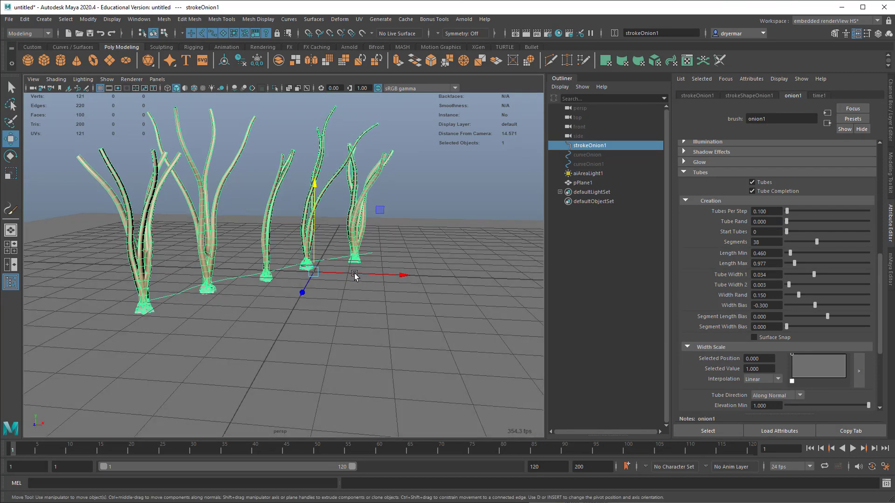
Step: Shape the onion tubes' Width Scale ramp into a linear taper from 1 at the start to 0 at position 1
{"action": "scroll", "coordinate": [728, 323], "scroll_direction": "down", "scroll_amount": 3}
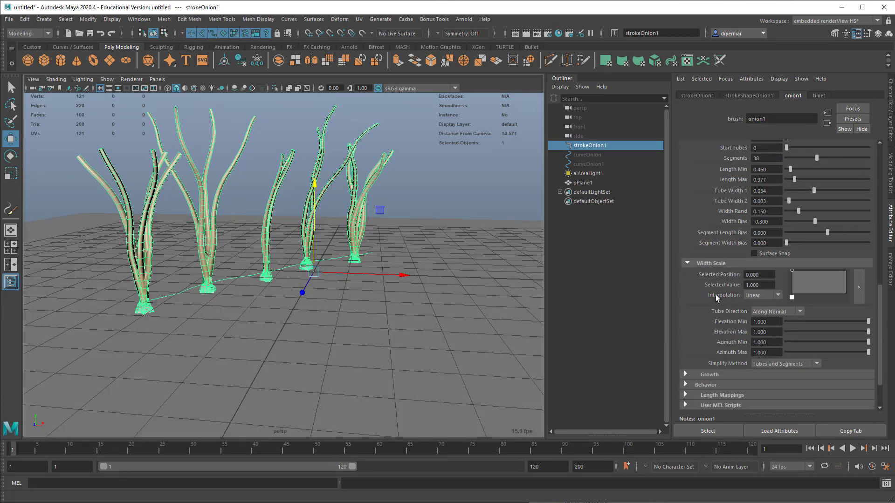
{"action": "left_click_drag", "start_coordinate": [822, 277], "coordinate": [840, 264]}
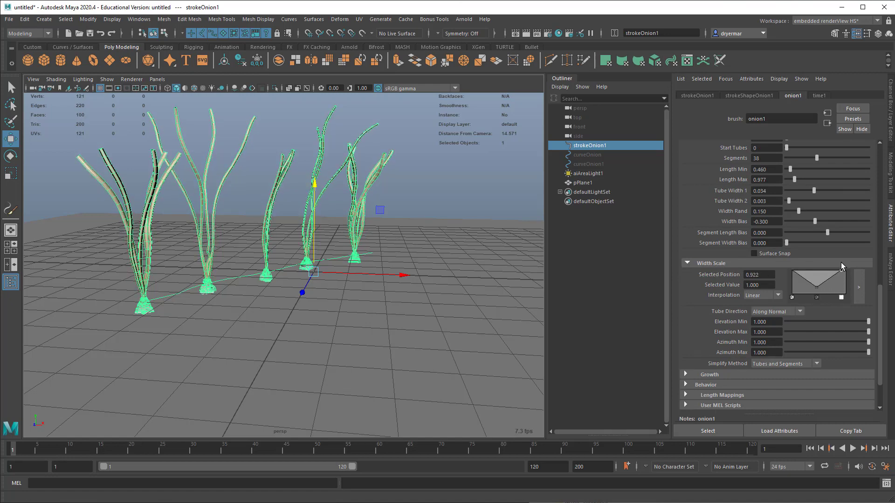
{"action": "left_click", "coordinate": [816, 297]}
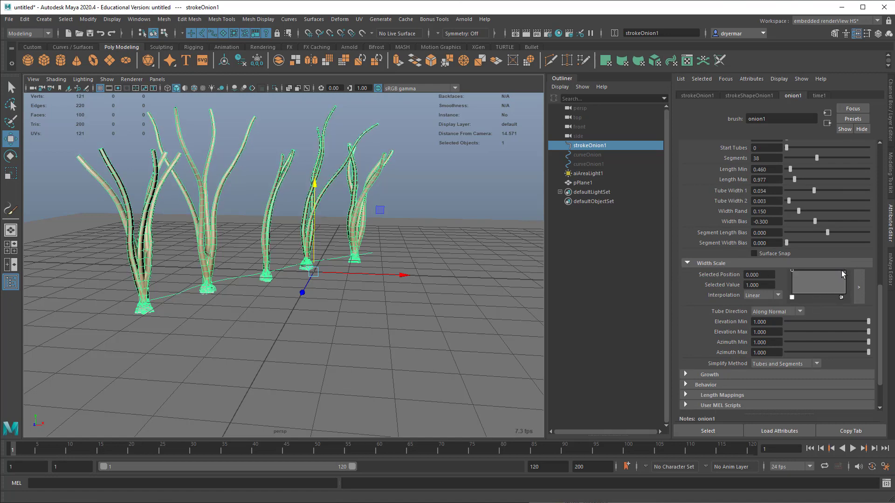
{"action": "left_click_drag", "start_coordinate": [844, 271], "coordinate": [845, 297]}
{"action": "mouse_move", "coordinate": [354, 269]}
{"action": "left_mouse_down", "text": "alt"}
{"action": "mouse_move", "coordinate": [364, 284]}
{"action": "mouse_move", "coordinate": [351, 276]}
{"action": "left_mouse_up", "text": "alt"}
{"action": "scroll", "coordinate": [743, 324], "scroll_direction": "down", "scroll_amount": 2}
{"action": "scroll", "coordinate": [743, 325], "scroll_direction": "down", "scroll_amount": 1}
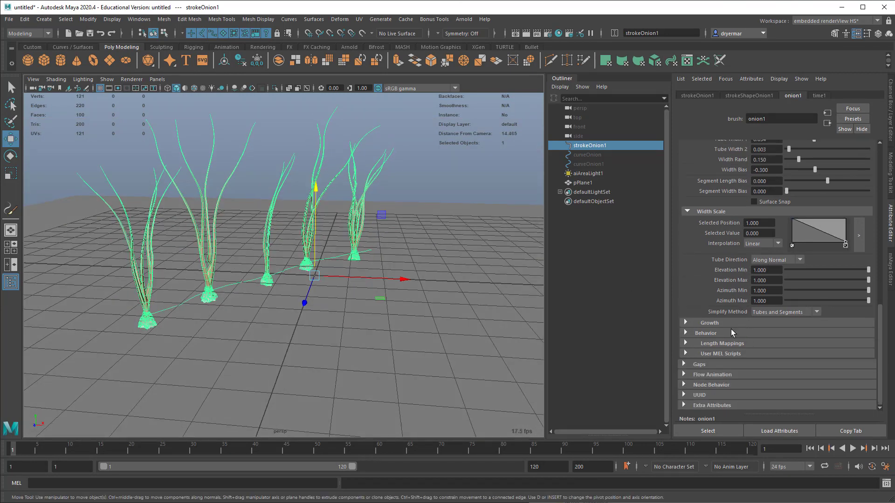
Step: In the onion brush's Growth settings, set Start Branches to about 5.663, Num Branches to 1 and Split Max Depth to about 0.771
{"action": "left_click", "coordinate": [720, 324]}
{"action": "scroll", "coordinate": [722, 314], "scroll_direction": "down", "scroll_amount": 3}
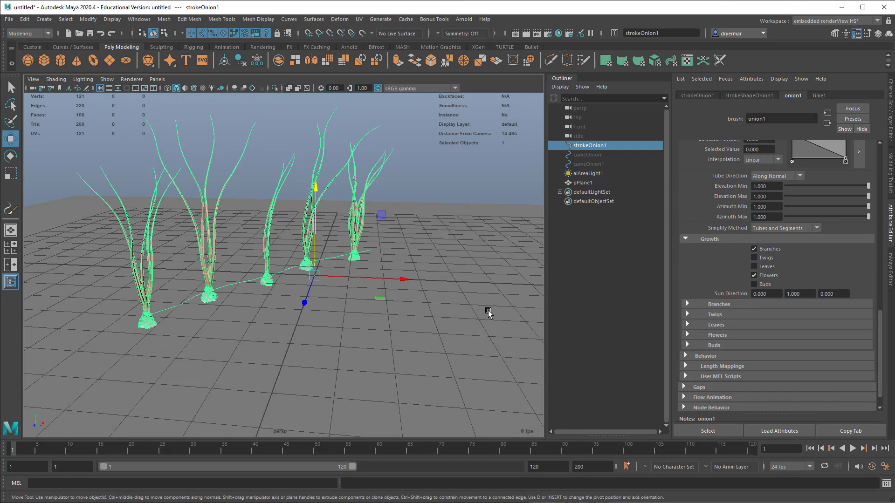
{"action": "scroll", "coordinate": [406, 225], "scroll_direction": "up", "scroll_amount": 1}
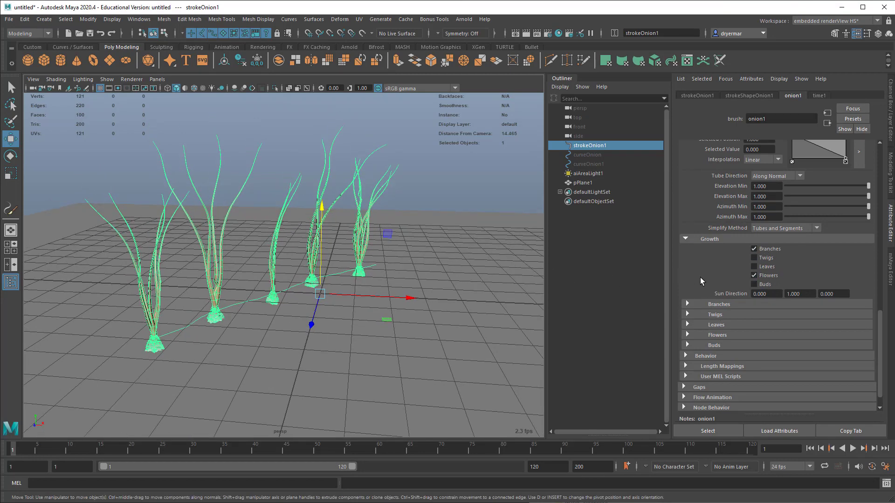
{"action": "left_click", "coordinate": [754, 276]}
{"action": "left_click", "coordinate": [717, 305]}
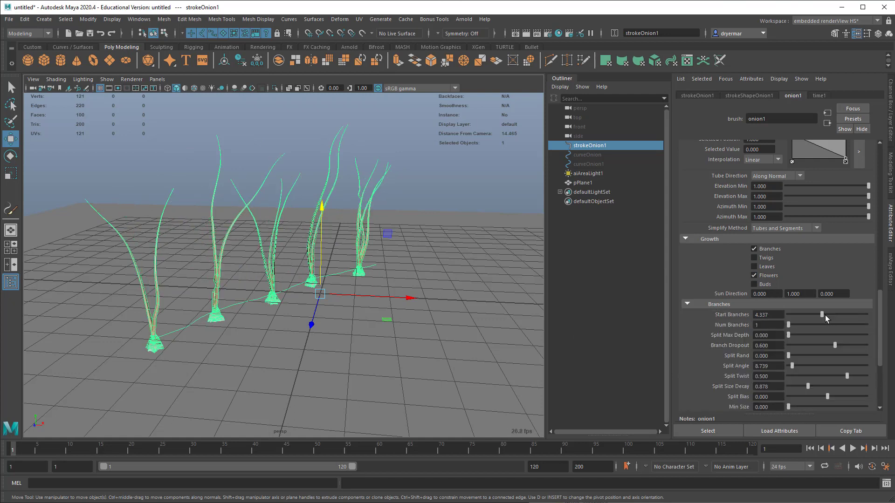
{"action": "left_click_drag", "start_coordinate": [850, 315], "coordinate": [860, 317]}
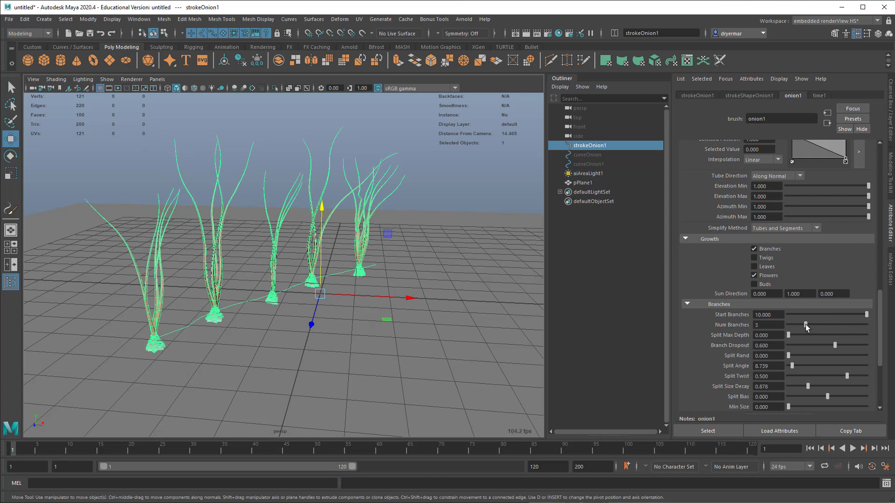
{"action": "left_click_drag", "start_coordinate": [829, 325], "coordinate": [770, 326]}
{"action": "left_click_drag", "start_coordinate": [852, 314], "coordinate": [831, 312]}
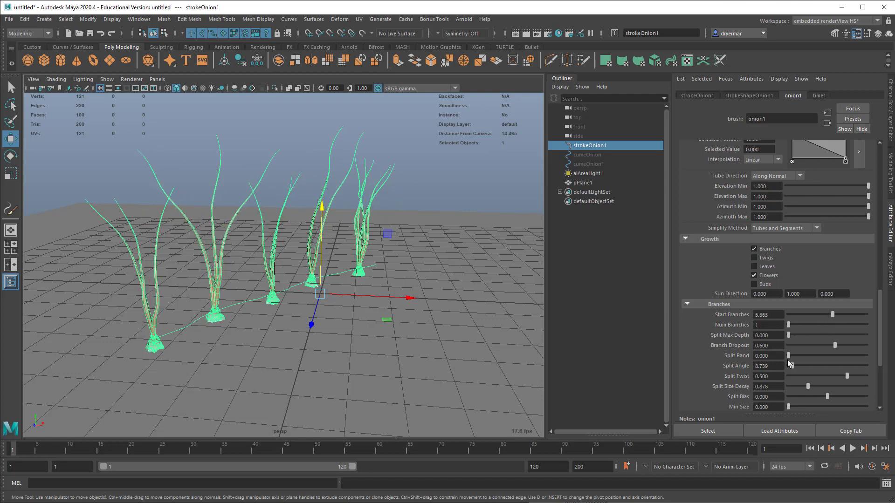
{"action": "scroll", "coordinate": [777, 360], "scroll_direction": "down", "scroll_amount": 3}
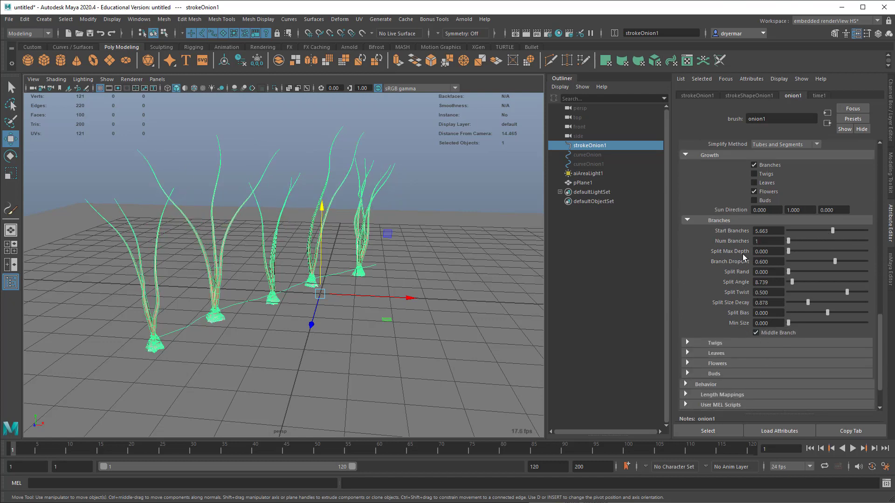
{"action": "mouse_move", "coordinate": [787, 253]}
{"action": "left_mouse_down"}
{"action": "mouse_move", "coordinate": [808, 253]}
{"action": "mouse_move", "coordinate": [796, 252]}
{"action": "left_mouse_up"}
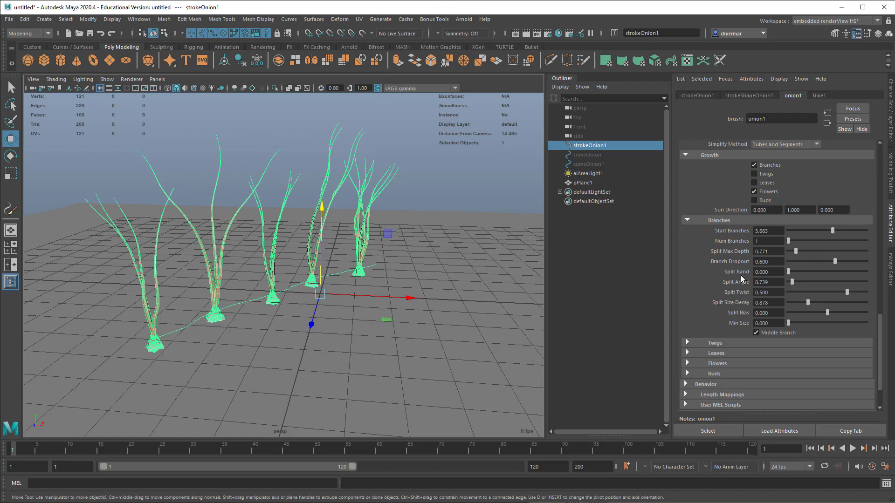
Step: Try Twigs on the onion brush with Num Twig Clusters at about 1.596, and switch Twigs back off
{"action": "scroll", "coordinate": [745, 326], "scroll_direction": "down", "scroll_amount": 2}
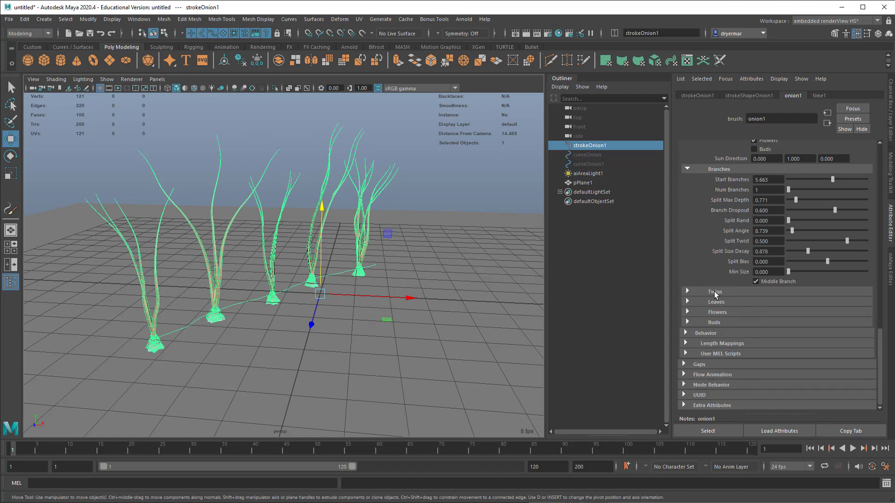
{"action": "scroll", "coordinate": [729, 257], "scroll_direction": "up", "scroll_amount": 2}
{"action": "left_click", "coordinate": [764, 178]}
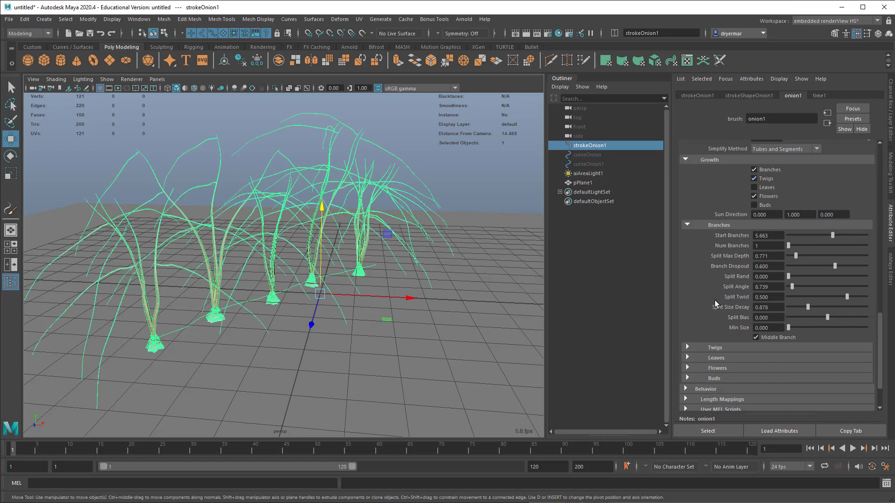
{"action": "left_click", "coordinate": [714, 348]}
{"action": "mouse_move", "coordinate": [791, 368]}
{"action": "left_mouse_down"}
{"action": "mouse_move", "coordinate": [814, 370]}
{"action": "mouse_move", "coordinate": [788, 374]}
{"action": "left_mouse_up"}
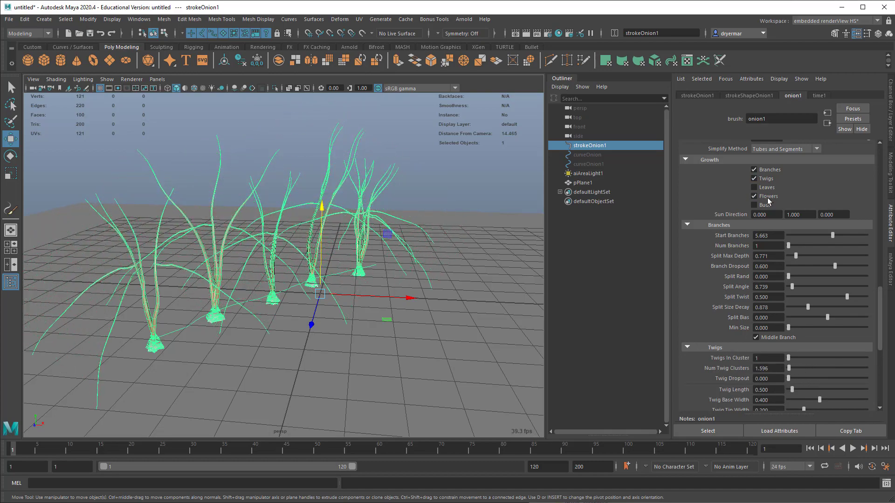
{"action": "left_click", "coordinate": [766, 179]}
Step: In the onion brush's Behavior settings, set Displacement Delay to about 0.271 and Noise to about 0.003
{"action": "scroll", "coordinate": [736, 368], "scroll_direction": "down", "scroll_amount": 5}
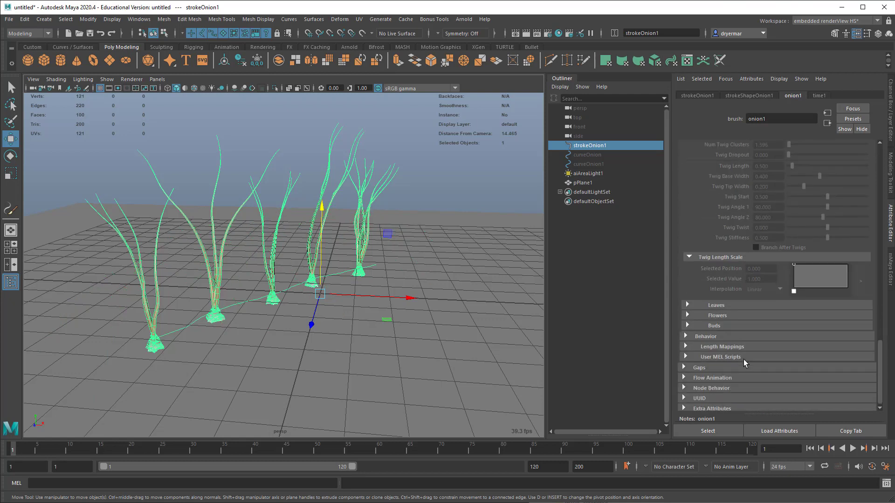
{"action": "left_click", "coordinate": [719, 323]}
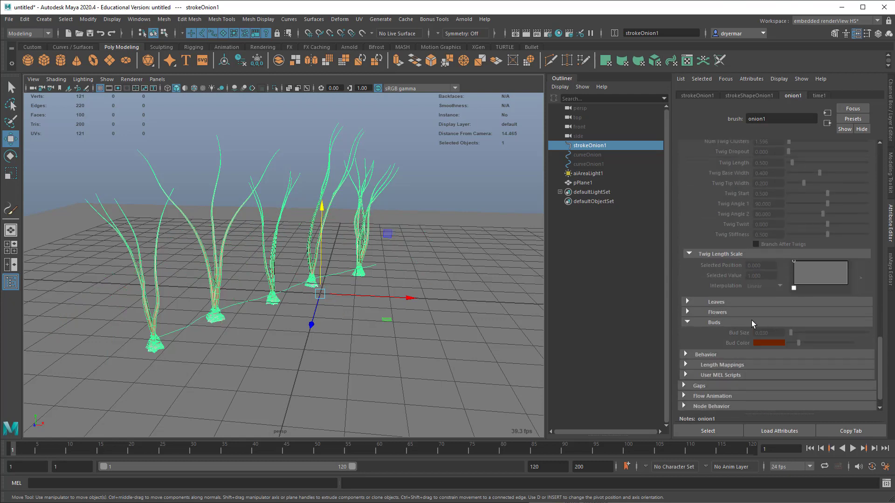
{"action": "scroll", "coordinate": [755, 358], "scroll_direction": "down", "scroll_amount": 1}
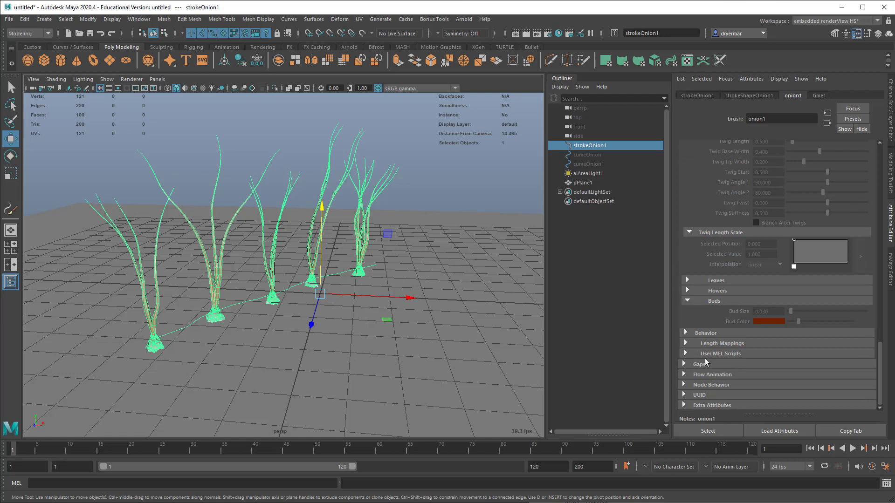
{"action": "left_click", "coordinate": [716, 333]}
{"action": "scroll", "coordinate": [721, 329], "scroll_direction": "down", "scroll_amount": 3}
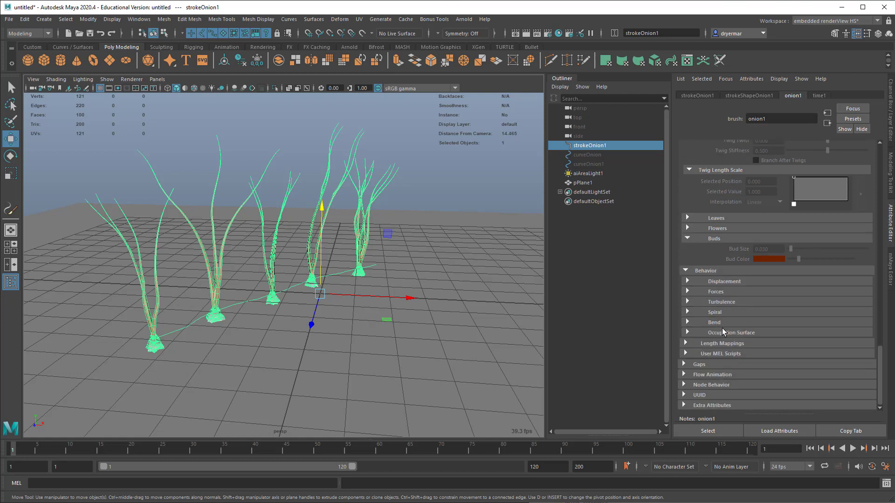
{"action": "left_click", "coordinate": [729, 280]}
{"action": "mouse_move", "coordinate": [811, 294]}
{"action": "left_mouse_down"}
{"action": "mouse_move", "coordinate": [836, 296]}
{"action": "mouse_move", "coordinate": [809, 292]}
{"action": "left_mouse_up"}
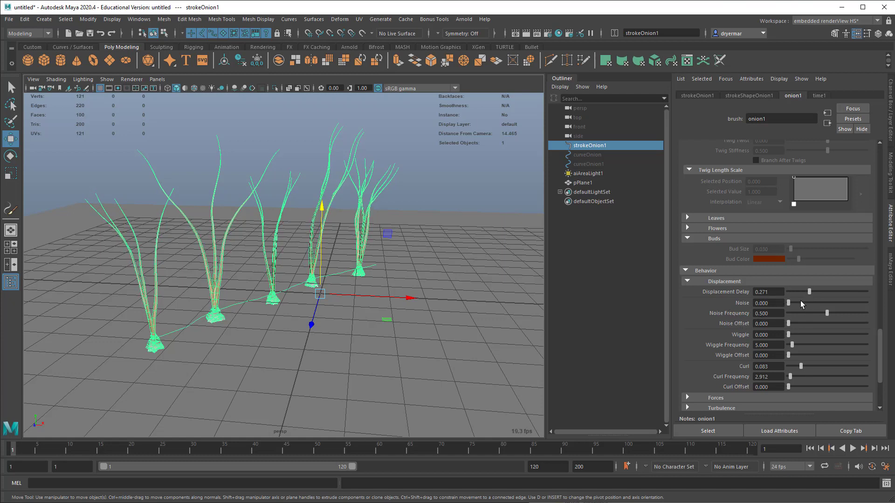
{"action": "left_click_drag", "start_coordinate": [788, 303], "coordinate": [787, 303]}
{"action": "left_click", "coordinate": [687, 282]}
Step: Under the brush's Forces, try a Path Attract of about -0.06, return it to 0, and set Curve Attract to about 0.108
{"action": "left_click", "coordinate": [687, 291]}
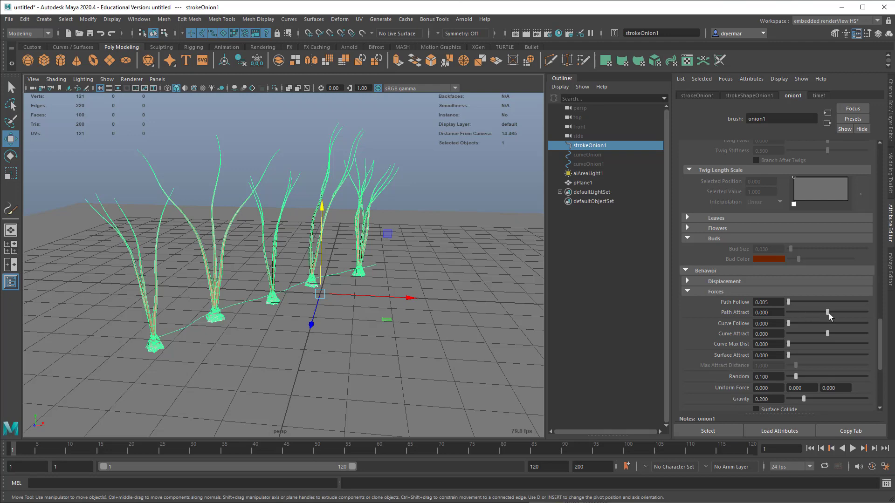
{"action": "mouse_move", "coordinate": [829, 313]}
{"action": "left_mouse_down"}
{"action": "mouse_move", "coordinate": [880, 317]}
{"action": "mouse_move", "coordinate": [768, 315]}
{"action": "mouse_move", "coordinate": [837, 320]}
{"action": "mouse_move", "coordinate": [823, 319]}
{"action": "left_mouse_up"}
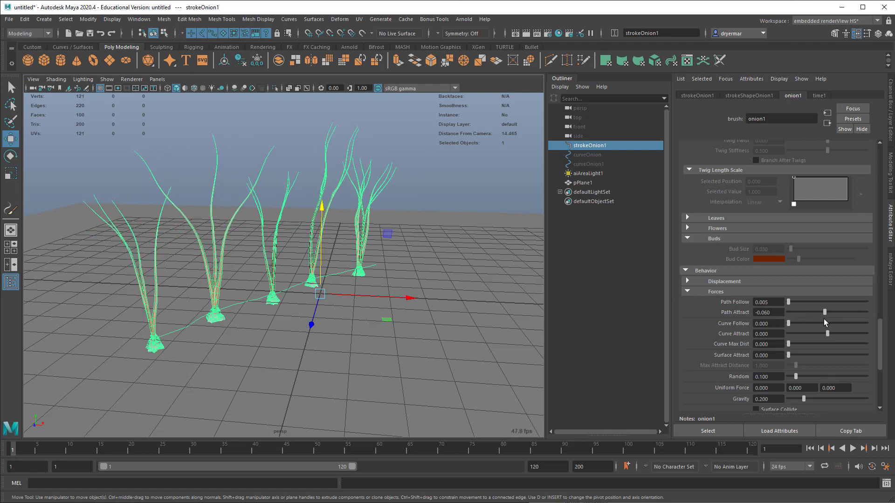
{"action": "double_click", "coordinate": [776, 313]}
{"action": "type", "text": "0"}
{"action": "key", "text": "Return"}
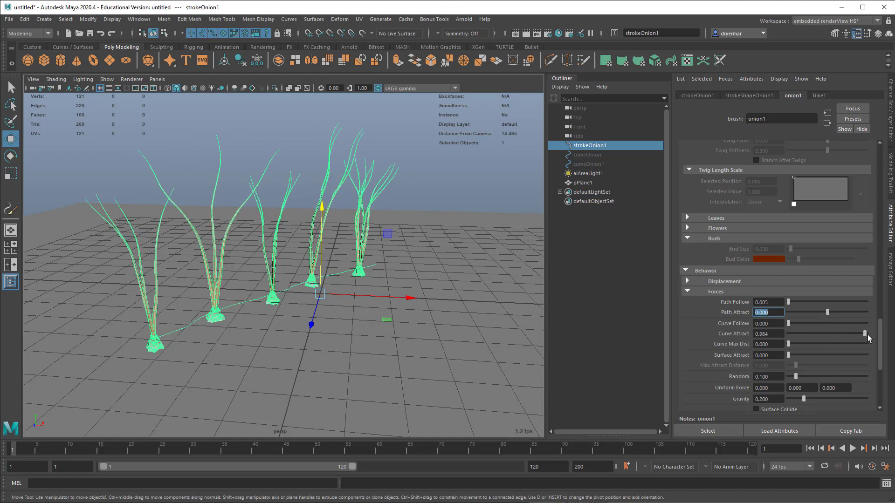
{"action": "left_click_drag", "start_coordinate": [867, 334], "coordinate": [814, 324]}
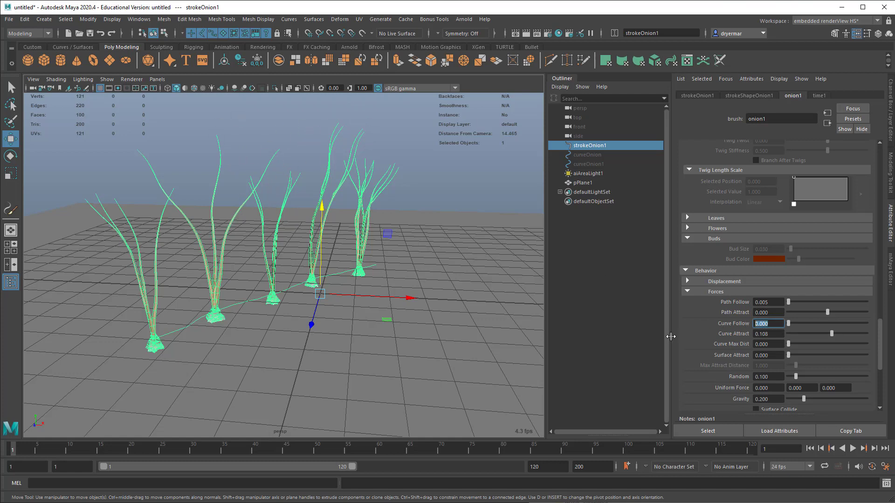
{"action": "mouse_move", "coordinate": [419, 343]}
{"action": "left_mouse_down", "text": "alt"}
{"action": "mouse_move", "coordinate": [330, 296]}
{"action": "mouse_move", "coordinate": [350, 323]}
{"action": "mouse_move", "coordinate": [280, 315]}
{"action": "mouse_move", "coordinate": [336, 316]}
{"action": "left_mouse_up", "text": "alt"}
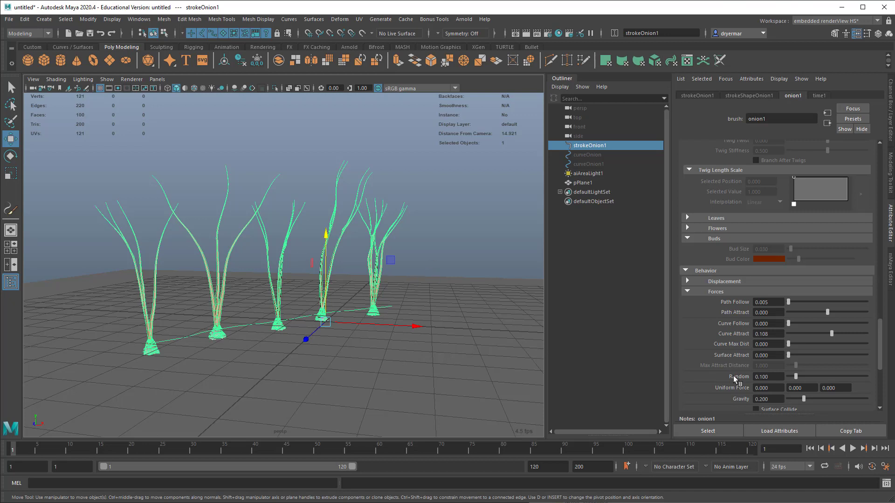
Step: Set the onion brush's Turbulence Type to Grass Wind and briefly play the timeline to check the plants' movement
{"action": "scroll", "coordinate": [733, 365], "scroll_direction": "down", "scroll_amount": 3}
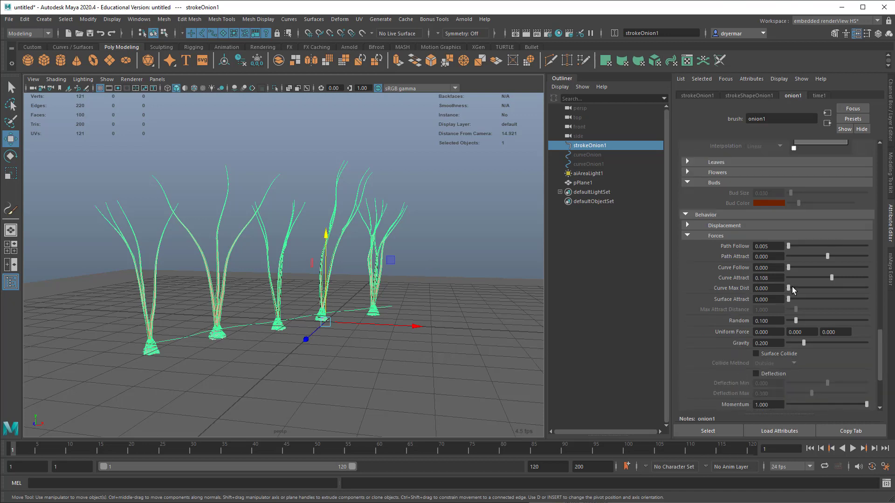
{"action": "scroll", "coordinate": [782, 318], "scroll_direction": "down", "scroll_amount": 3}
{"action": "scroll", "coordinate": [781, 318], "scroll_direction": "down", "scroll_amount": 4}
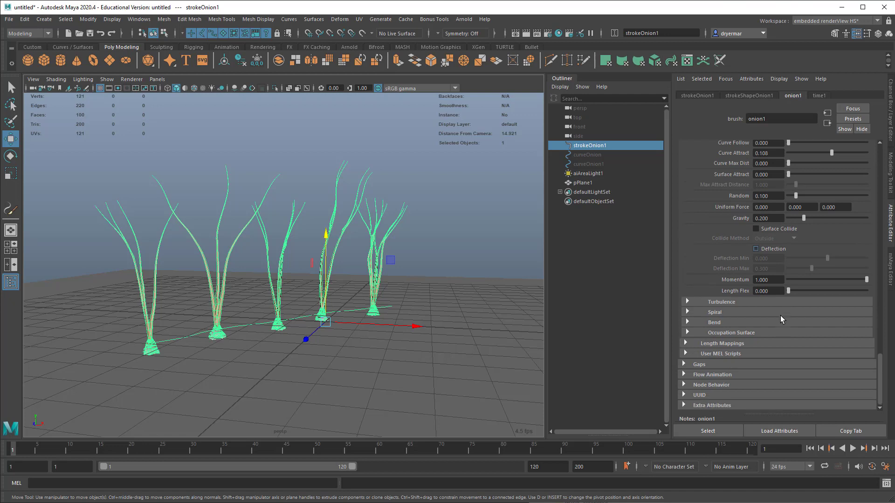
{"action": "left_click", "coordinate": [708, 302]}
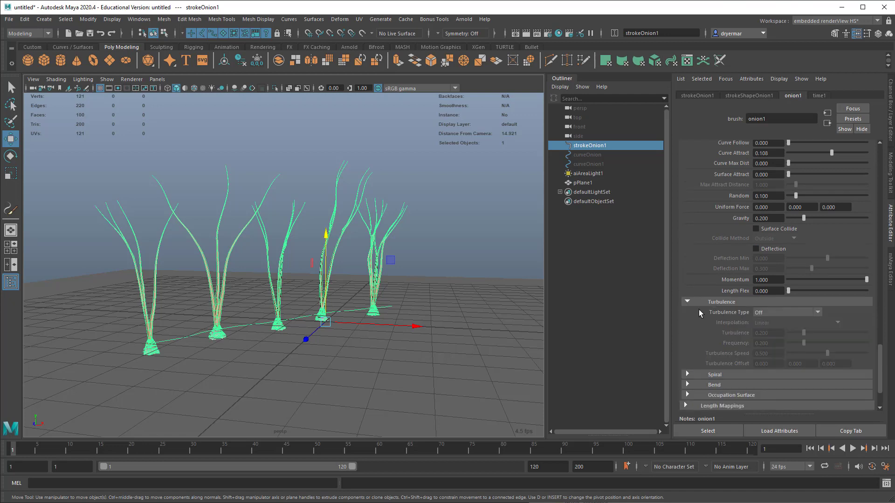
{"action": "left_click", "coordinate": [760, 313]}
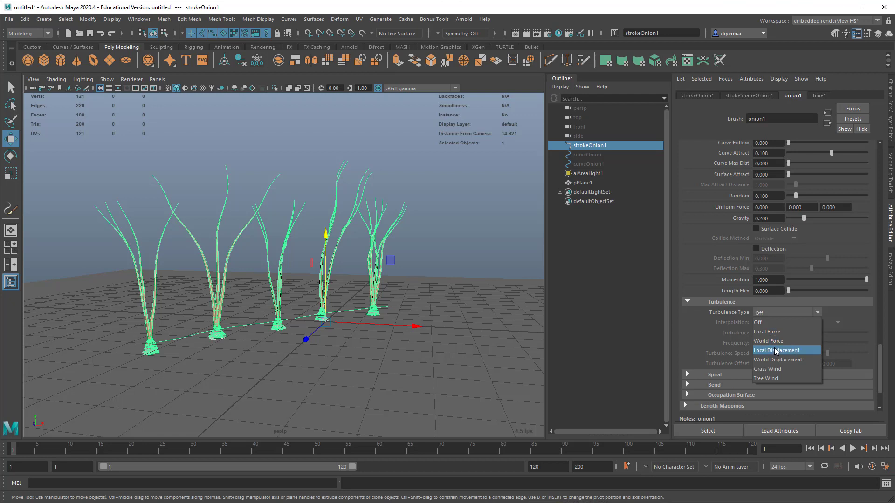
{"action": "left_click", "coordinate": [781, 368]}
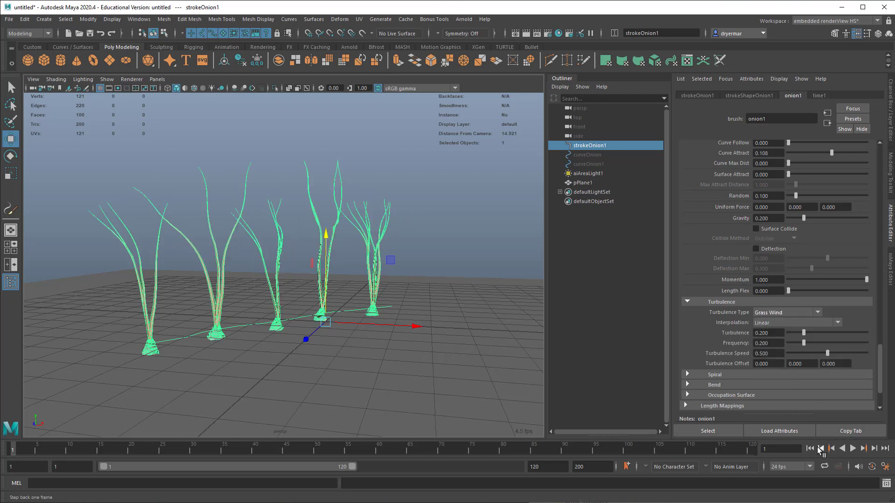
{"action": "left_click", "coordinate": [853, 449]}
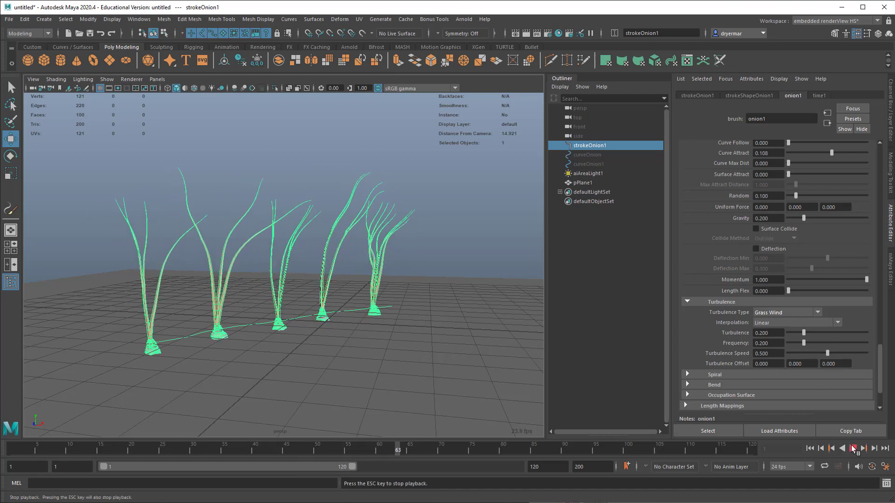
{"action": "left_click", "coordinate": [853, 449]}
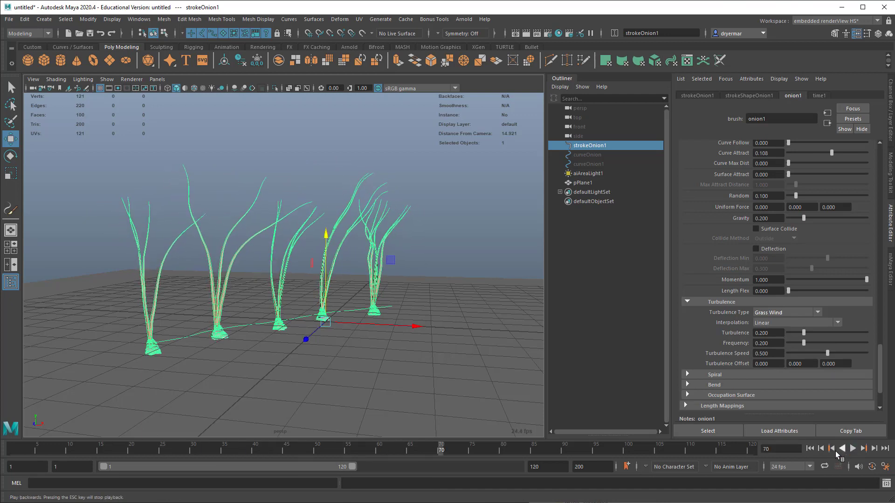
Step: Extend the playback range end to frame 1000, play the onions' wind animation from the first frame, and stop it
{"action": "double_click", "coordinate": [543, 468]}
{"action": "type", "text": "1"}
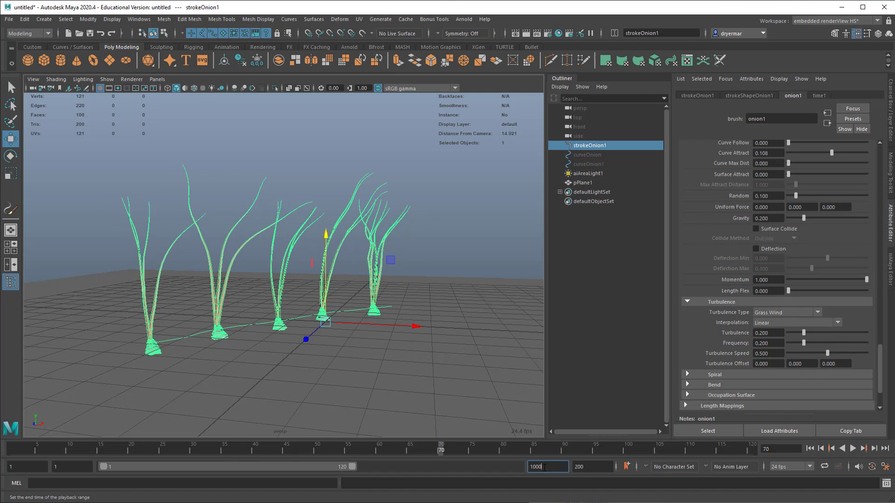
{"action": "type", "text": "000"}
{"action": "key", "text": "Return"}
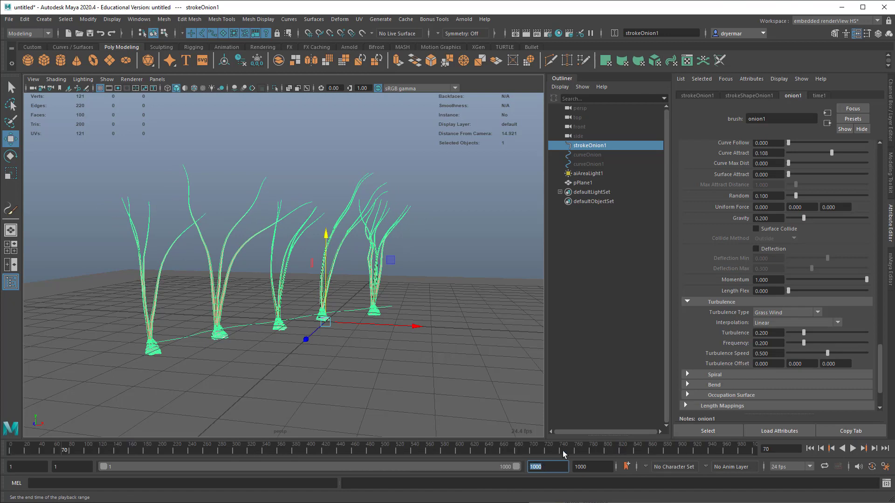
{"action": "left_click", "coordinate": [809, 448]}
{"action": "left_click", "coordinate": [853, 448]}
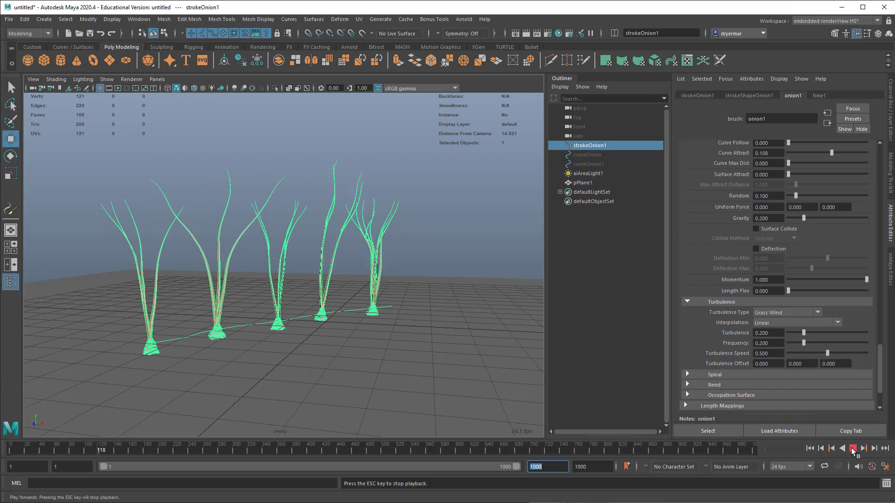
{"action": "left_click", "coordinate": [853, 448]}
Step: Set the onion brush's Path Follow to 0 under Forces and its Displacement Delay to 0
{"action": "scroll", "coordinate": [775, 252], "scroll_direction": "up", "scroll_amount": 3}
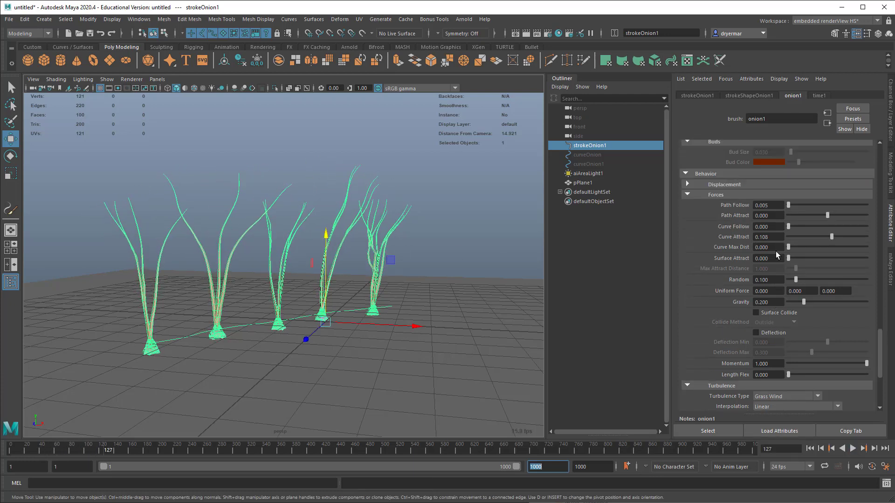
{"action": "scroll", "coordinate": [764, 224], "scroll_direction": "up", "scroll_amount": 3}
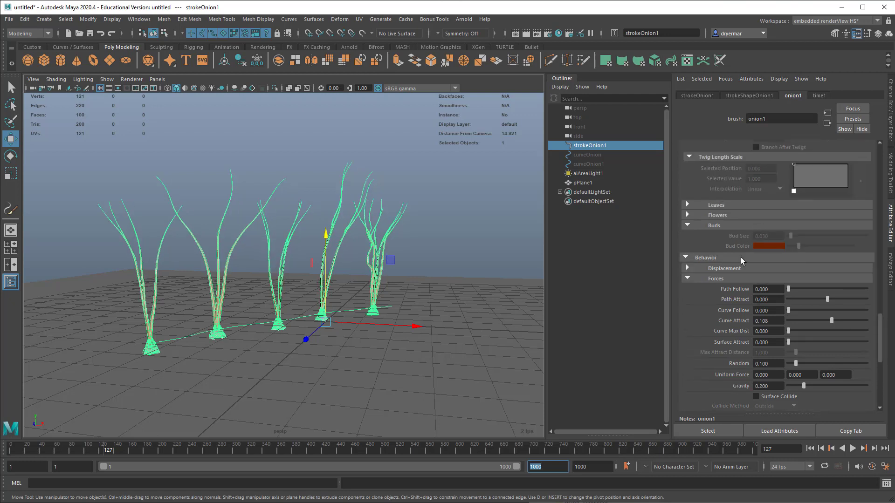
{"action": "left_click", "coordinate": [735, 268]}
{"action": "left_click_drag", "start_coordinate": [797, 280], "coordinate": [787, 279]}
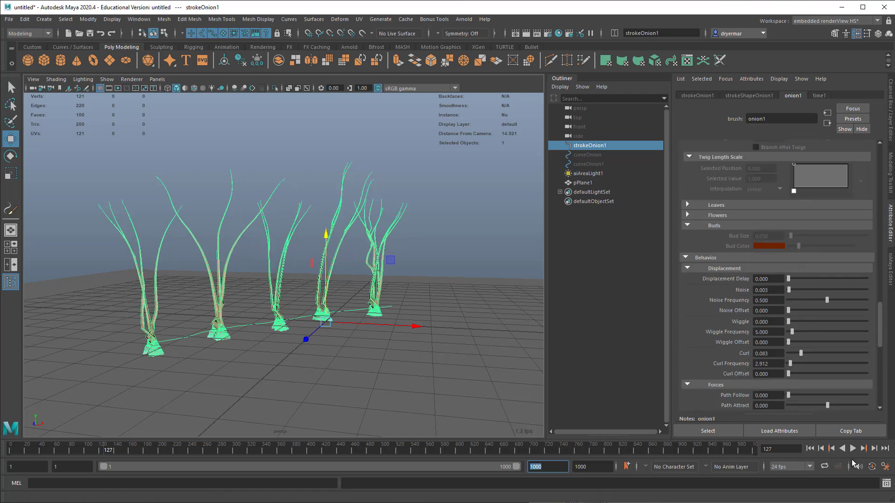
Step: Replay the animation from the first frame to check the adjusted onions in the wind, stop it, and return to the Turbulence settings
{"action": "left_click", "coordinate": [810, 449]}
{"action": "left_click", "coordinate": [853, 448]}
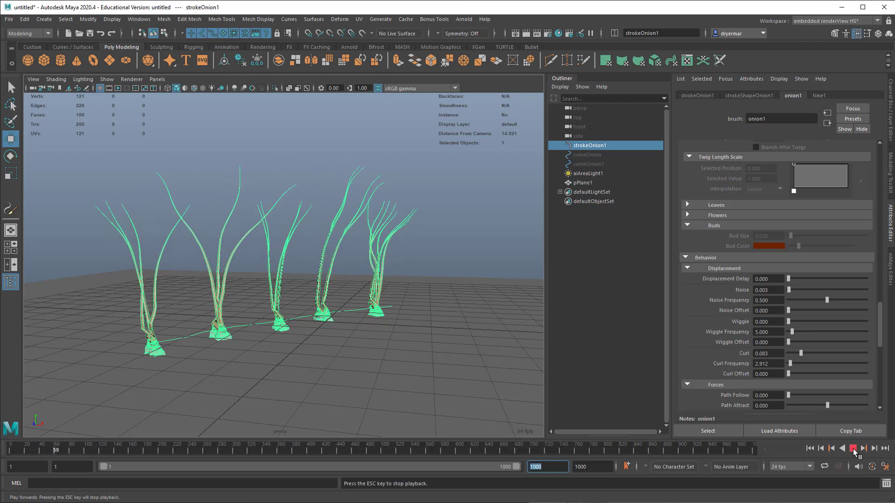
{"action": "left_click", "coordinate": [853, 448]}
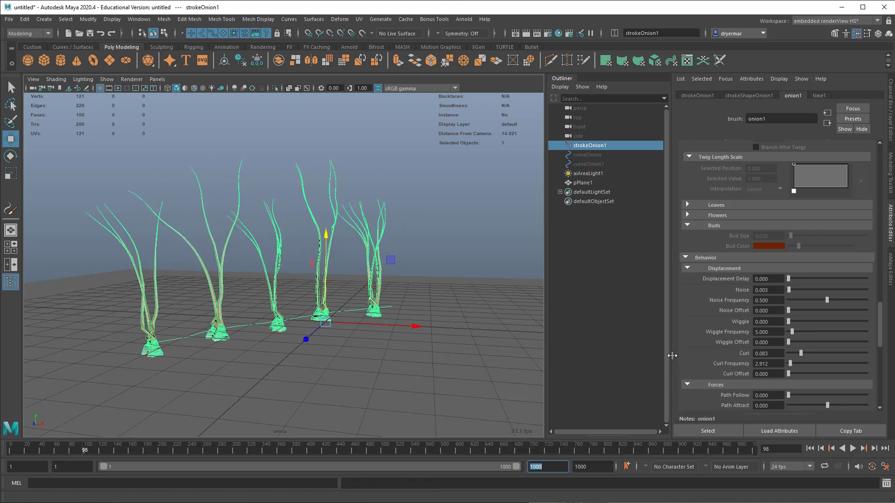
{"action": "scroll", "coordinate": [705, 351], "scroll_direction": "down", "scroll_amount": 10}
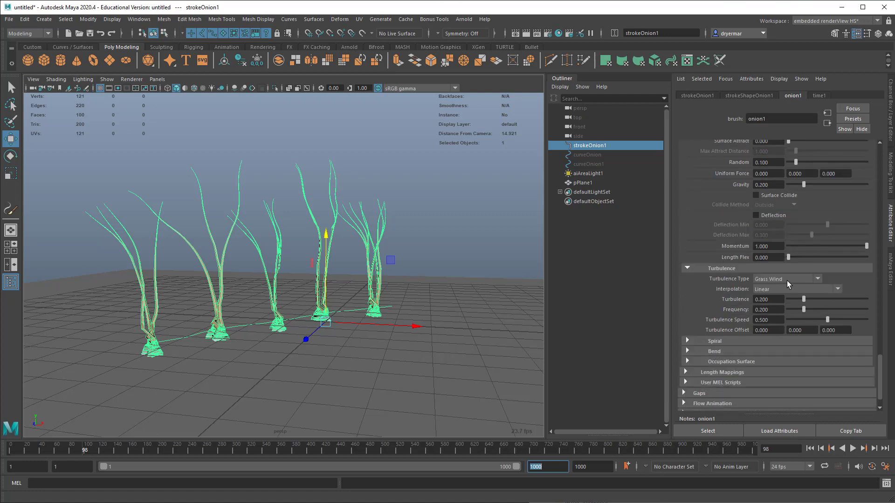
Step: Set the onion brush's Turbulence Type to Tree Wind, play the animation to check the movement, and stop it
{"action": "left_click", "coordinate": [787, 280]}
{"action": "left_click", "coordinate": [784, 346]}
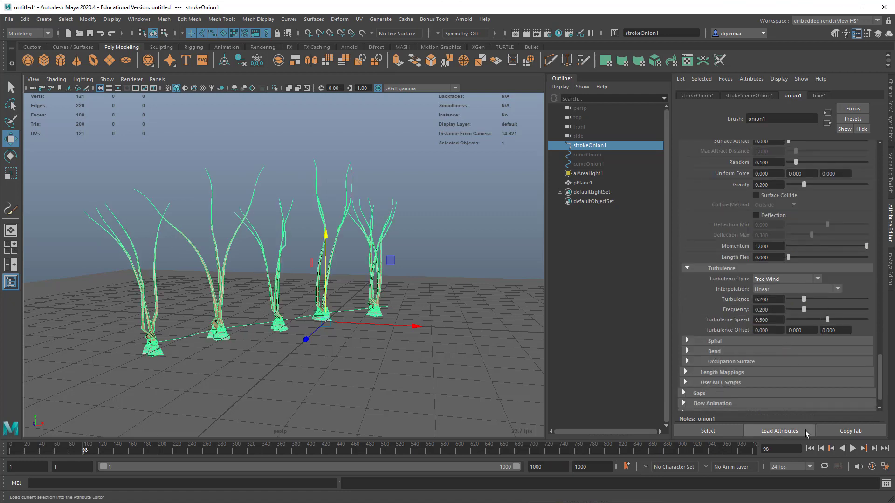
{"action": "left_click", "coordinate": [852, 449]}
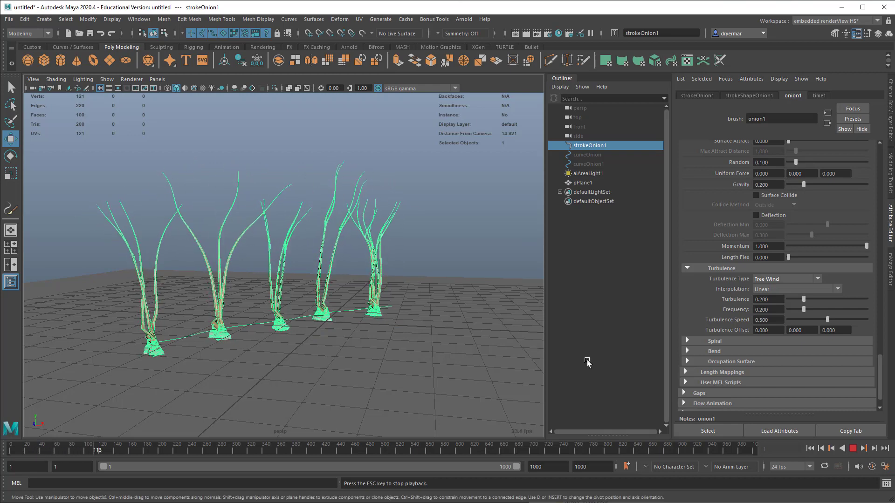
{"action": "left_click", "coordinate": [851, 448]}
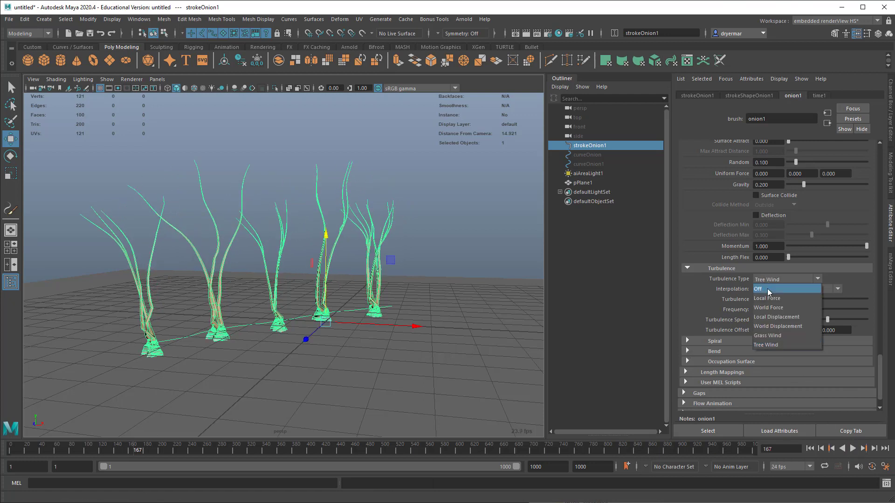
Step: Try Local Force as the onion brush's Turbulence Type, play the animation briefly, and stop it
{"action": "left_click", "coordinate": [773, 298]}
{"action": "left_click", "coordinate": [852, 448]}
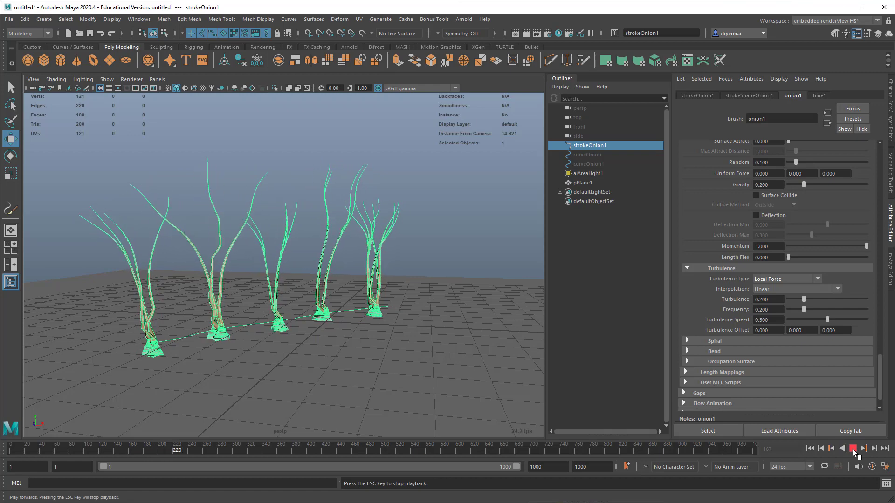
{"action": "left_click", "coordinate": [852, 448]}
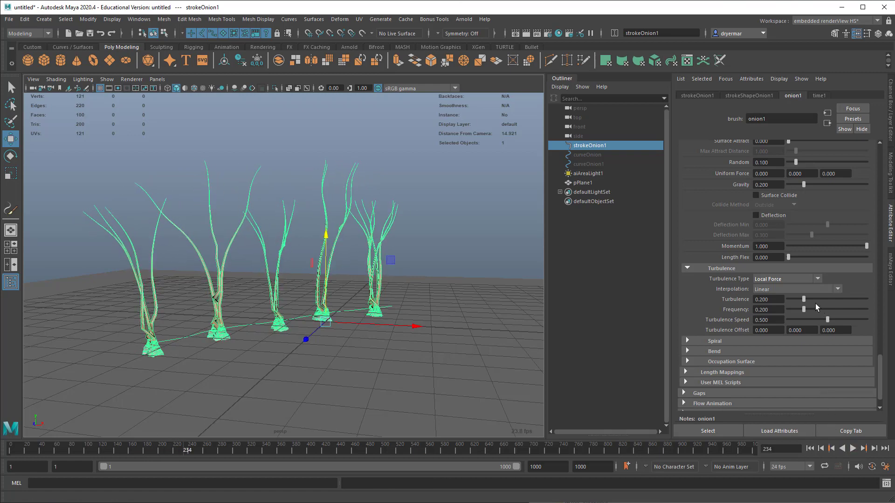
Step: Set the onion brush's Turbulence Type to Off and inspect the onion plants up close and from afar
{"action": "left_click", "coordinate": [775, 280]}
{"action": "left_click", "coordinate": [776, 289]}
{"action": "scroll", "coordinate": [327, 304], "scroll_direction": "down", "scroll_amount": 4}
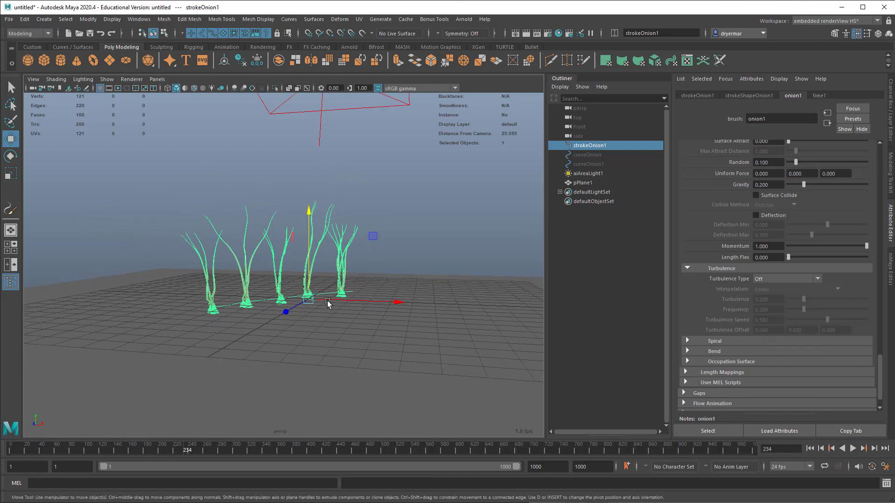
{"action": "mouse_move", "coordinate": [328, 304]}
{"action": "left_mouse_down", "text": "alt"}
{"action": "mouse_move", "coordinate": [266, 304]}
{"action": "mouse_move", "coordinate": [359, 302]}
{"action": "mouse_move", "coordinate": [343, 289]}
{"action": "mouse_move", "coordinate": [350, 301]}
{"action": "mouse_move", "coordinate": [356, 292]}
{"action": "mouse_move", "coordinate": [325, 285]}
{"action": "left_mouse_up", "text": "alt"}
{"action": "scroll", "coordinate": [401, 296], "scroll_direction": "up", "scroll_amount": 3}
{"action": "middle_click_drag", "start_coordinate": [325, 285], "coordinate": [396, 285], "text": "alt"}
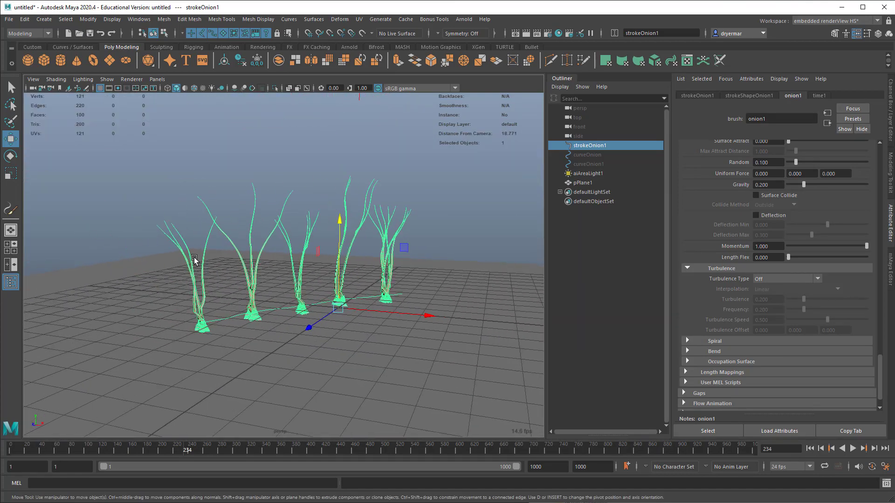
{"action": "right_click_drag", "start_coordinate": [195, 260], "coordinate": [316, 261], "text": "alt"}
{"action": "middle_click_drag", "start_coordinate": [224, 259], "coordinate": [288, 256], "text": "alt"}
{"action": "left_click_drag", "start_coordinate": [287, 255], "coordinate": [297, 256], "text": "alt"}
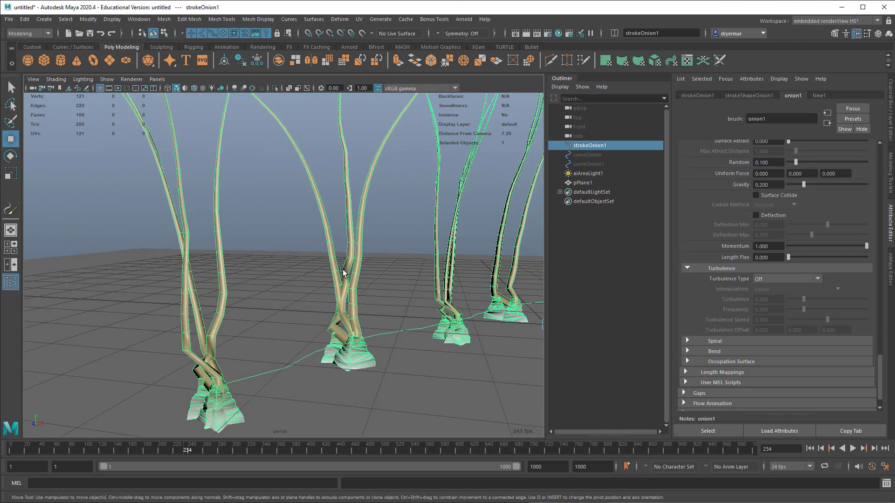
{"action": "right_click_drag", "start_coordinate": [425, 318], "coordinate": [256, 275], "text": "alt"}
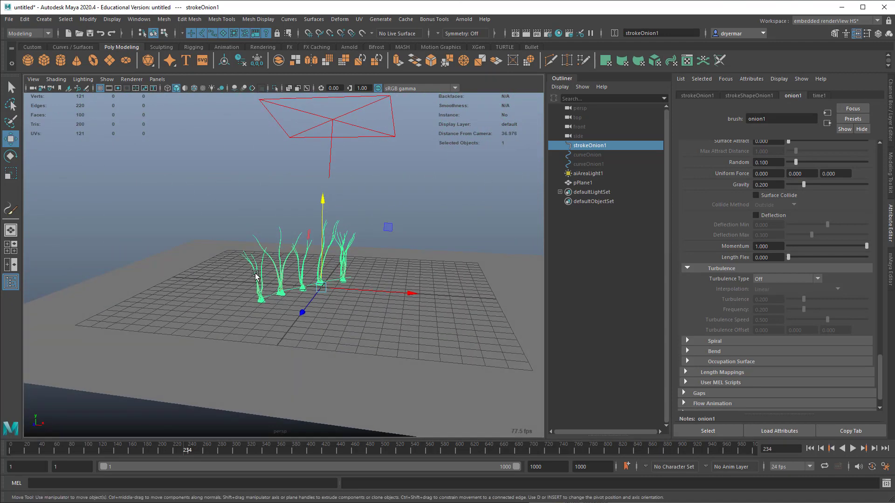
Step: Convert the selected onion stroke from Paint Effects to polygons
{"action": "left_click", "coordinate": [88, 19]}
{"action": "mouse_move", "coordinate": [127, 248]}
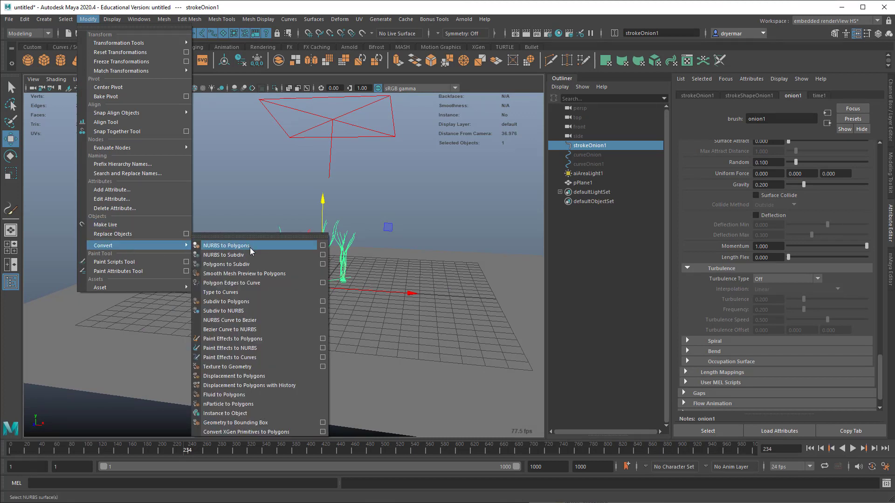
{"action": "left_click", "coordinate": [272, 339]}
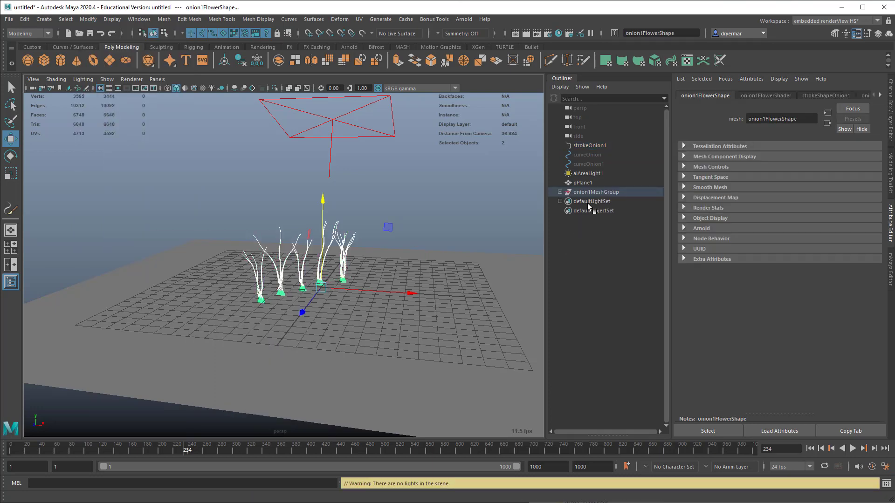
Step: Select the converted onion mesh group and move it about 7.8 units along X
{"action": "left_click", "coordinate": [592, 192]}
{"action": "left_click_drag", "start_coordinate": [358, 290], "coordinate": [336, 284]}
{"action": "right_click_drag", "start_coordinate": [335, 282], "coordinate": [513, 277], "text": "alt"}
{"action": "middle_click_drag", "start_coordinate": [513, 277], "coordinate": [300, 263], "text": "alt"}
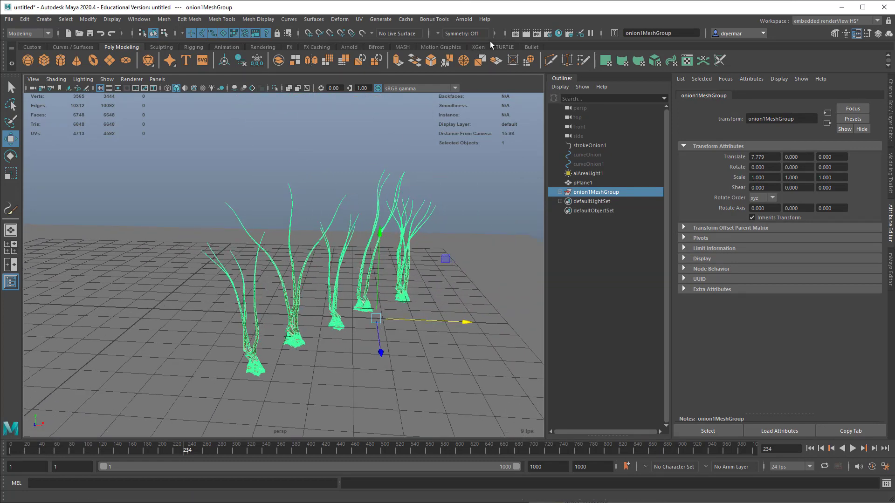
Step: Start a live render in Arnold RenderView and inspect the bases of the converted onions up close
{"action": "left_click", "coordinate": [465, 19]}
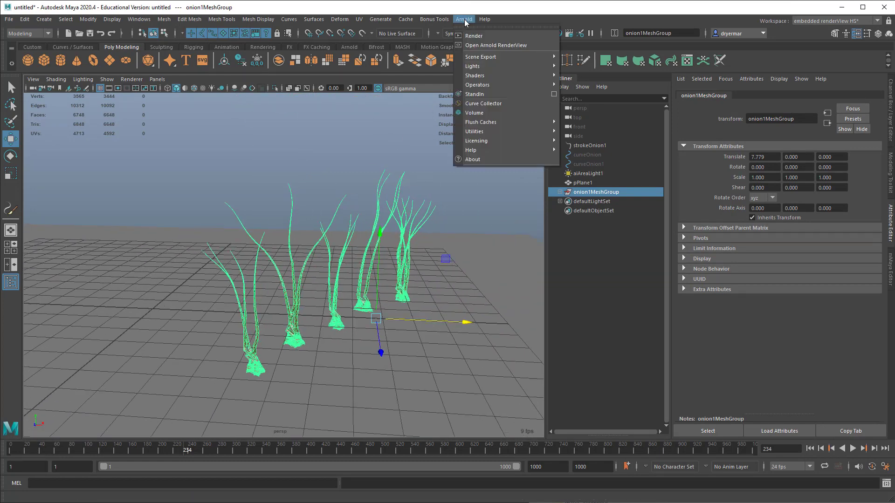
{"action": "left_click", "coordinate": [469, 43]}
{"action": "left_click", "coordinate": [365, 119]}
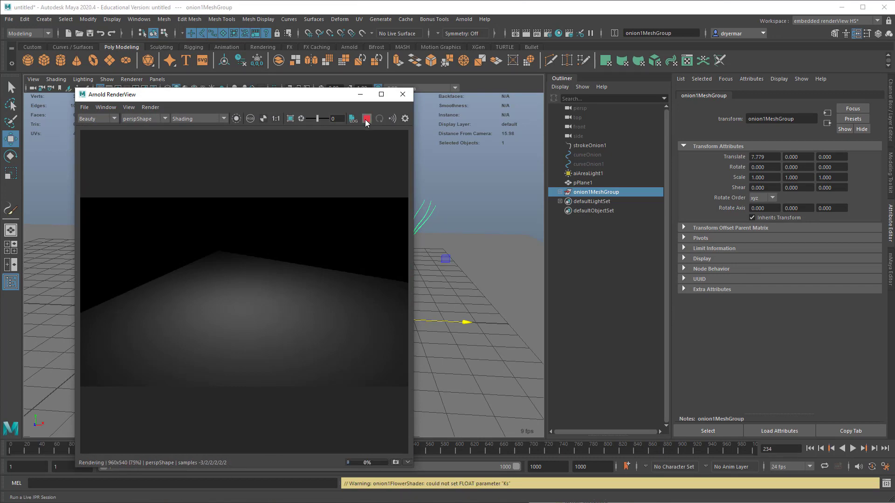
{"action": "scroll", "coordinate": [499, 295], "scroll_direction": "up", "scroll_amount": 5}
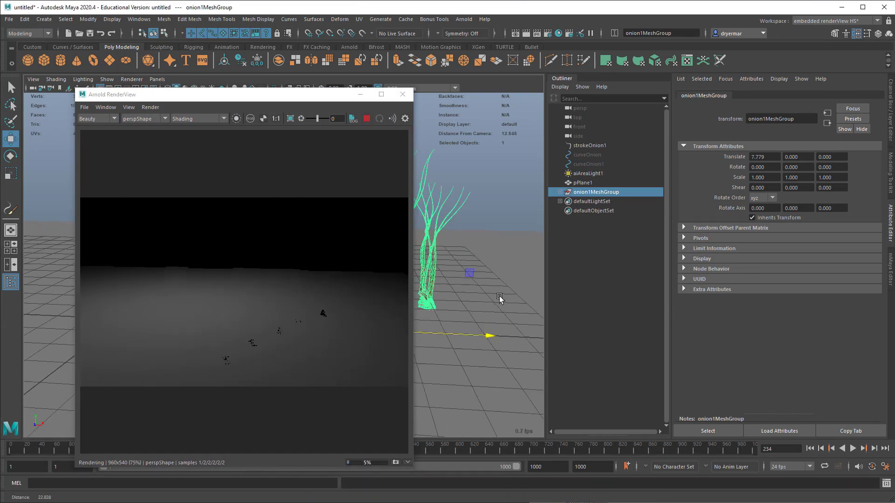
{"action": "left_click_drag", "start_coordinate": [492, 297], "coordinate": [529, 297], "text": "alt"}
{"action": "right_click_drag", "start_coordinate": [491, 296], "coordinate": [514, 297], "text": "alt"}
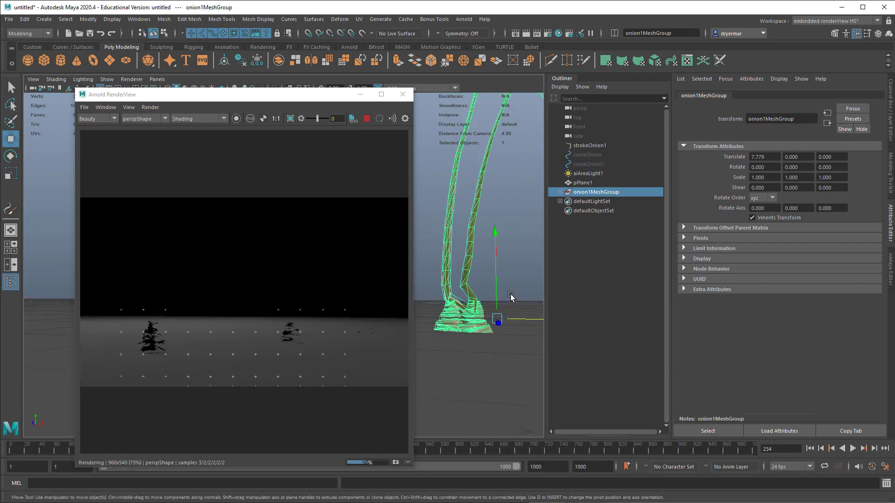
{"action": "left_click_drag", "start_coordinate": [511, 296], "coordinate": [507, 301], "text": "alt"}
Step: Assign a new aiStandardSurface material to the onions' main stalk mesh
{"action": "left_click", "coordinate": [465, 259]}
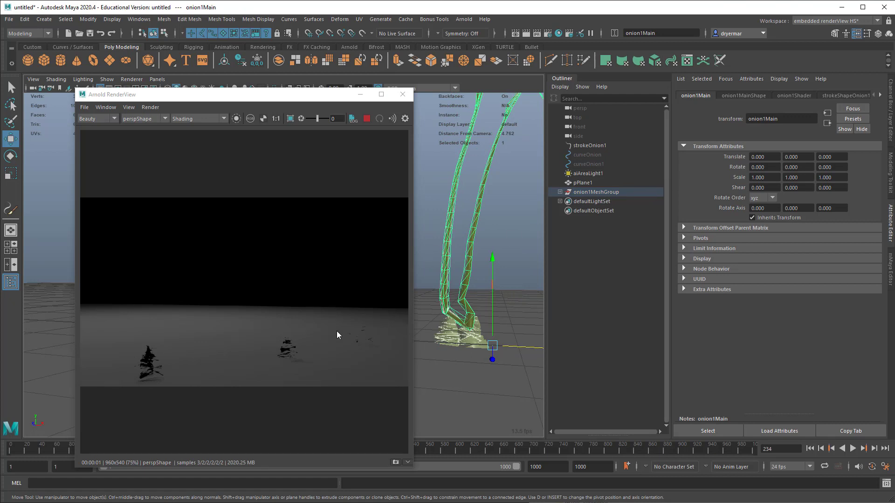
{"action": "right_click", "coordinate": [470, 269]}
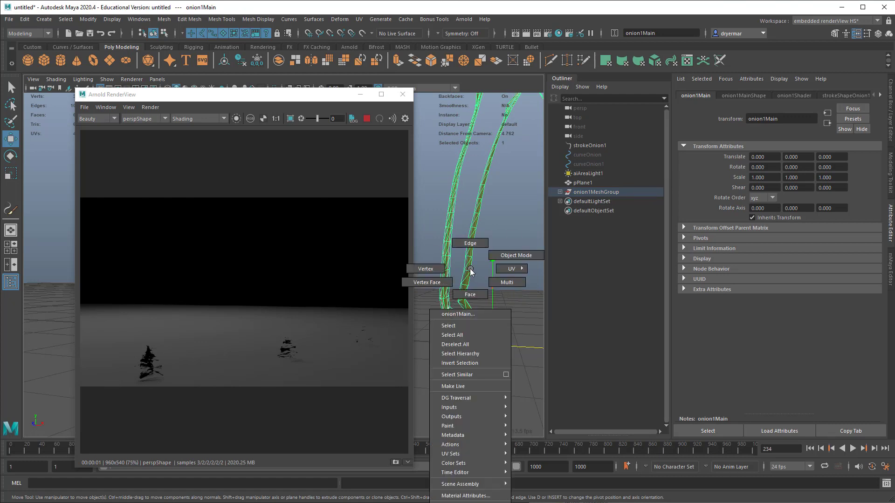
{"action": "left_click", "coordinate": [462, 502]}
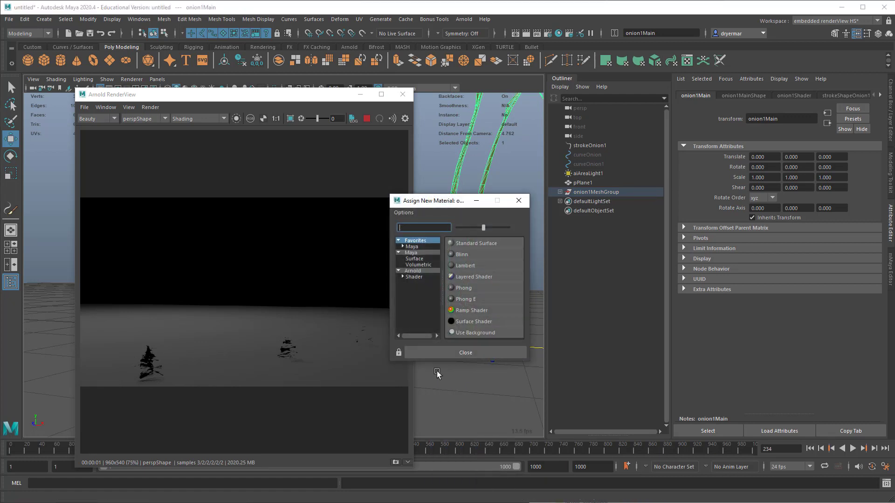
{"action": "left_click", "coordinate": [412, 277]}
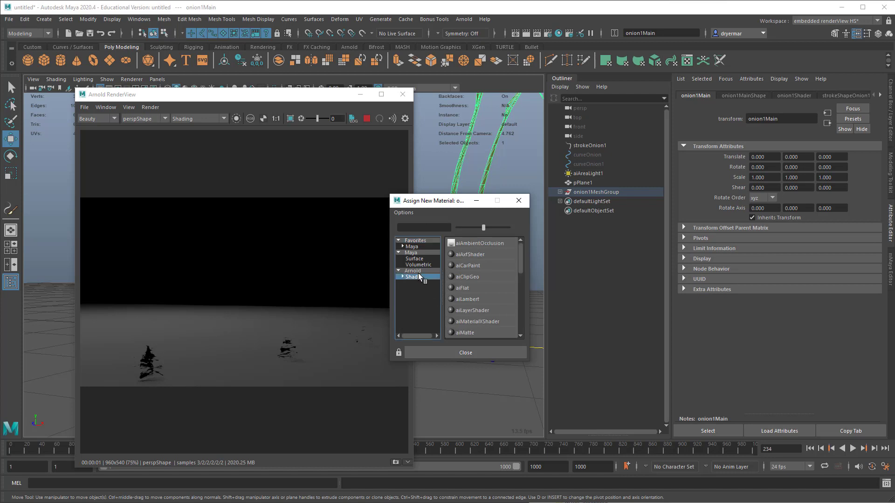
{"action": "scroll", "coordinate": [484, 321], "scroll_direction": "down", "scroll_amount": 2}
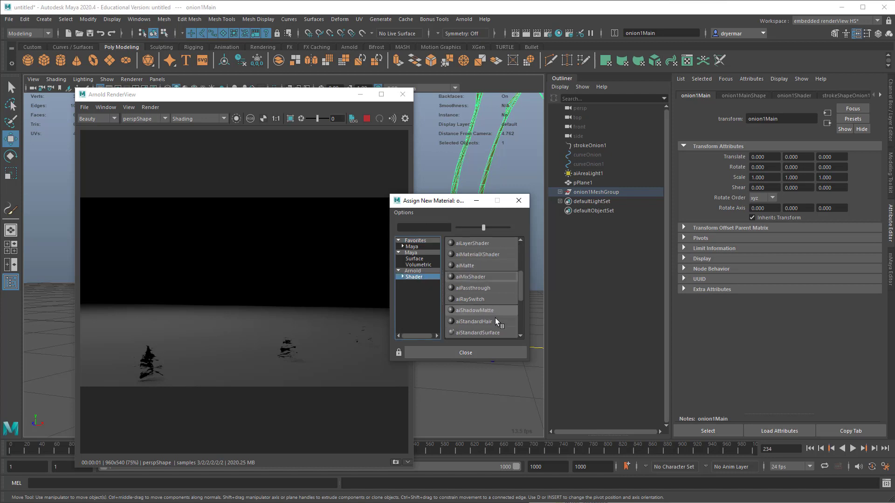
{"action": "left_click", "coordinate": [493, 333]}
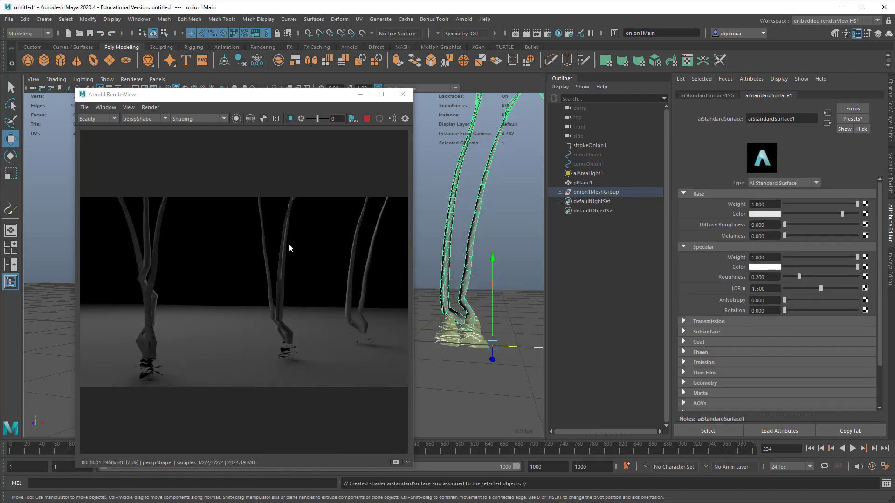
Step: Close the Arnold RenderView and delete the converted onion mesh group
{"action": "left_click", "coordinate": [147, 372]}
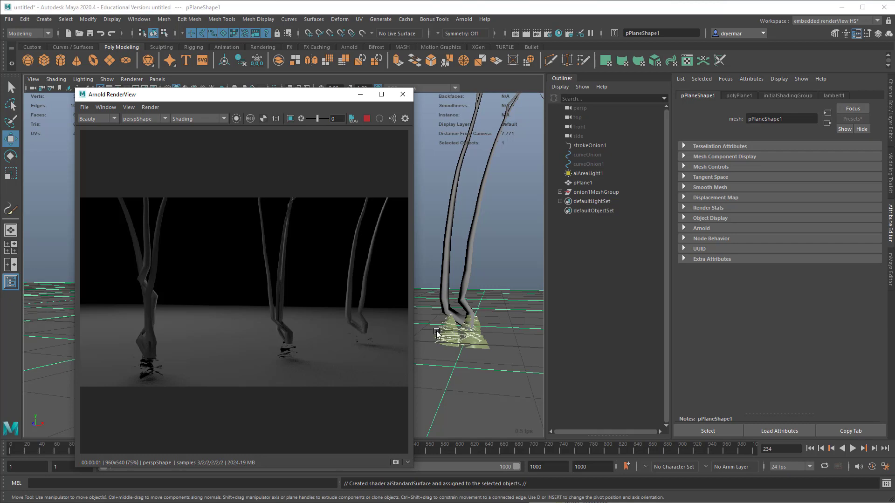
{"action": "left_click", "coordinate": [403, 95]}
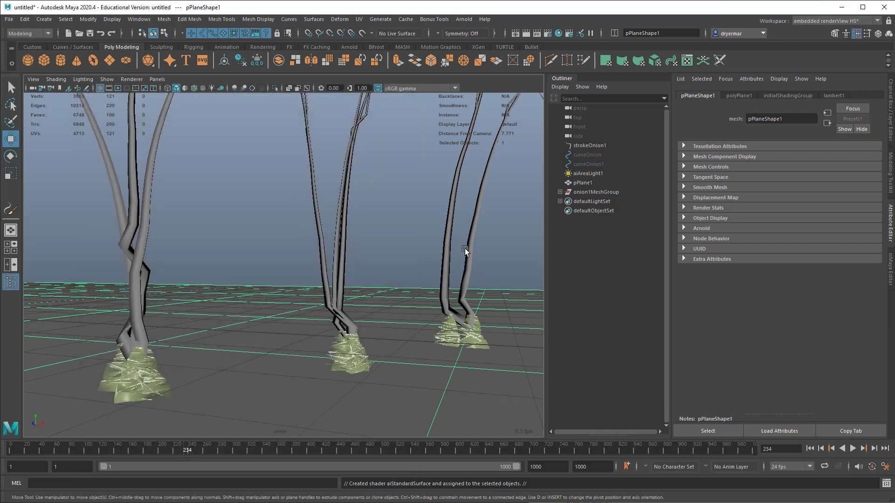
{"action": "right_click_drag", "start_coordinate": [467, 250], "coordinate": [293, 272], "text": "alt"}
{"action": "left_click_drag", "start_coordinate": [290, 257], "coordinate": [321, 252], "text": "alt"}
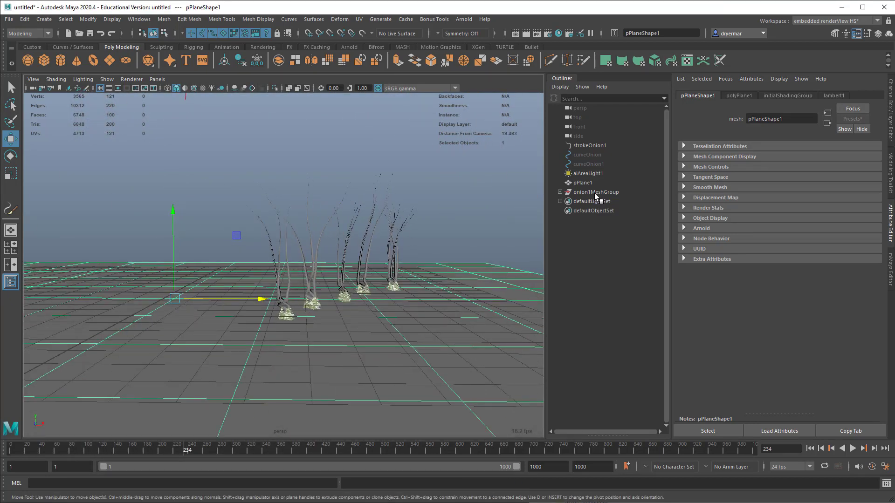
{"action": "left_click", "coordinate": [596, 192]}
{"action": "key", "text": "Delete"}
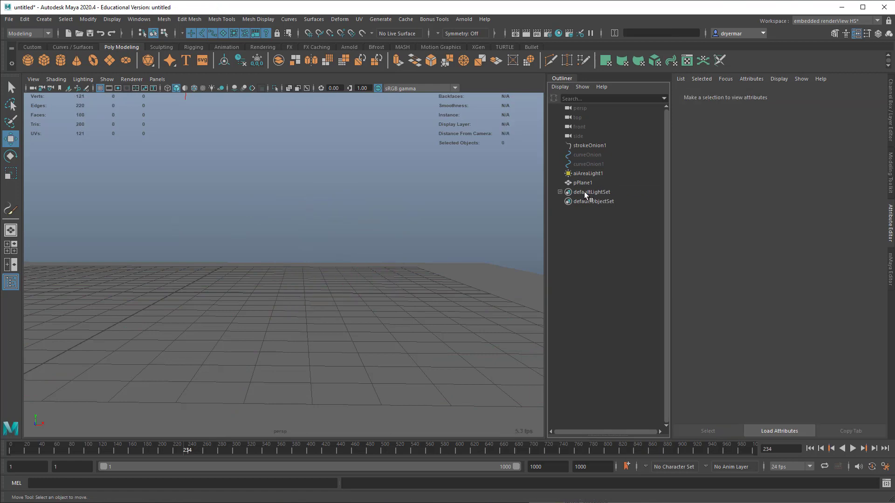
Step: Select the ground plane and make it paintable for Paint Effects
{"action": "right_click_drag", "start_coordinate": [399, 288], "coordinate": [225, 281], "text": "alt"}
{"action": "left_click_drag", "start_coordinate": [225, 281], "coordinate": [202, 287], "text": "alt"}
{"action": "left_click", "coordinate": [212, 279]}
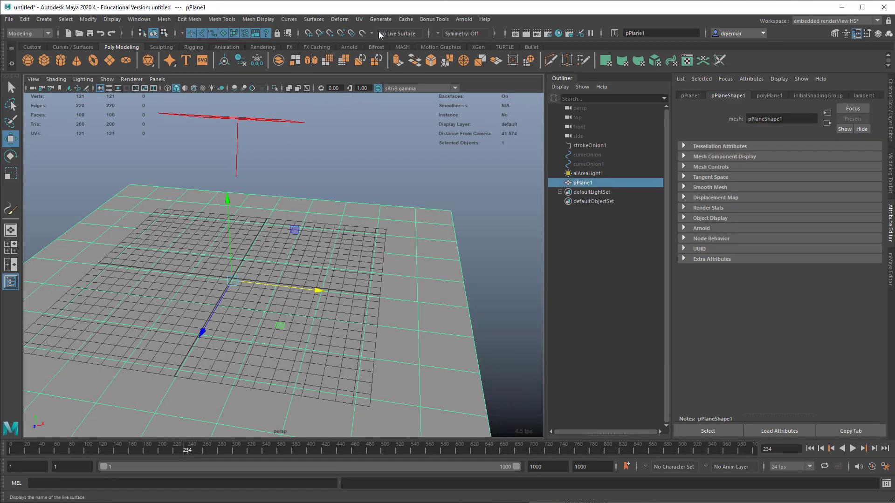
{"action": "left_click", "coordinate": [380, 19]}
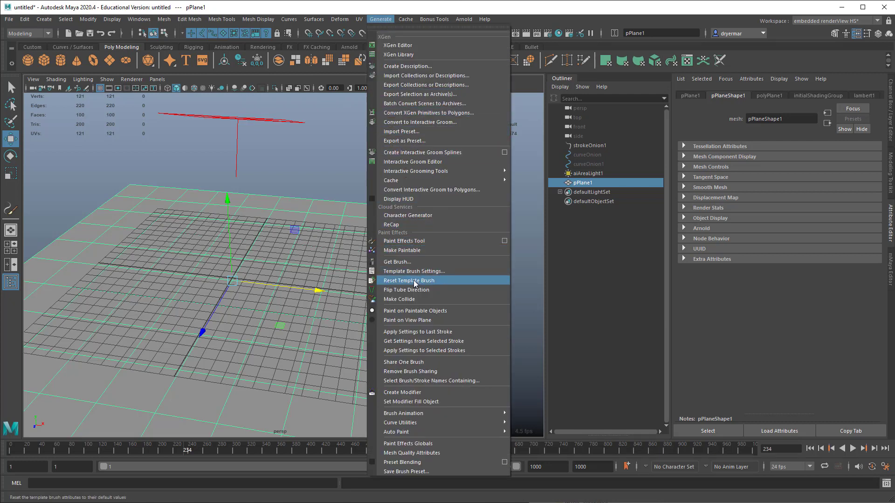
{"action": "left_click", "coordinate": [405, 250]}
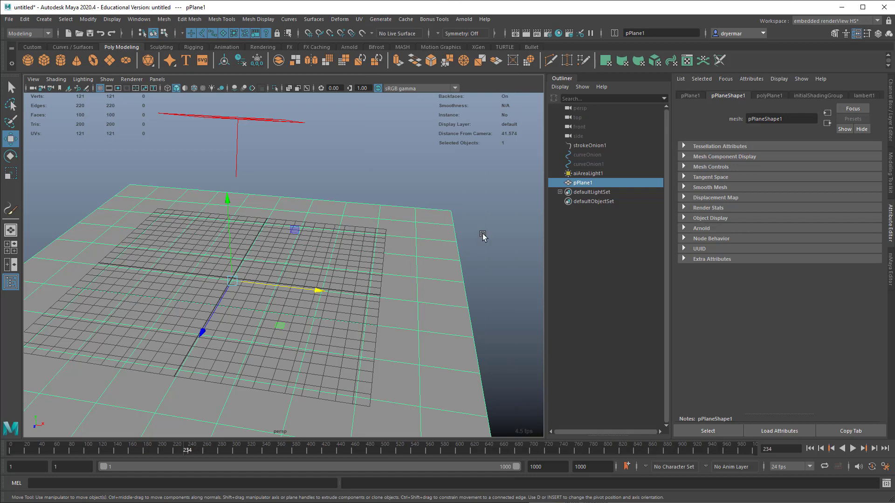
Step: Load the jungleGrass brush from the Grasses folder of the Paint Effects examples and close the Content Browser
{"action": "left_click", "coordinate": [380, 19]}
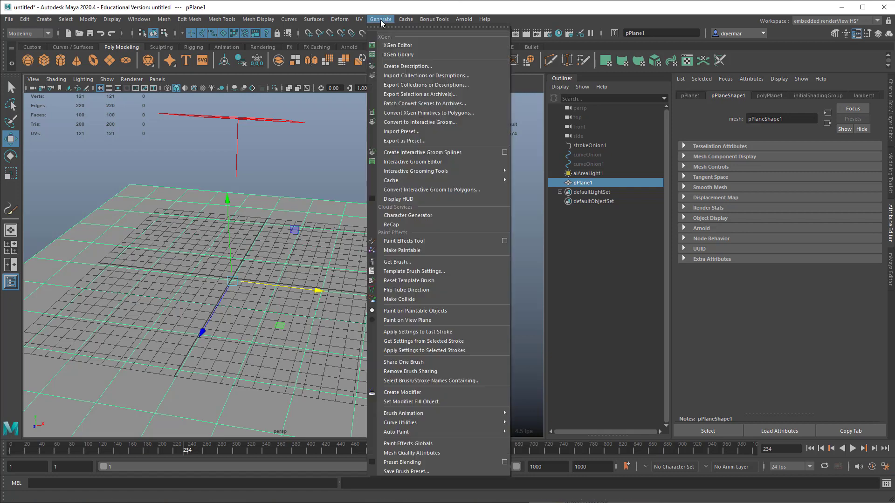
{"action": "left_click", "coordinate": [412, 262]}
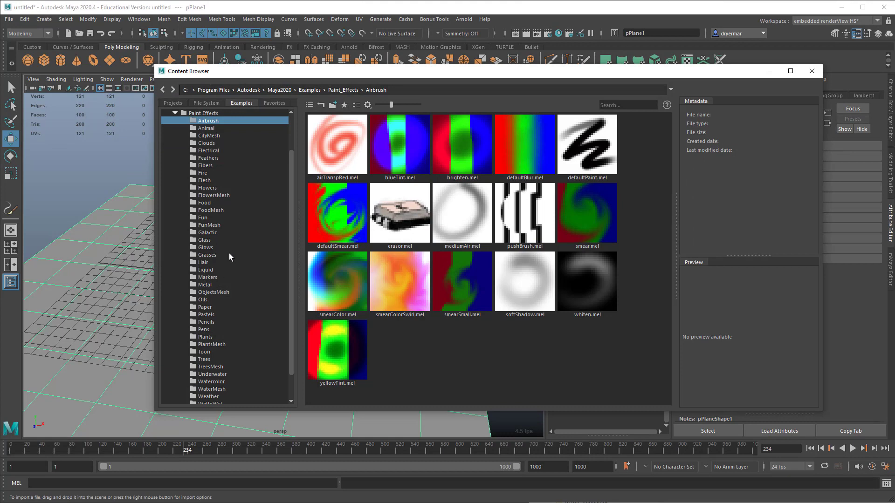
{"action": "scroll", "coordinate": [239, 343], "scroll_direction": "down", "scroll_amount": 1}
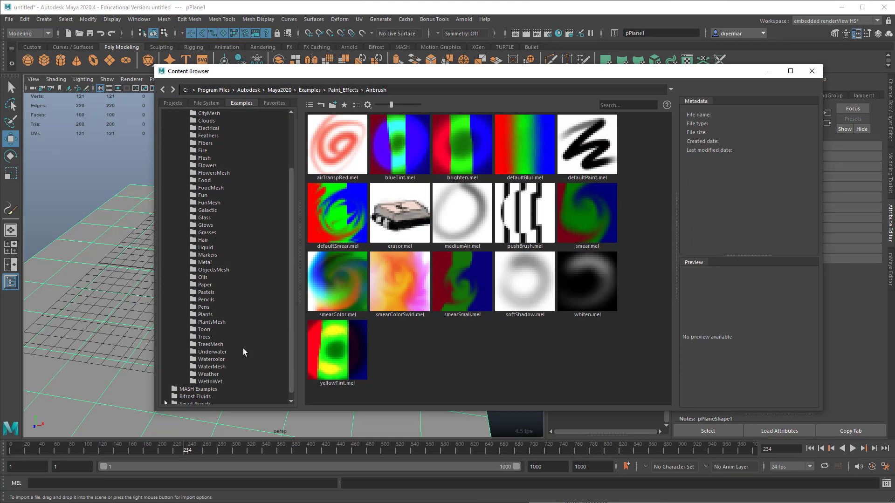
{"action": "left_click", "coordinate": [210, 321]}
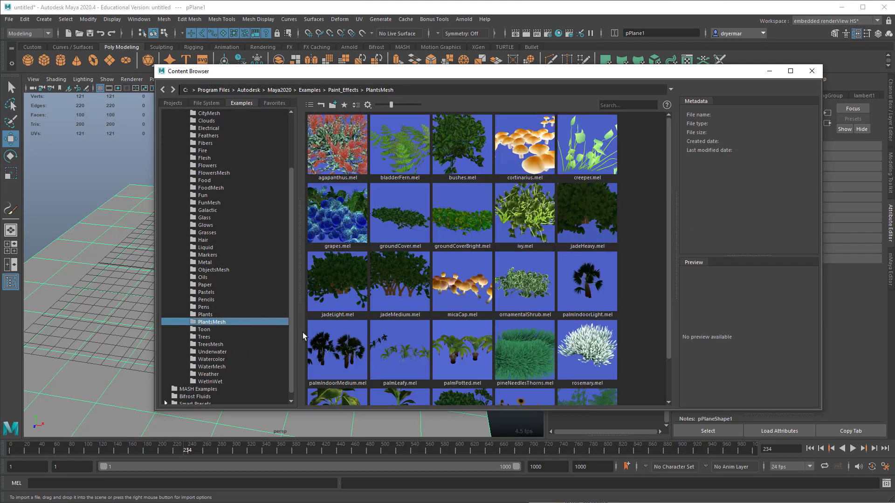
{"action": "scroll", "coordinate": [441, 330], "scroll_direction": "down", "scroll_amount": 1}
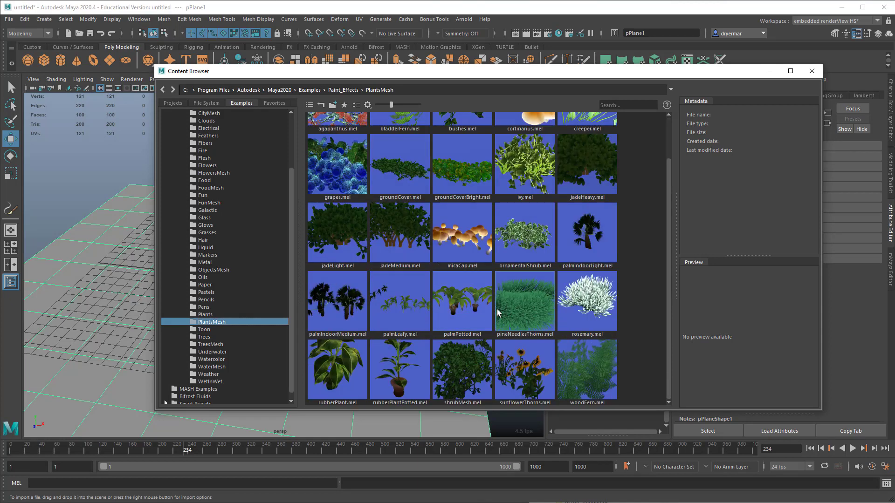
{"action": "scroll", "coordinate": [512, 314], "scroll_direction": "up", "scroll_amount": 1}
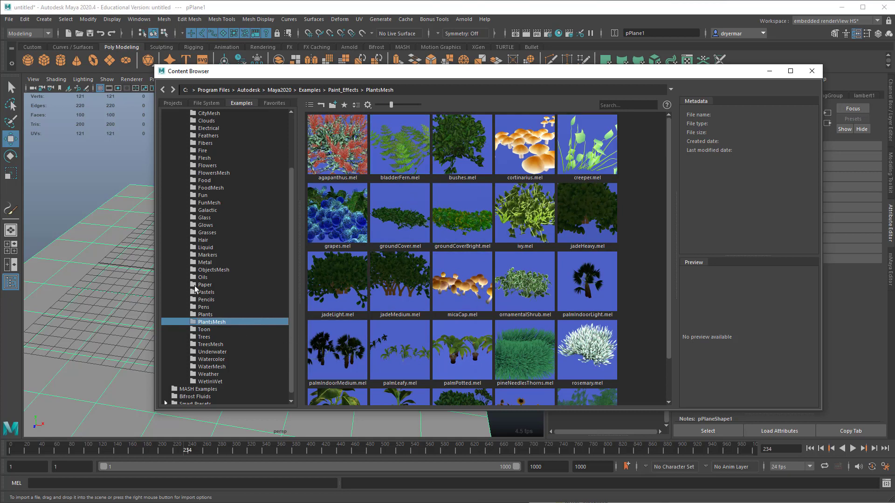
{"action": "left_click", "coordinate": [214, 233]}
{"action": "scroll", "coordinate": [538, 334], "scroll_direction": "down", "scroll_amount": 2}
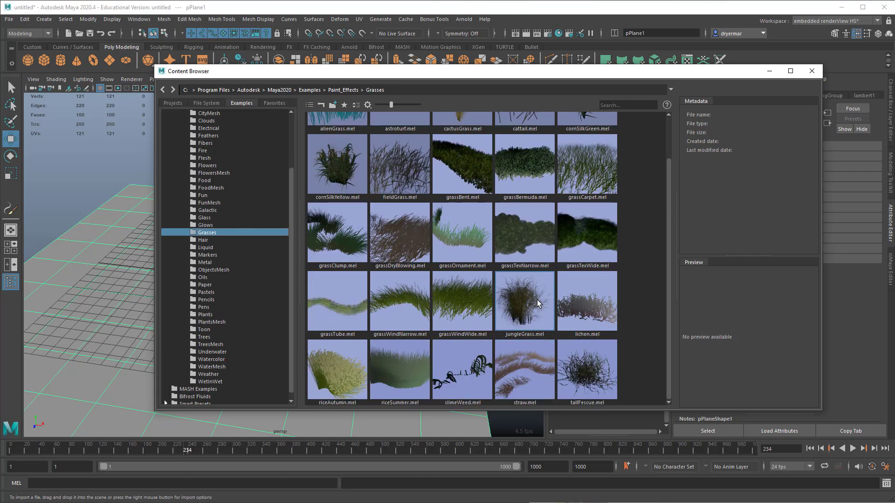
{"action": "left_click", "coordinate": [525, 312]}
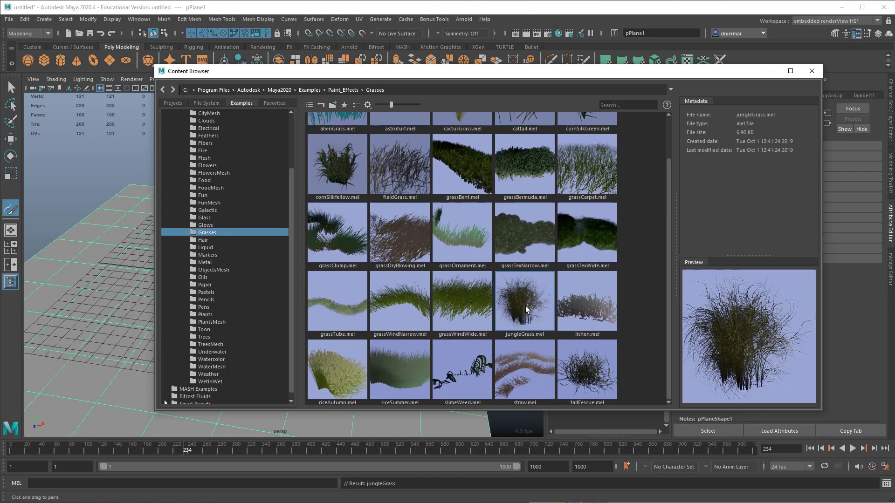
{"action": "left_click", "coordinate": [811, 71]}
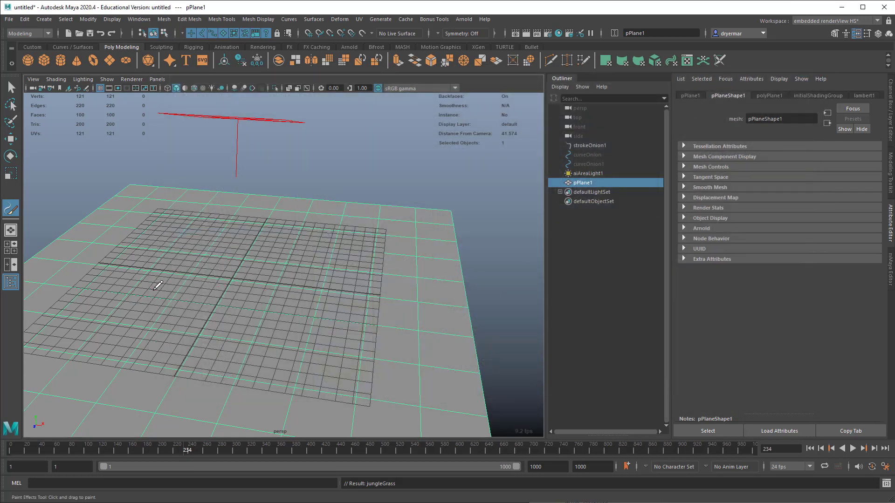
Step: Paint a short jungle grass stroke on the ground plane and bring the whole plant into view
{"action": "left_click_drag", "start_coordinate": [160, 286], "coordinate": [214, 288]}
{"action": "right_click_drag", "start_coordinate": [366, 331], "coordinate": [157, 275], "text": "alt"}
{"action": "left_click_drag", "start_coordinate": [156, 275], "coordinate": [297, 264], "text": "alt"}
{"action": "right_click_drag", "start_coordinate": [296, 264], "coordinate": [179, 236], "text": "alt"}
{"action": "left_click_drag", "start_coordinate": [179, 236], "coordinate": [204, 235], "text": "alt"}
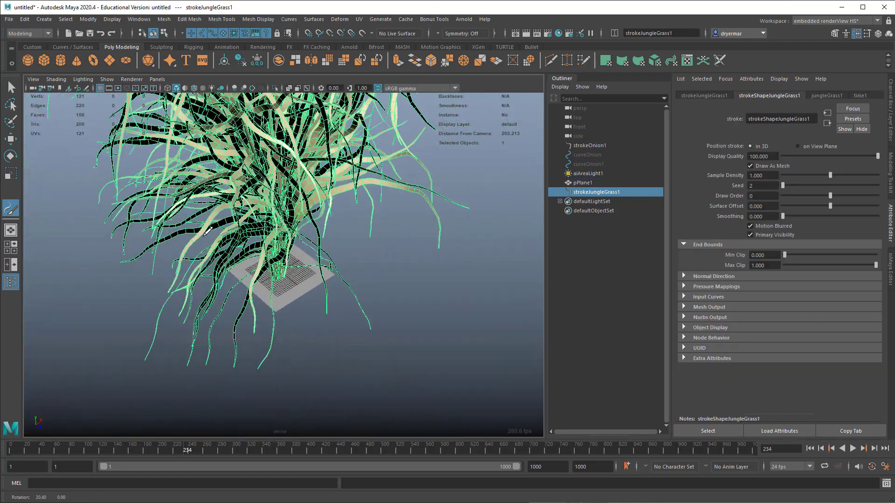
{"action": "middle_click_drag", "start_coordinate": [204, 236], "coordinate": [233, 368], "text": "alt"}
{"action": "left_click_drag", "start_coordinate": [233, 368], "coordinate": [187, 345], "text": "alt"}
{"action": "right_click_drag", "start_coordinate": [279, 298], "coordinate": [155, 269], "text": "alt"}
{"action": "middle_click_drag", "start_coordinate": [155, 269], "coordinate": [147, 303], "text": "alt"}
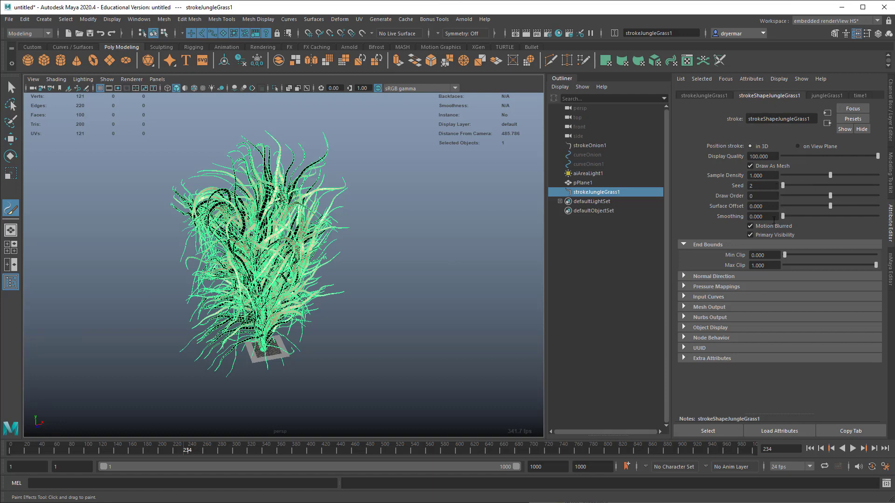
Step: Reduce the jungle grass brush's Global Scale to about 1.944
{"action": "left_click", "coordinate": [708, 95]}
{"action": "left_click", "coordinate": [766, 94]}
{"action": "left_click", "coordinate": [827, 95]}
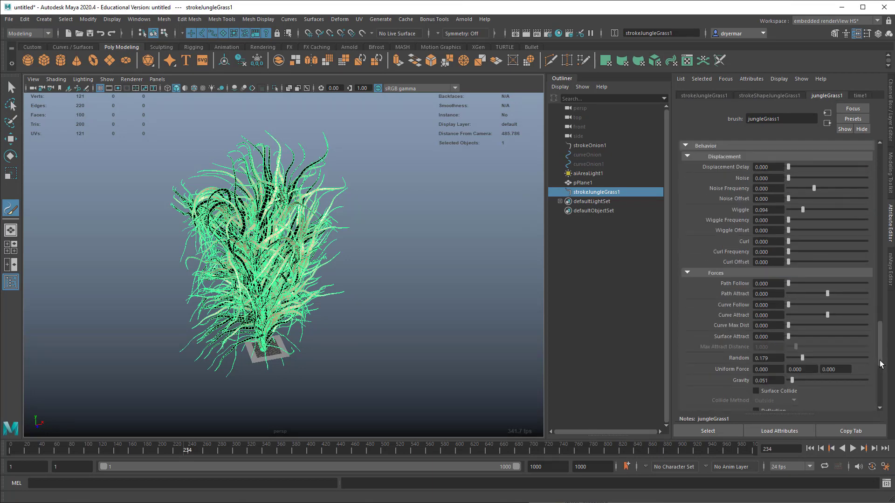
{"action": "left_click_drag", "start_coordinate": [881, 365], "coordinate": [876, 172]}
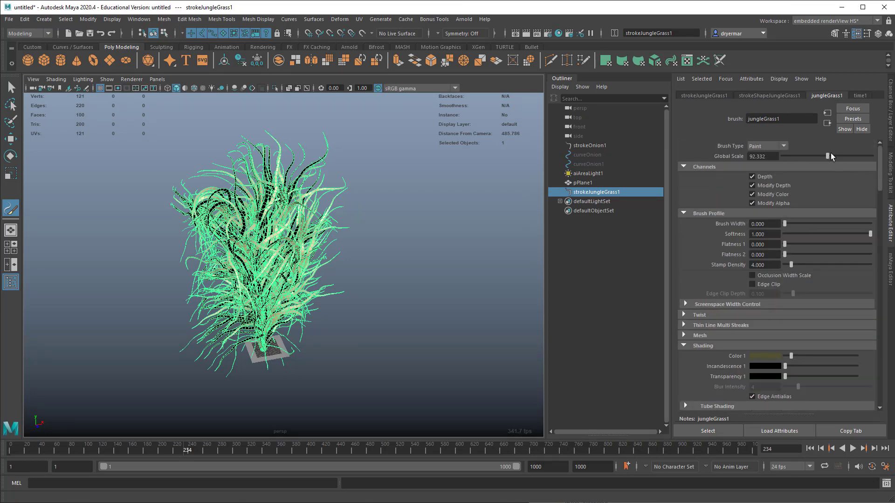
{"action": "left_click_drag", "start_coordinate": [826, 157], "coordinate": [782, 157]}
{"action": "scroll", "coordinate": [322, 333], "scroll_direction": "up", "scroll_amount": 5}
{"action": "middle_click_drag", "start_coordinate": [222, 354], "coordinate": [267, 245], "text": "alt"}
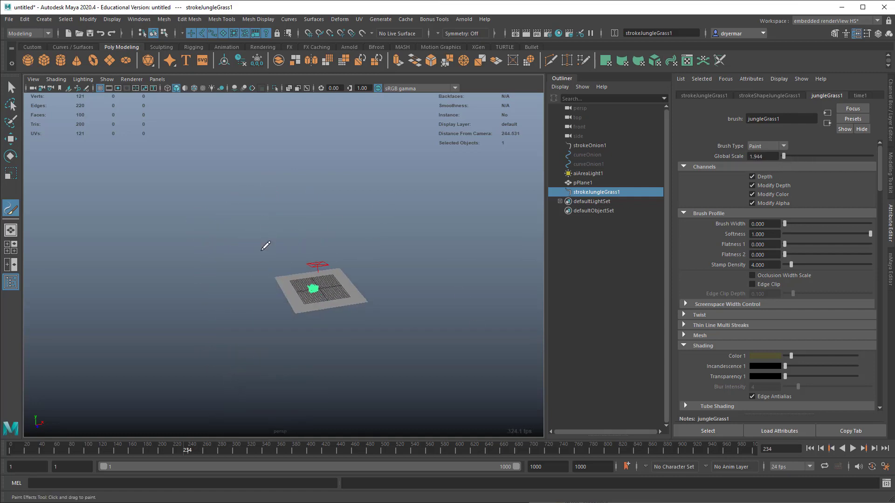
Step: Play the animation from the first frame to check the jungle grass up close, and return to the start
{"action": "scroll", "coordinate": [289, 266], "scroll_direction": "up", "scroll_amount": 6}
{"action": "scroll", "coordinate": [320, 291], "scroll_direction": "up", "scroll_amount": 10}
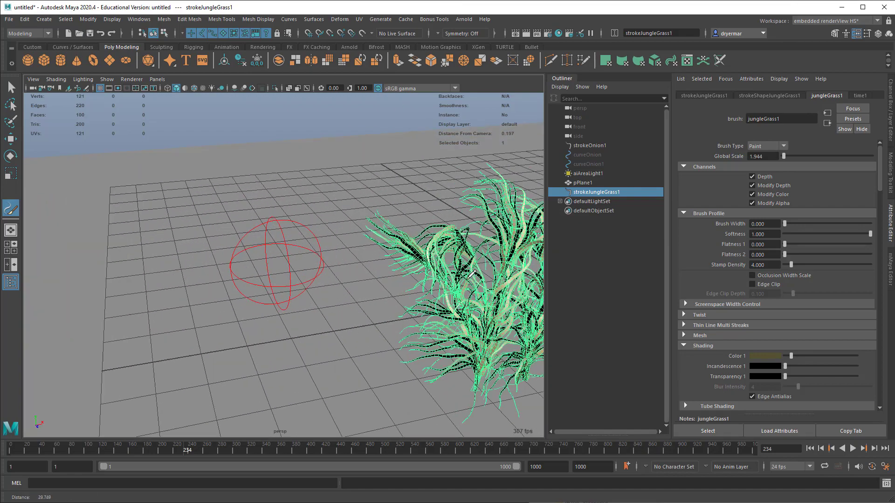
{"action": "scroll", "coordinate": [240, 252], "scroll_direction": "up", "scroll_amount": 3}
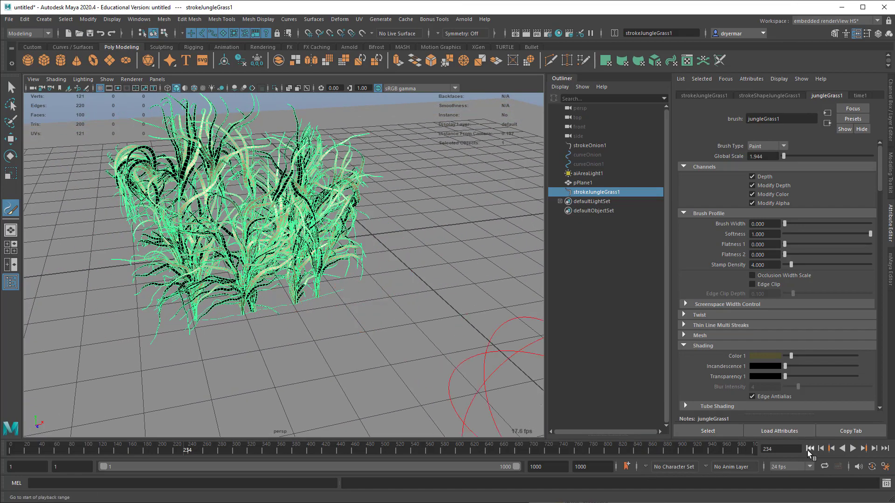
{"action": "left_click", "coordinate": [810, 448]}
{"action": "left_click", "coordinate": [853, 449]}
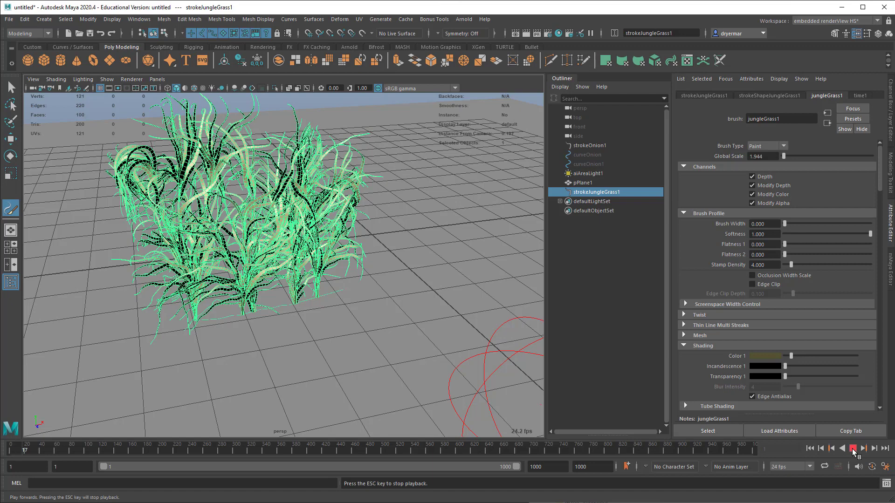
{"action": "left_click", "coordinate": [853, 449]}
{"action": "left_click", "coordinate": [809, 448]}
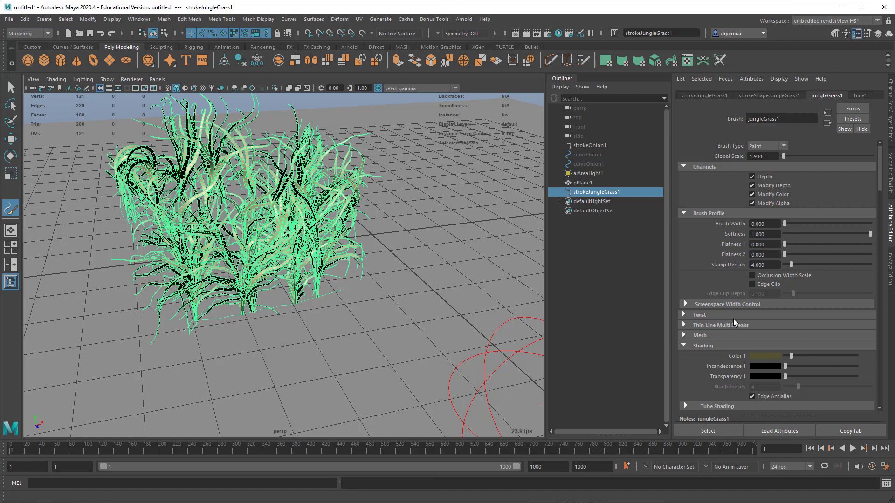
Step: Set the jungle grass brush's turbulence type to Grass Wind and play the animation to preview the motion
{"action": "scroll", "coordinate": [733, 323], "scroll_direction": "down", "scroll_amount": 15}
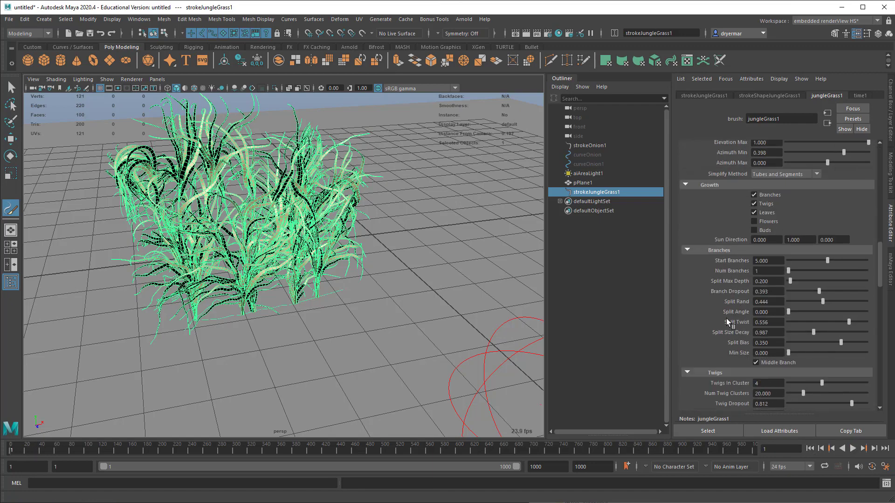
{"action": "scroll", "coordinate": [725, 321], "scroll_direction": "down", "scroll_amount": 15}
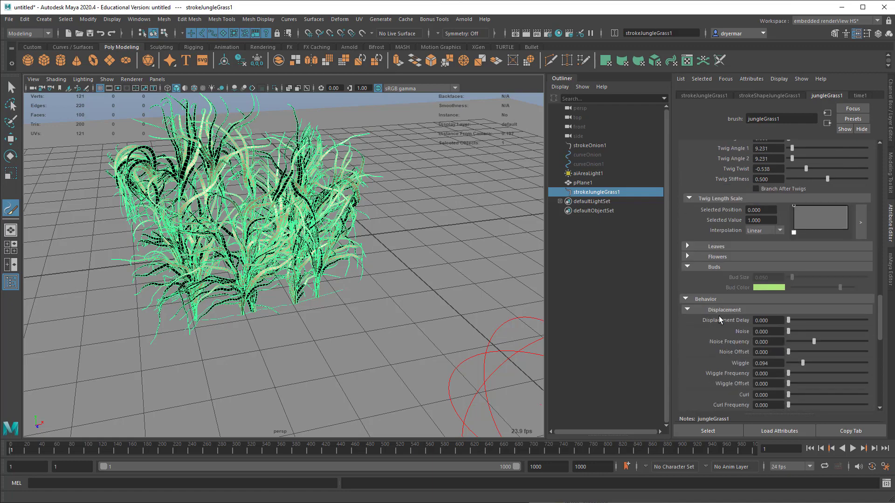
{"action": "scroll", "coordinate": [712, 317], "scroll_direction": "down", "scroll_amount": 10}
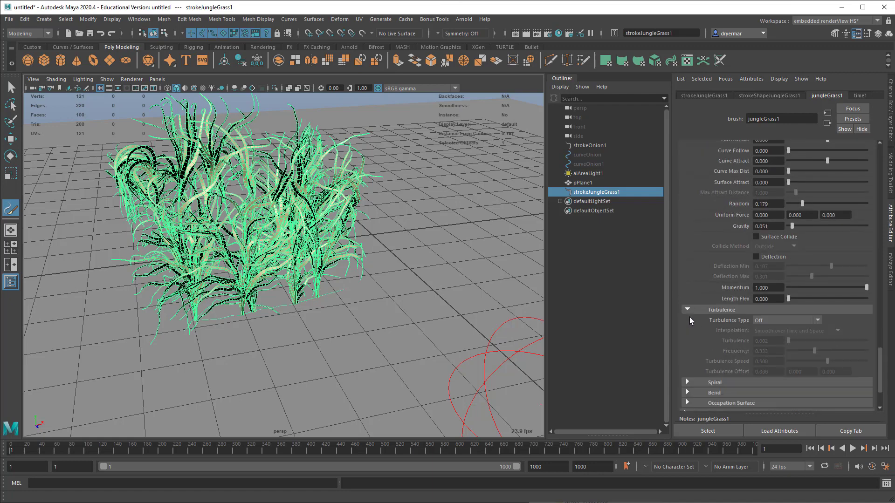
{"action": "scroll", "coordinate": [689, 317], "scroll_direction": "down", "scroll_amount": 3}
{"action": "left_click", "coordinate": [765, 264]}
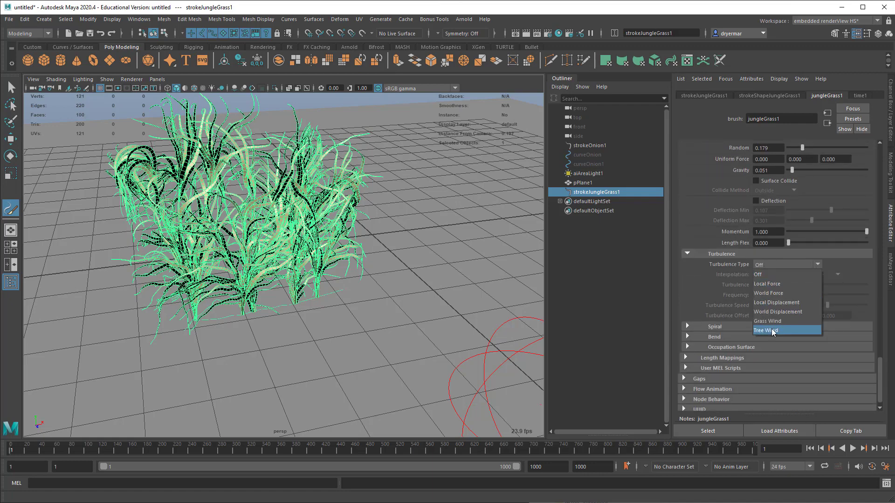
{"action": "left_click", "coordinate": [767, 321]}
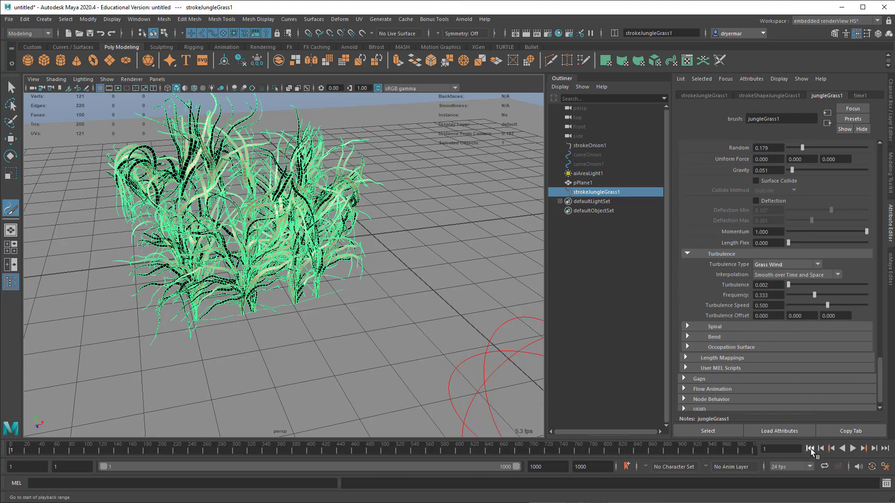
{"action": "left_click", "coordinate": [853, 449]}
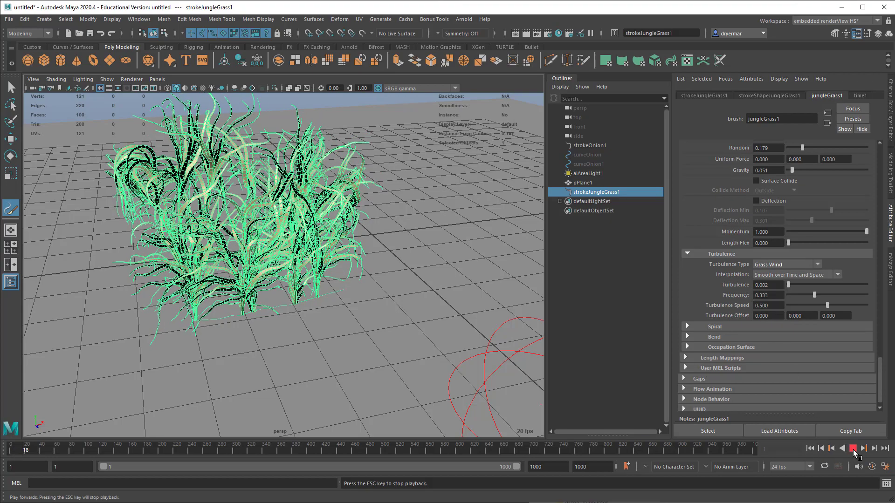
{"action": "left_click", "coordinate": [853, 448]}
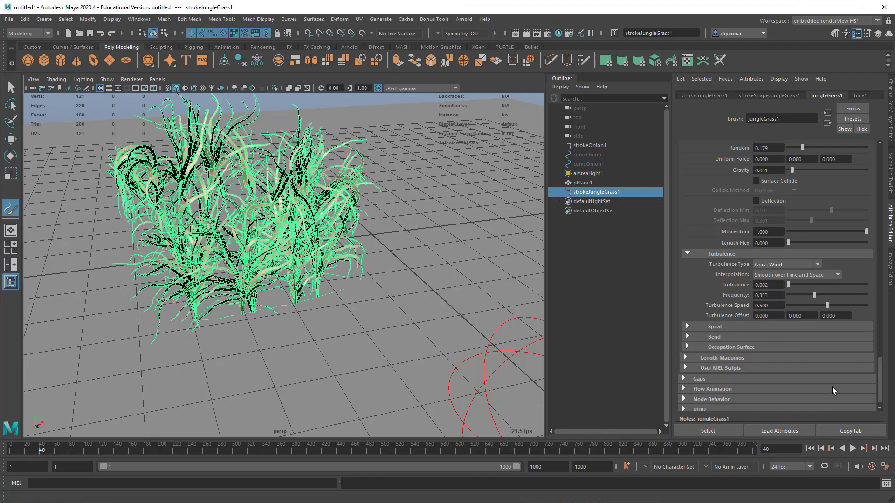
Step: Change the jungle grass turbulence type to Tree Wind and preview the animation from the first frame
{"action": "left_click", "coordinate": [770, 265]}
{"action": "left_click", "coordinate": [781, 332]}
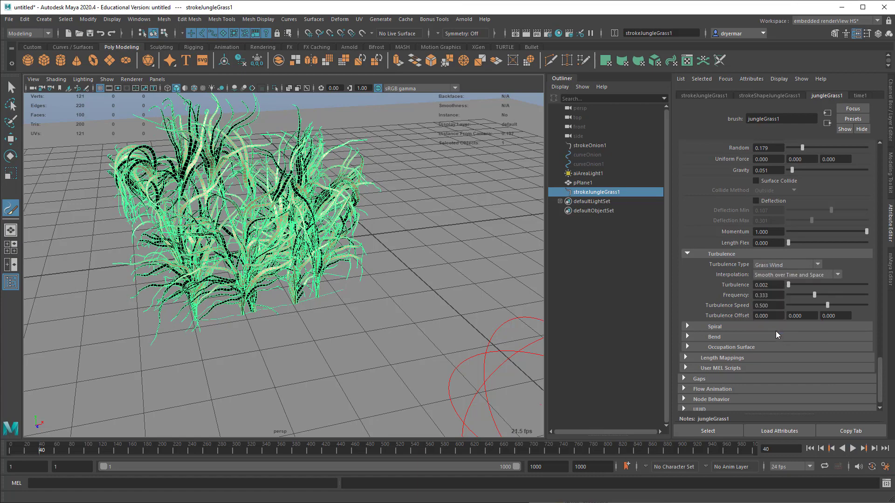
{"action": "left_click", "coordinate": [810, 448]}
{"action": "left_click", "coordinate": [853, 448]}
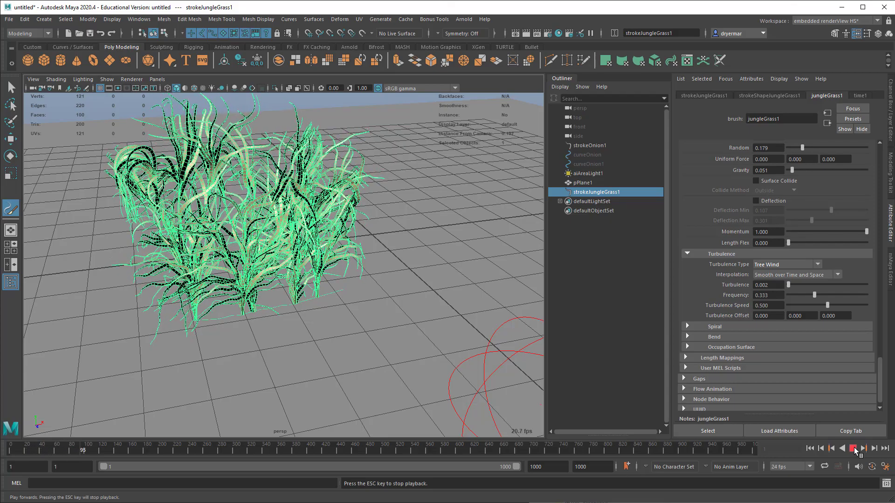
{"action": "left_click", "coordinate": [852, 448]}
Step: Leave the Paint Effects tool and convert the jungle grass stroke to polygons
{"action": "middle_click_drag", "start_coordinate": [419, 259], "coordinate": [428, 289], "text": "alt"}
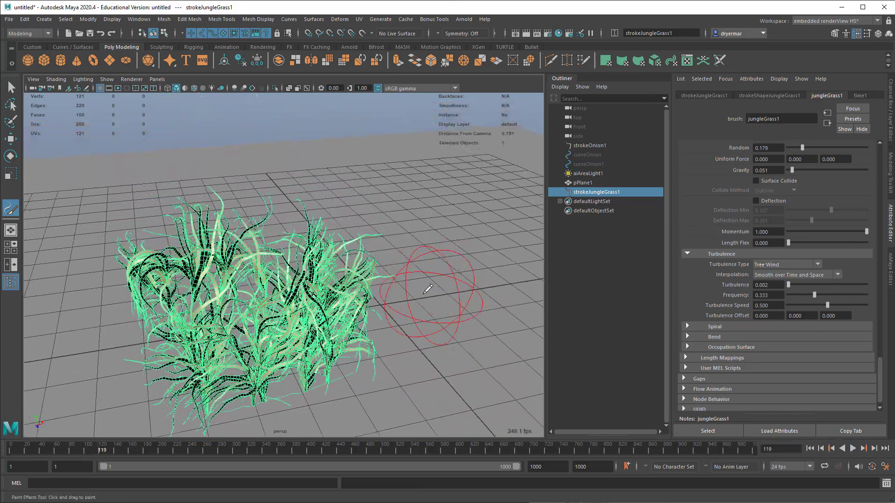
{"action": "mouse_move", "coordinate": [428, 290]}
{"action": "right_mouse_down", "text": "alt"}
{"action": "mouse_move", "coordinate": [405, 281]}
{"action": "mouse_move", "coordinate": [327, 286]}
{"action": "right_mouse_up", "text": "alt"}
{"action": "key", "text": "q"}
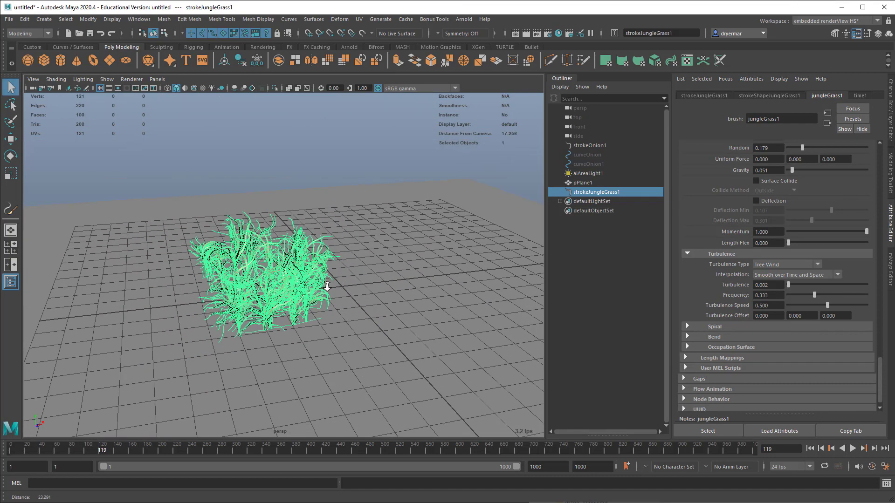
{"action": "left_click_drag", "start_coordinate": [327, 286], "coordinate": [241, 216], "text": "alt"}
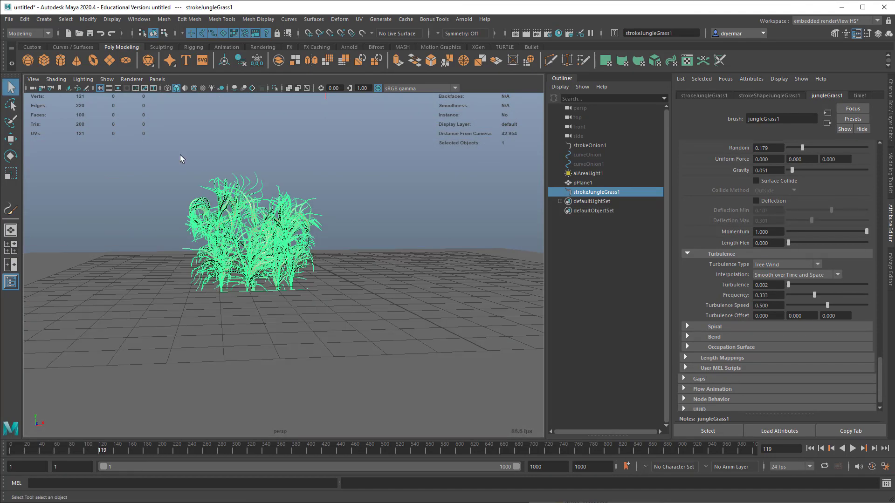
{"action": "left_click", "coordinate": [87, 20]}
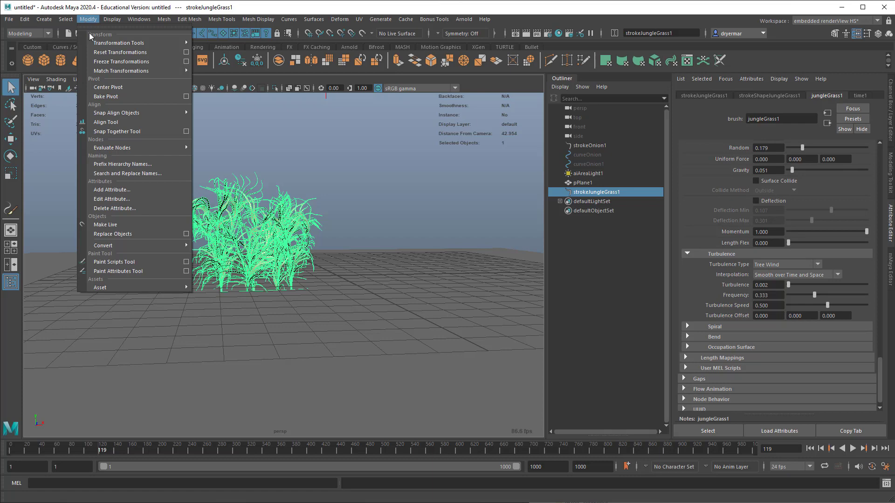
{"action": "mouse_move", "coordinate": [137, 245]}
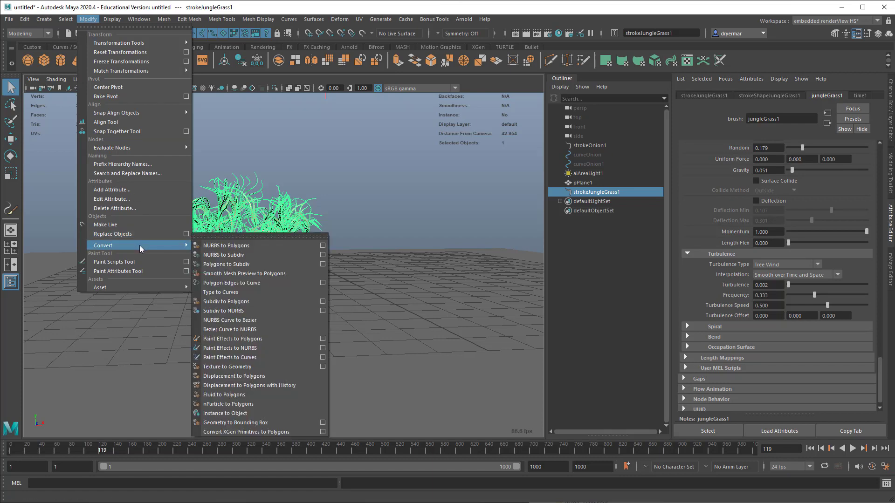
{"action": "left_click", "coordinate": [256, 338]}
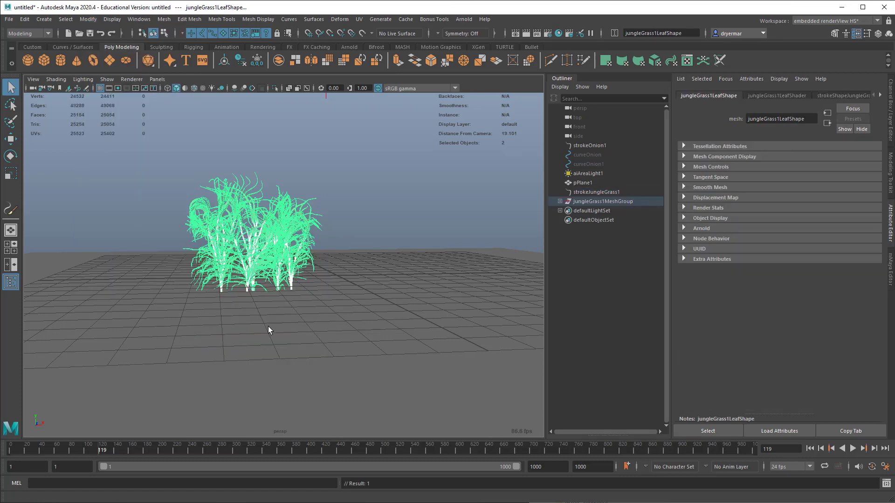
Step: Render the converted jungle grass live in the Arnold RenderView, check it from other angles, and close the render window
{"action": "left_click_drag", "start_coordinate": [274, 324], "coordinate": [384, 160], "text": "alt"}
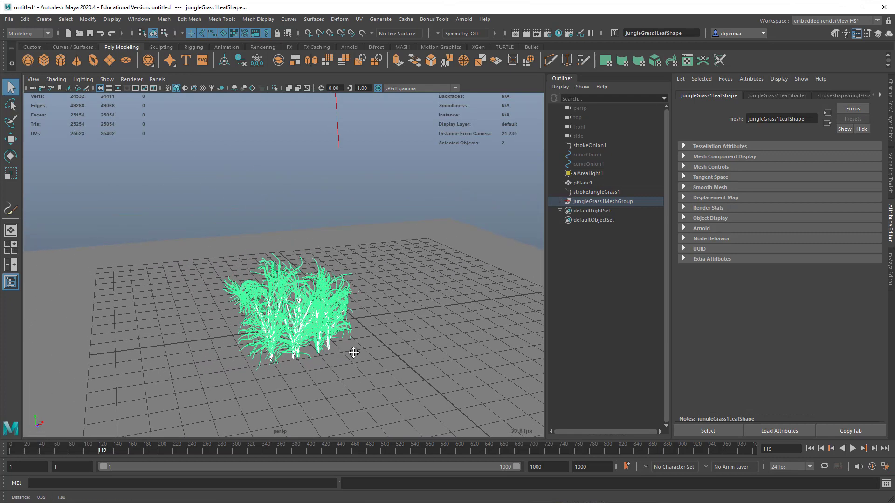
{"action": "left_click", "coordinate": [463, 19]}
{"action": "left_click", "coordinate": [479, 47]}
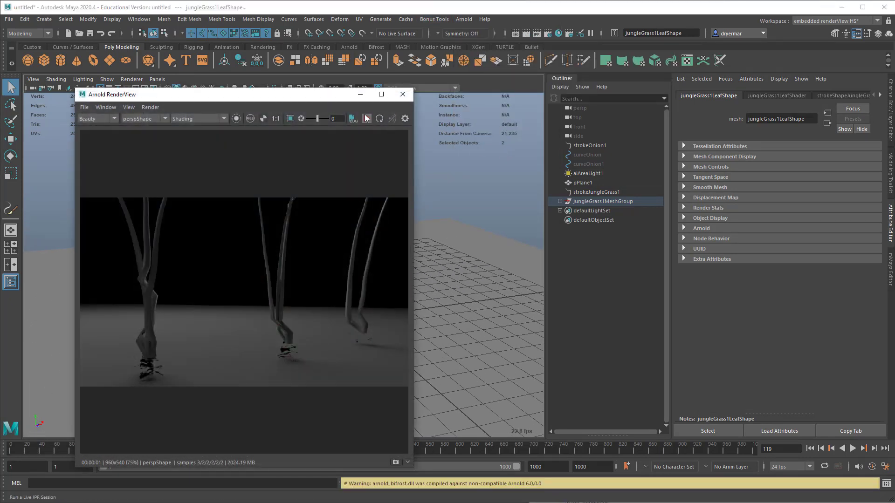
{"action": "left_click", "coordinate": [366, 119]}
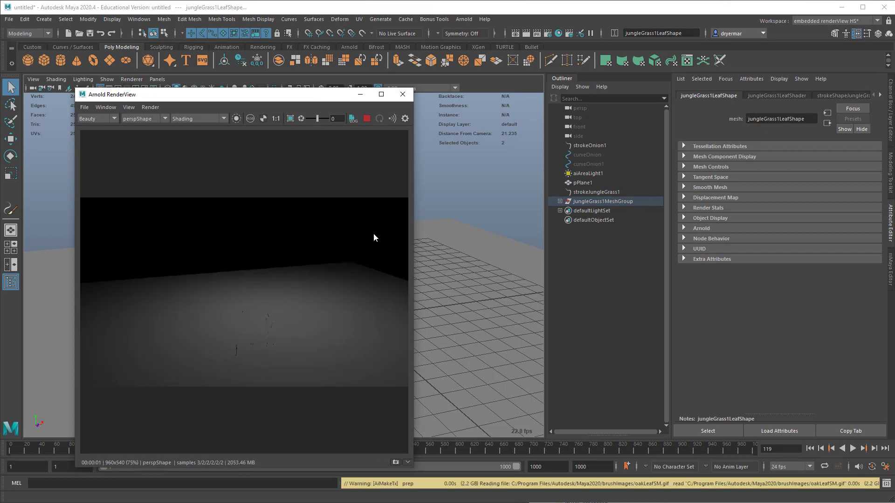
{"action": "left_click_drag", "start_coordinate": [272, 99], "coordinate": [250, 70]}
{"action": "left_click_drag", "start_coordinate": [422, 242], "coordinate": [526, 243], "text": "alt"}
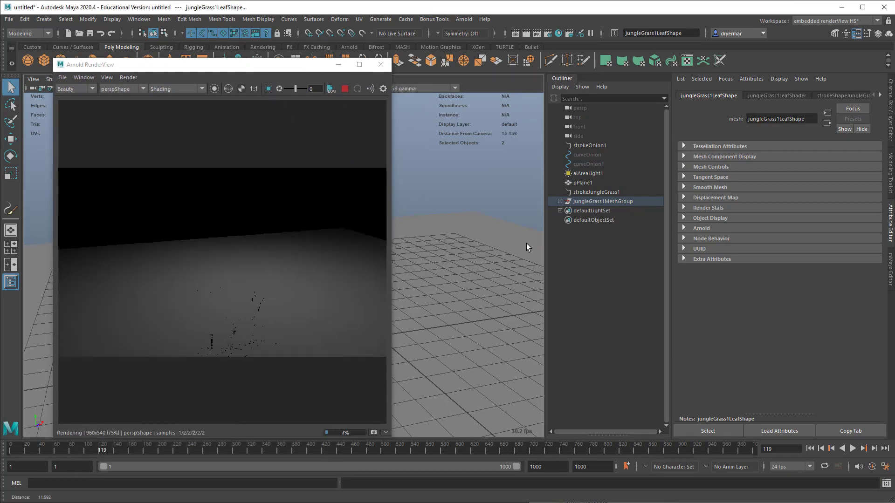
{"action": "left_click_drag", "start_coordinate": [443, 233], "coordinate": [421, 239], "text": "alt"}
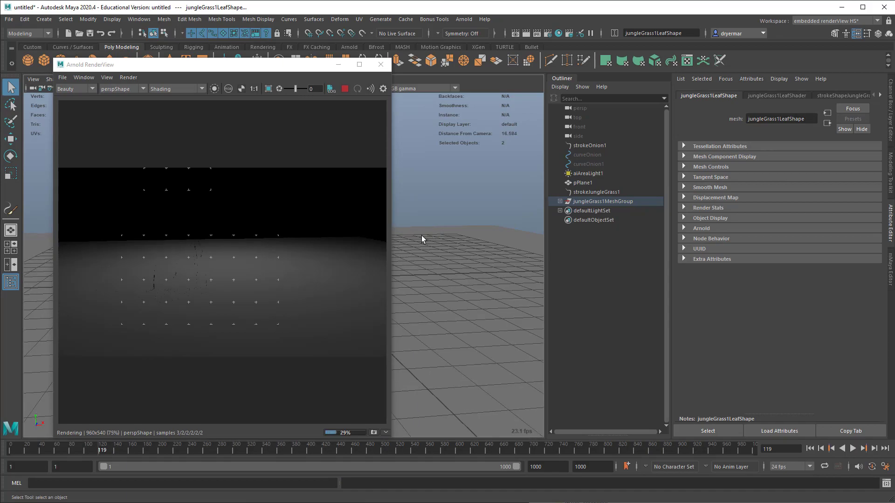
{"action": "left_click", "coordinate": [380, 65]}
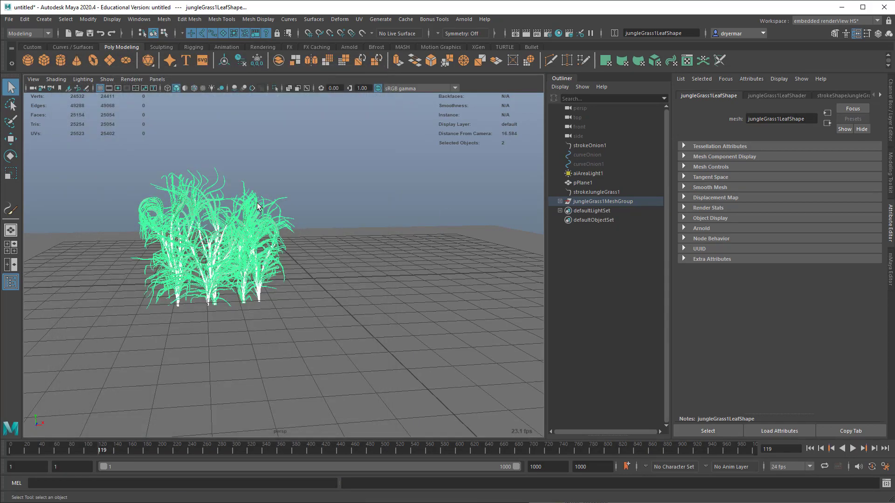
Step: Open the Hypershade, widen it, and show its material browser above the node graph
{"action": "left_click_drag", "start_coordinate": [257, 202], "coordinate": [230, 202], "text": "alt"}
{"action": "right_click_drag", "start_coordinate": [229, 202], "coordinate": [280, 201], "text": "alt"}
{"action": "middle_click_drag", "start_coordinate": [280, 202], "coordinate": [373, 200], "text": "alt"}
{"action": "right_click_drag", "start_coordinate": [373, 200], "coordinate": [419, 197], "text": "alt"}
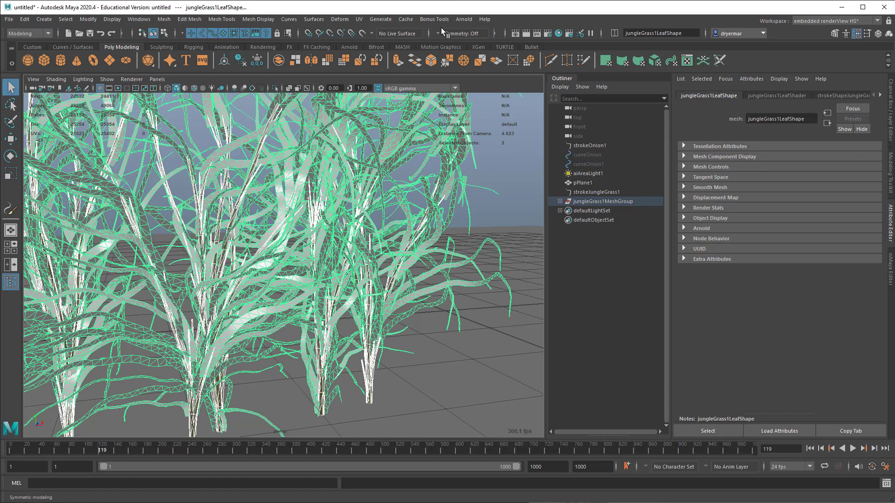
{"action": "left_click", "coordinate": [557, 34]}
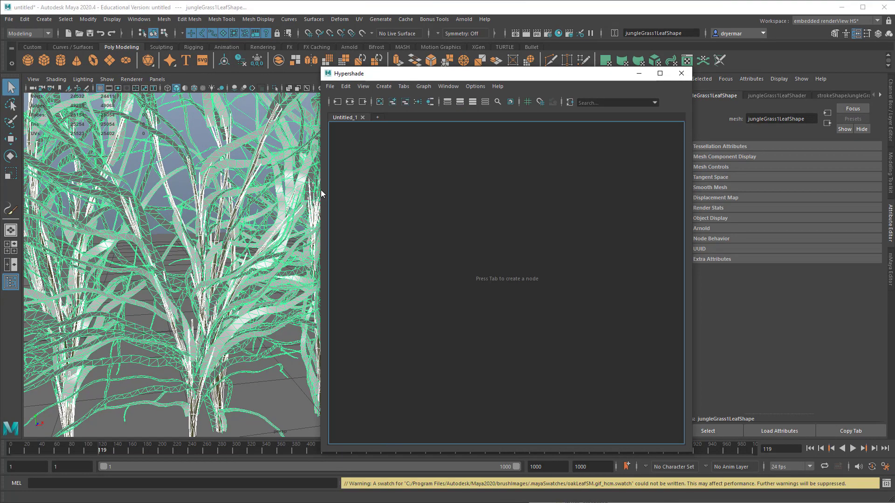
{"action": "left_click_drag", "start_coordinate": [321, 189], "coordinate": [56, 155]}
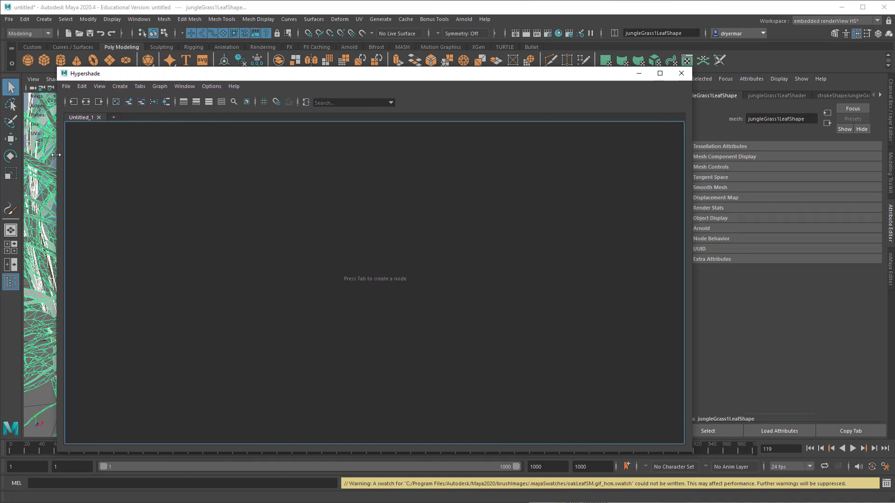
{"action": "left_click", "coordinate": [185, 86]}
{"action": "left_click", "coordinate": [198, 103]}
{"action": "left_click_drag", "start_coordinate": [264, 213], "coordinate": [197, 114]}
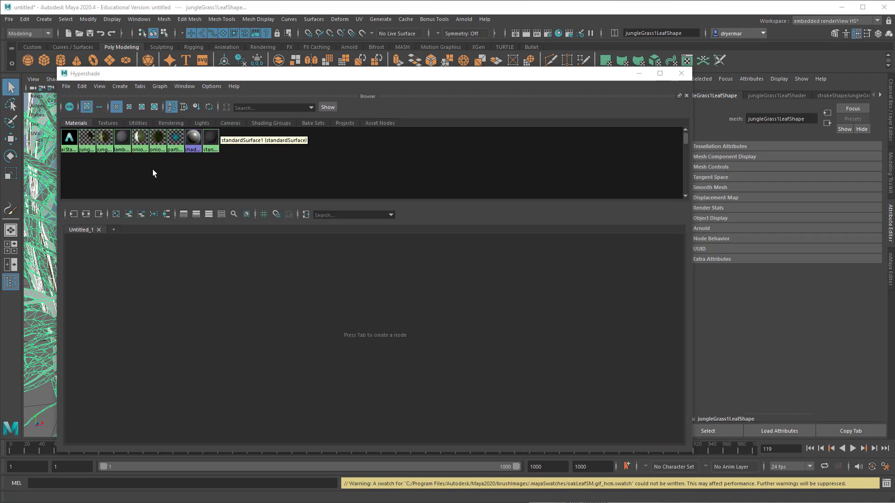
Step: Graph the networks of the jungle grass leaf and stem materials together in the Hypershade
{"action": "left_click", "coordinate": [87, 140]}
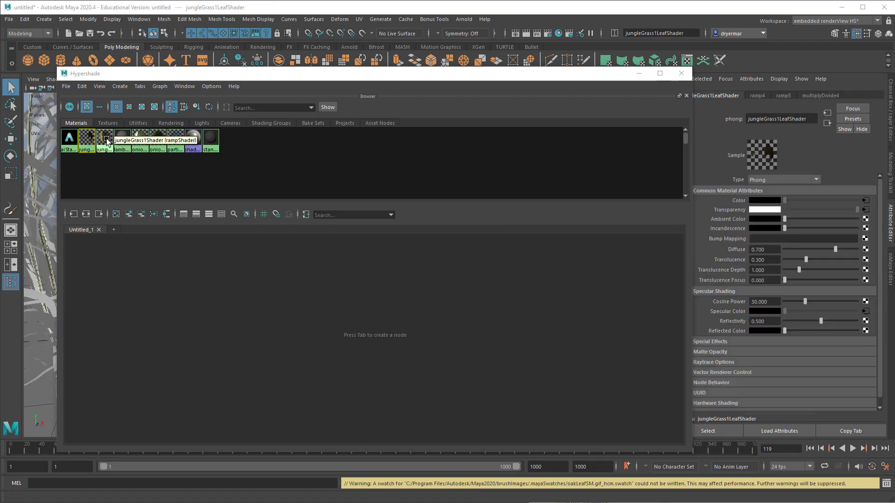
{"action": "left_click", "coordinate": [106, 140]}
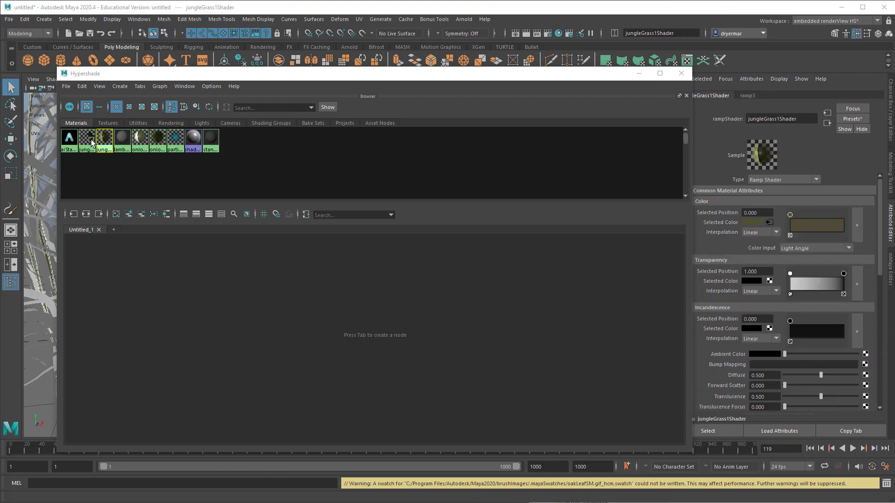
{"action": "left_click", "coordinate": [88, 139]}
{"action": "left_click", "coordinate": [89, 217]}
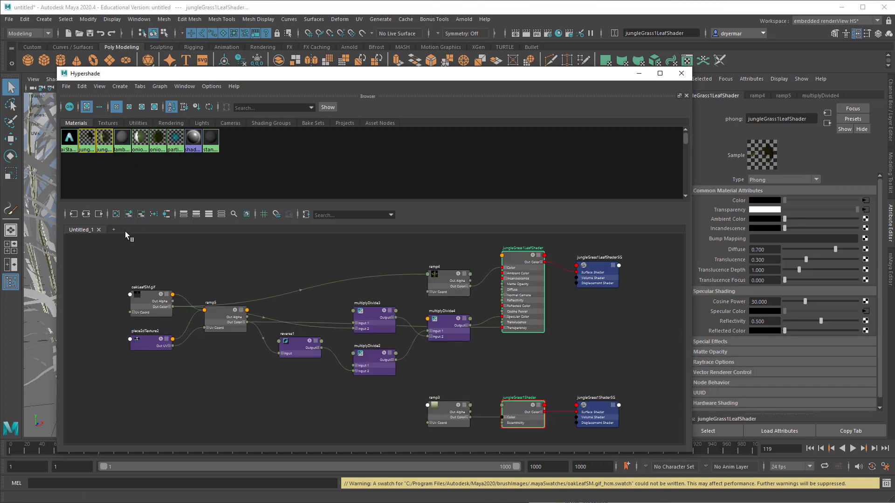
Step: Examine the jungleGrass1LeafShader network and its connections, placing the ramp4 node level with the shader's Color input
{"action": "middle_click_drag", "start_coordinate": [417, 341], "coordinate": [310, 358], "text": "alt"}
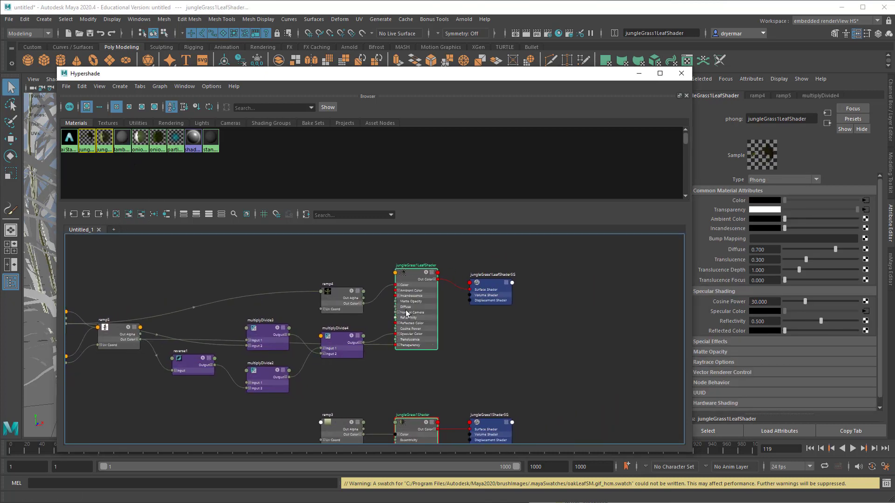
{"action": "left_click_drag", "start_coordinate": [405, 313], "coordinate": [407, 294]}
{"action": "right_click_drag", "start_coordinate": [395, 344], "coordinate": [491, 351], "text": "alt"}
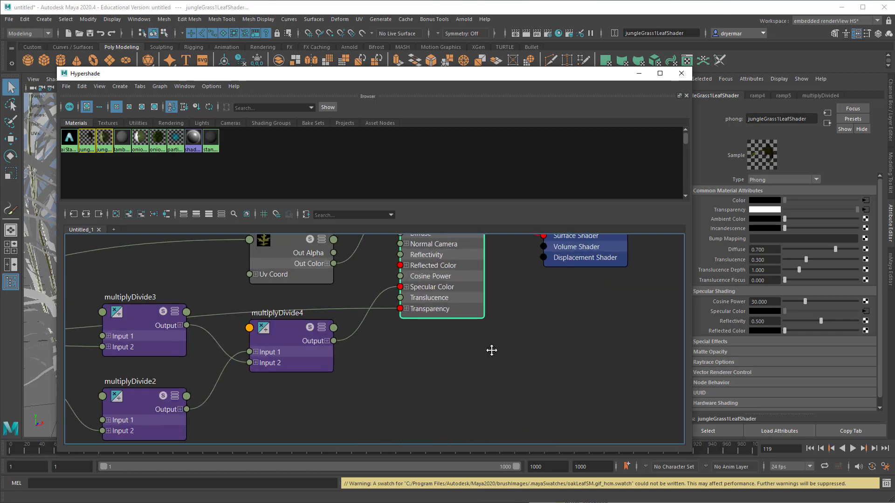
{"action": "middle_click_drag", "start_coordinate": [492, 350], "coordinate": [481, 400], "text": "alt"}
{"action": "right_click_drag", "start_coordinate": [496, 371], "coordinate": [452, 356], "text": "alt"}
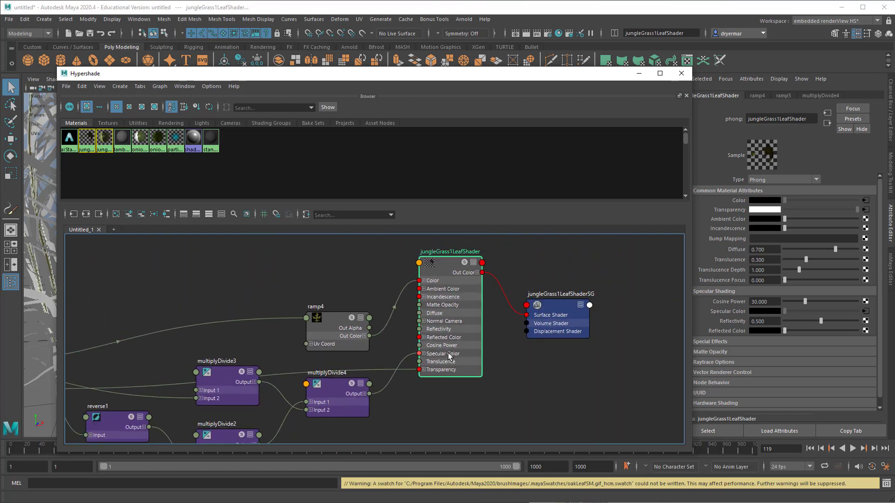
{"action": "middle_click_drag", "start_coordinate": [452, 355], "coordinate": [486, 382], "text": "alt"}
{"action": "left_click_drag", "start_coordinate": [372, 347], "coordinate": [328, 290]}
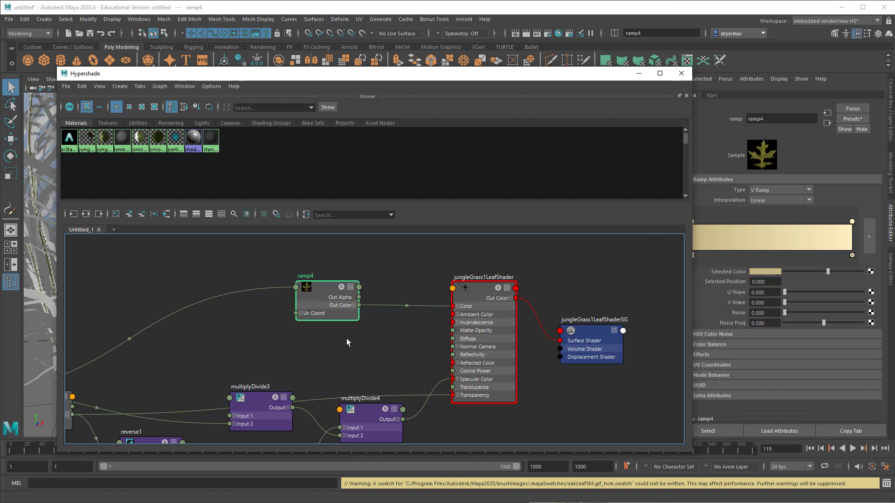
{"action": "scroll", "coordinate": [345, 344], "scroll_direction": "up", "scroll_amount": 4}
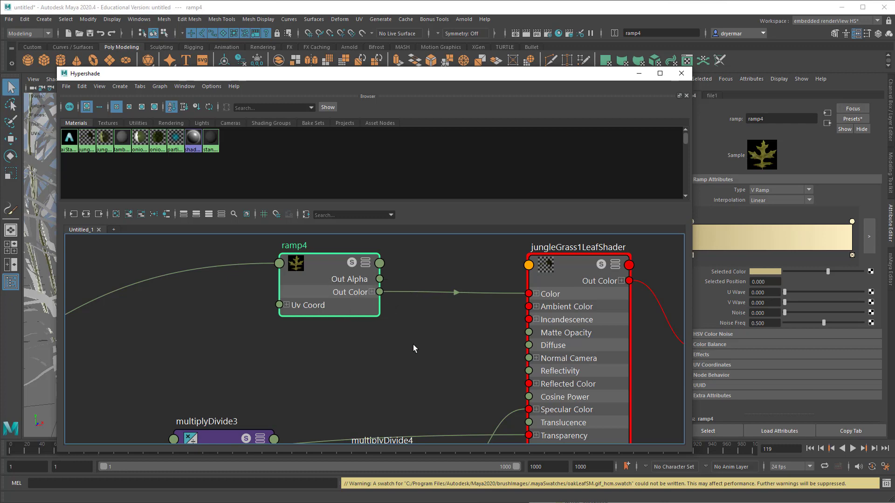
{"action": "right_click_drag", "start_coordinate": [446, 338], "coordinate": [296, 318], "text": "alt"}
{"action": "middle_click_drag", "start_coordinate": [391, 322], "coordinate": [328, 286], "text": "alt"}
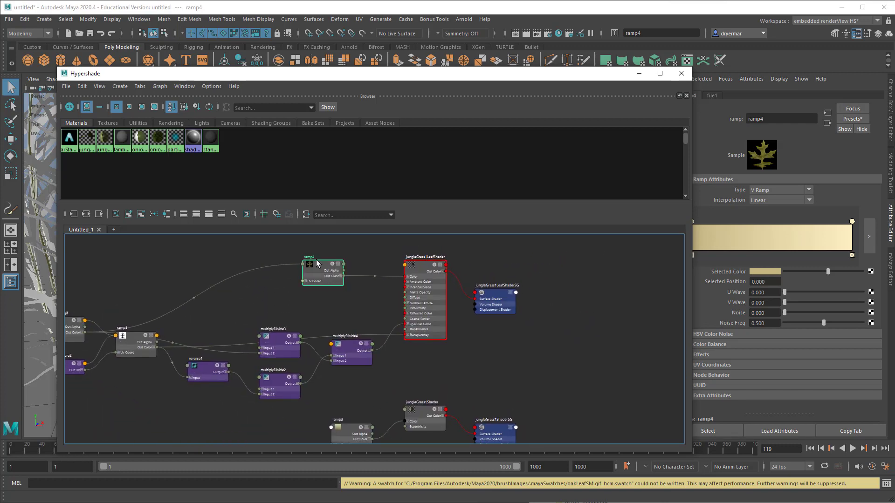
Step: Move the Hypershade off the plants and select the leaf and stem meshes to check which shader each one uses
{"action": "left_click_drag", "start_coordinate": [179, 82], "coordinate": [387, 56]}
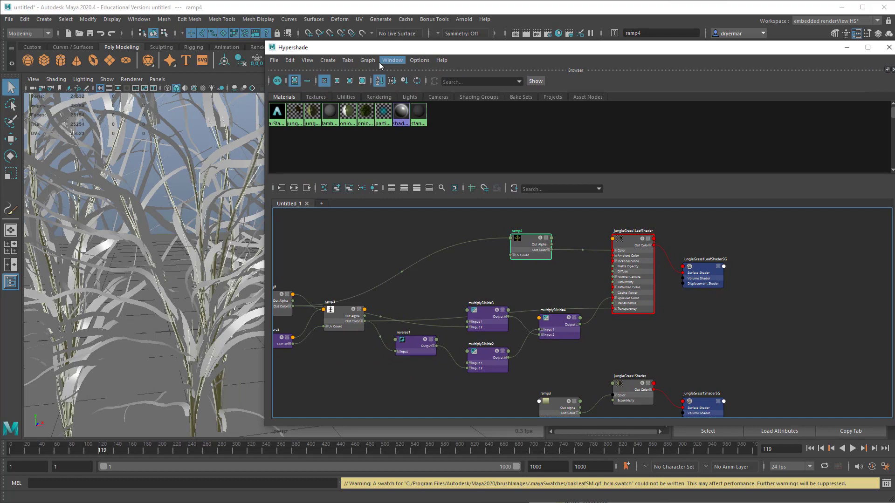
{"action": "left_click", "coordinate": [207, 201]}
{"action": "middle_click_drag", "start_coordinate": [211, 295], "coordinate": [188, 214], "text": "alt"}
{"action": "left_click", "coordinate": [171, 325]}
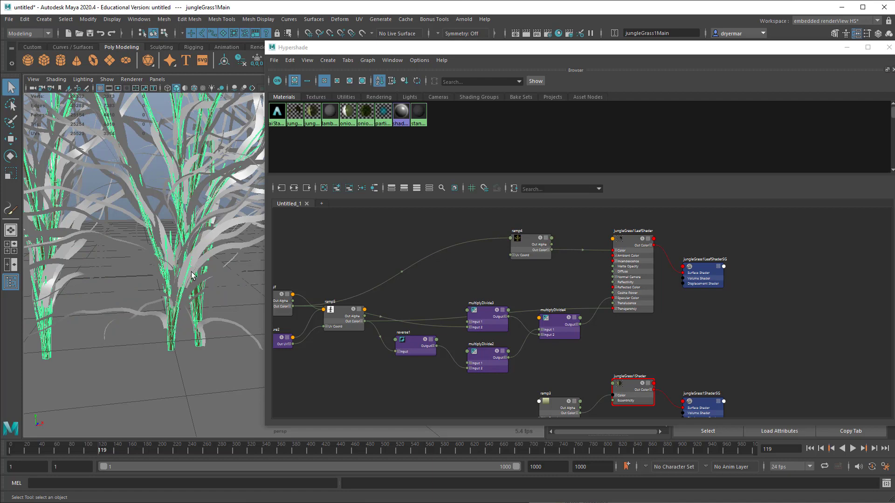
{"action": "left_click", "coordinate": [199, 260]}
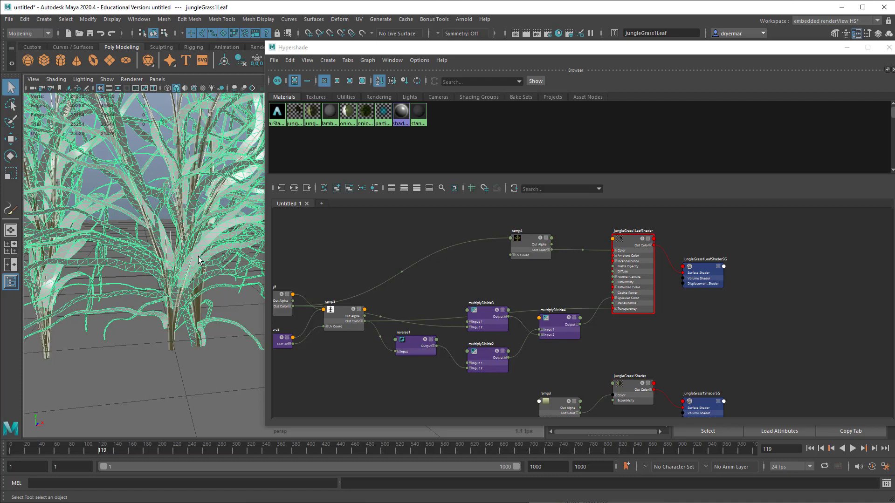
Step: Assign a new Arnold aiStandardSurface material to the jungle grass stem mesh
{"action": "left_click", "coordinate": [172, 334]}
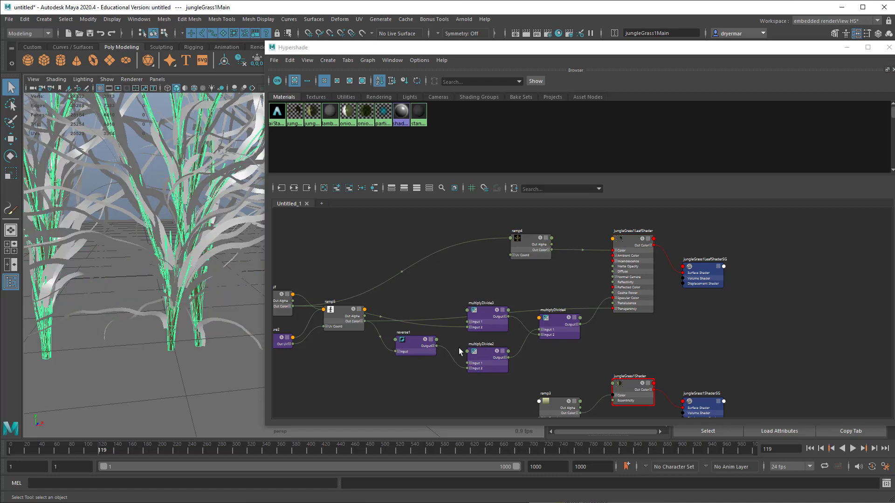
{"action": "middle_click_drag", "start_coordinate": [325, 260], "coordinate": [369, 264], "text": "alt"}
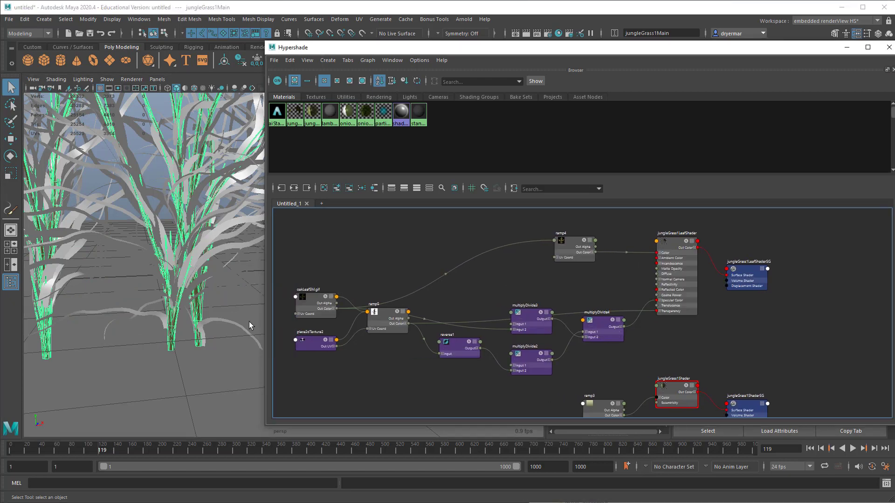
{"action": "right_click_drag", "start_coordinate": [174, 326], "coordinate": [158, 501]}
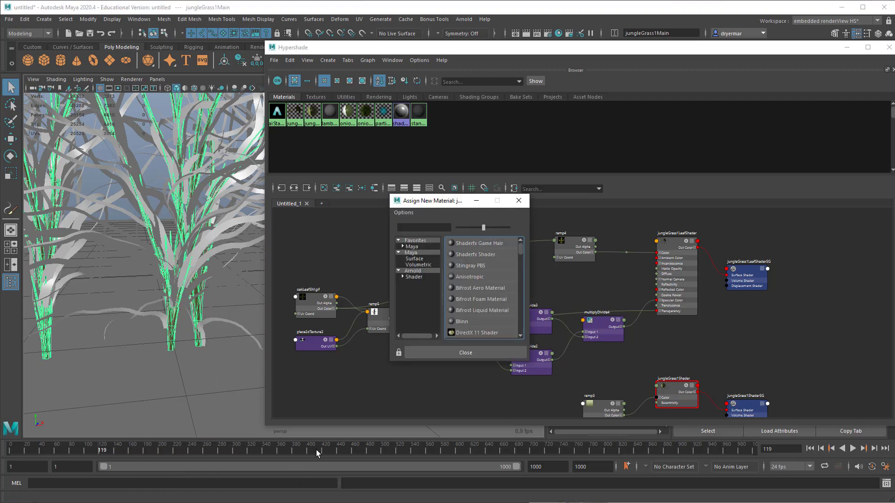
{"action": "left_click", "coordinate": [414, 277]}
{"action": "scroll", "coordinate": [485, 304], "scroll_direction": "down", "scroll_amount": 2}
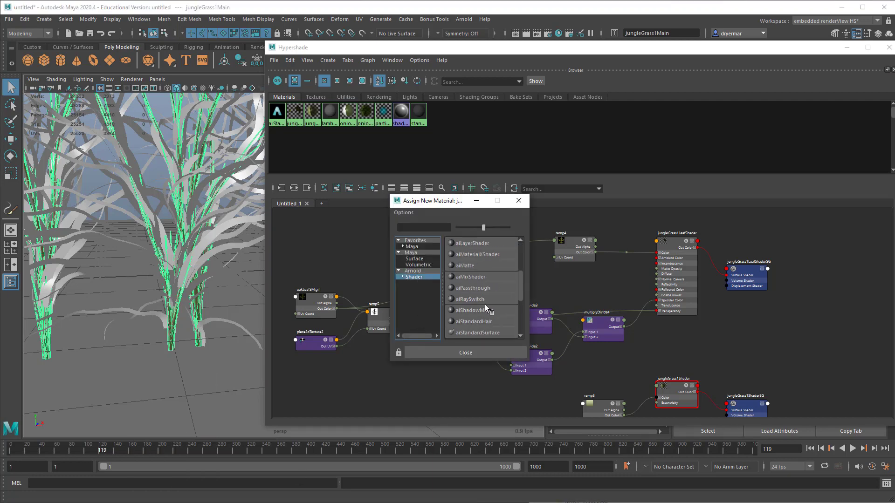
{"action": "left_click", "coordinate": [477, 299]}
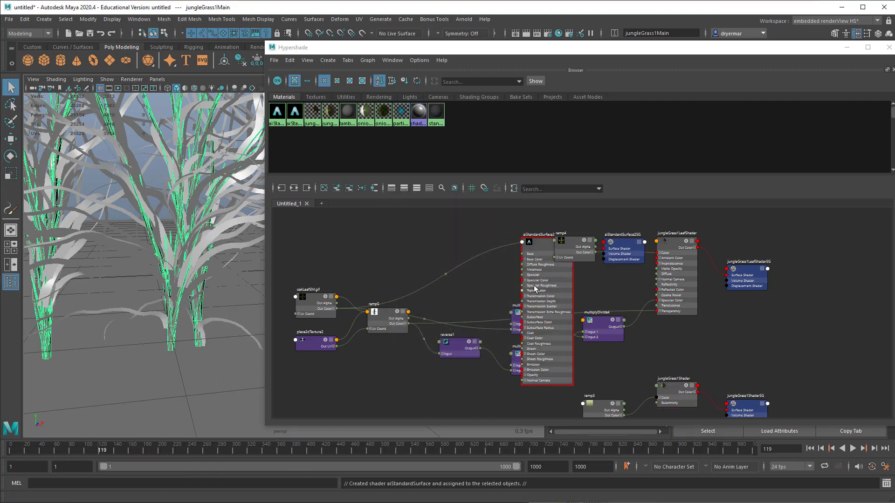
Step: Separate the new aiStandardSurface node from the overlapping ramp node and rename it stem
{"action": "left_click_drag", "start_coordinate": [538, 254], "coordinate": [455, 248]}
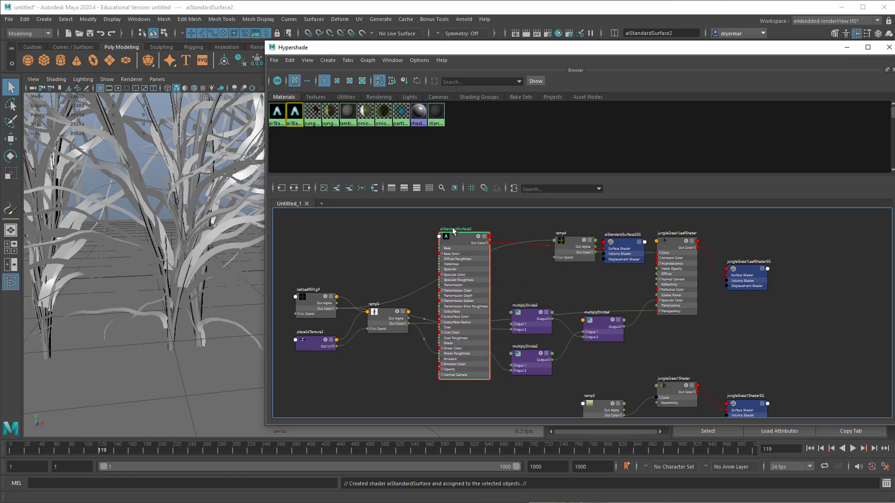
{"action": "double_click", "coordinate": [453, 229]}
{"action": "type", "text": "ste"}
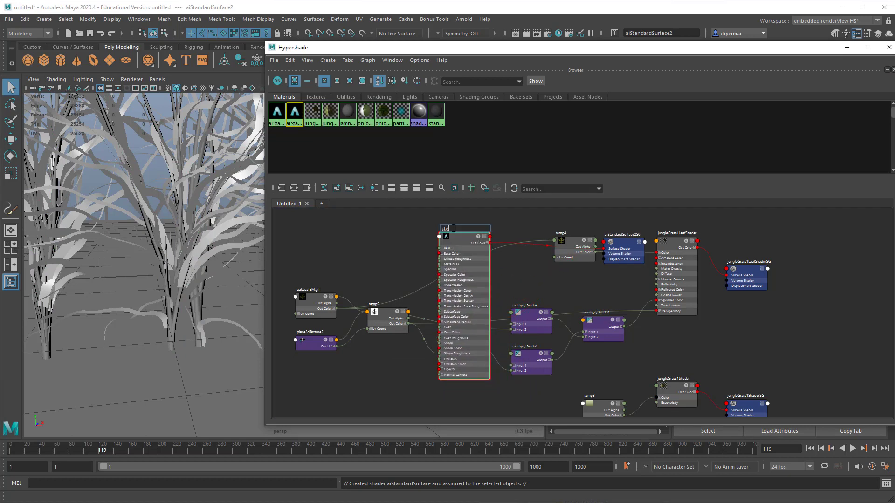
{"action": "type", "text": "m"}
{"action": "key", "text": "Return"}
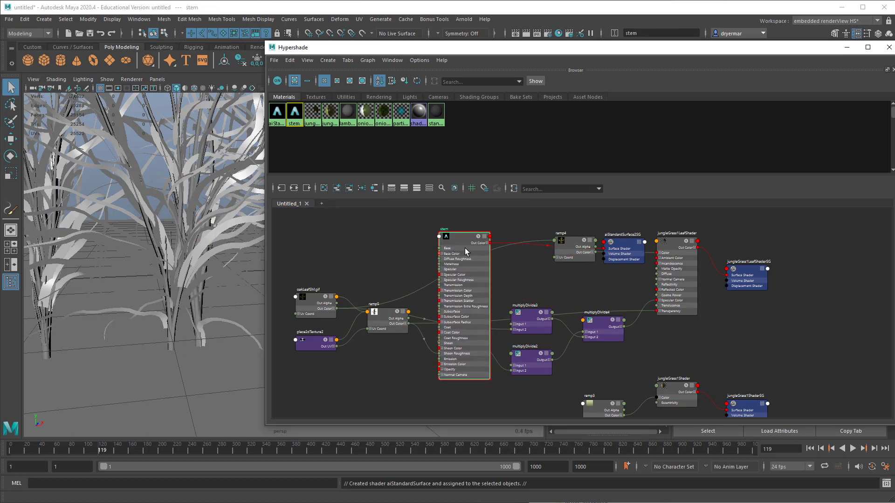
Step: Rearrange the graph, setting the stem material and its shading group apart, moving jungleGrass1Shader down, and placing ramp3 beside the stem material
{"action": "left_click_drag", "start_coordinate": [456, 241], "coordinate": [822, 239]}
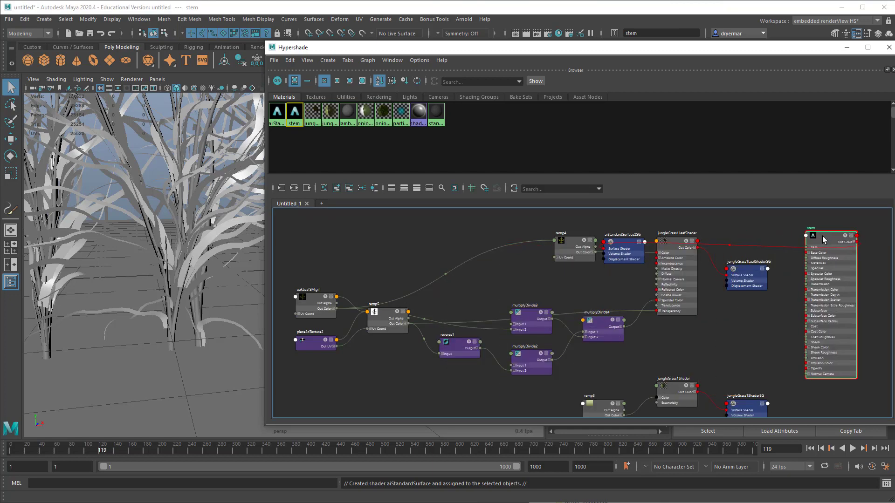
{"action": "left_click_drag", "start_coordinate": [622, 246], "coordinate": [814, 370]}
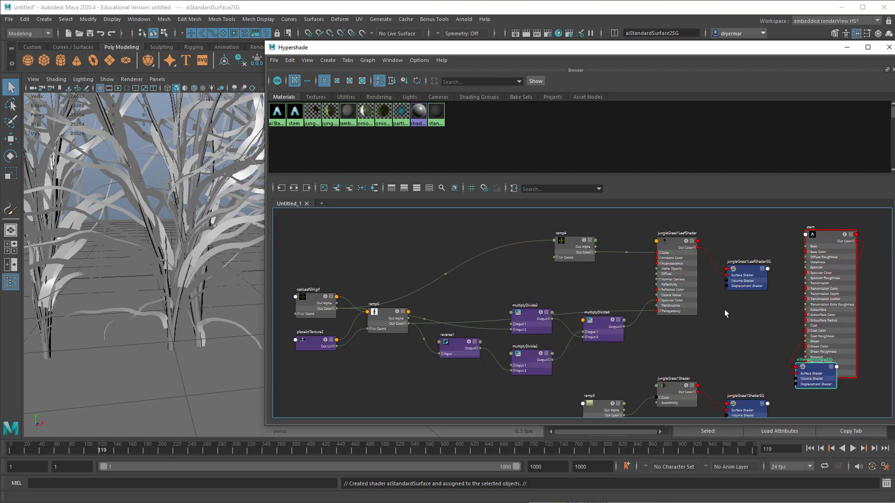
{"action": "middle_click_drag", "start_coordinate": [733, 346], "coordinate": [664, 288]}
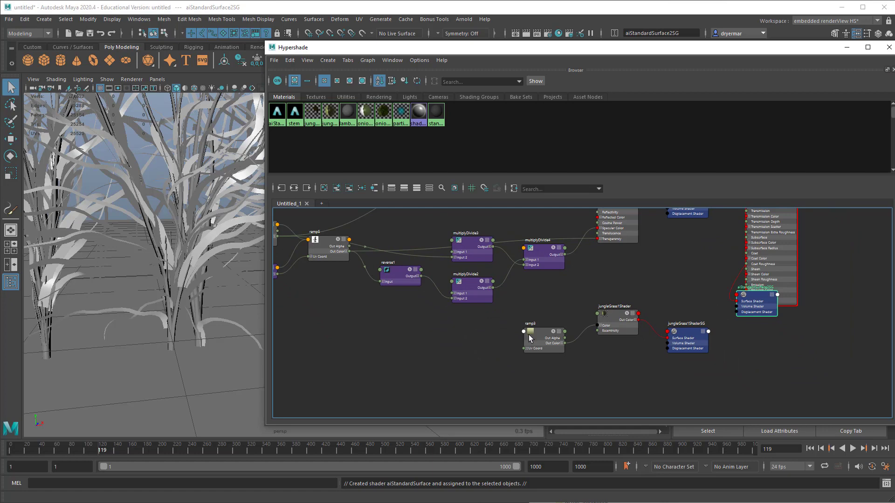
{"action": "left_click_drag", "start_coordinate": [623, 330], "coordinate": [625, 367]}
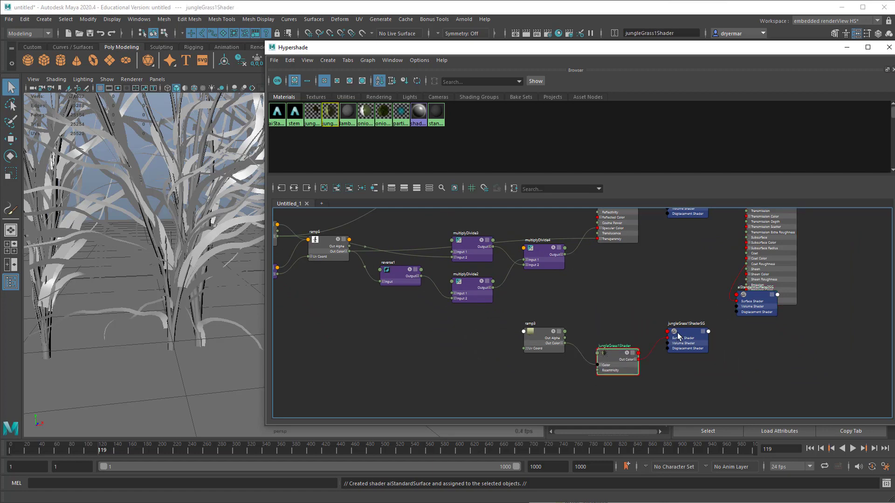
{"action": "middle_click_drag", "start_coordinate": [721, 274], "coordinate": [700, 352], "text": "alt"}
{"action": "left_click_drag", "start_coordinate": [530, 414], "coordinate": [667, 339]}
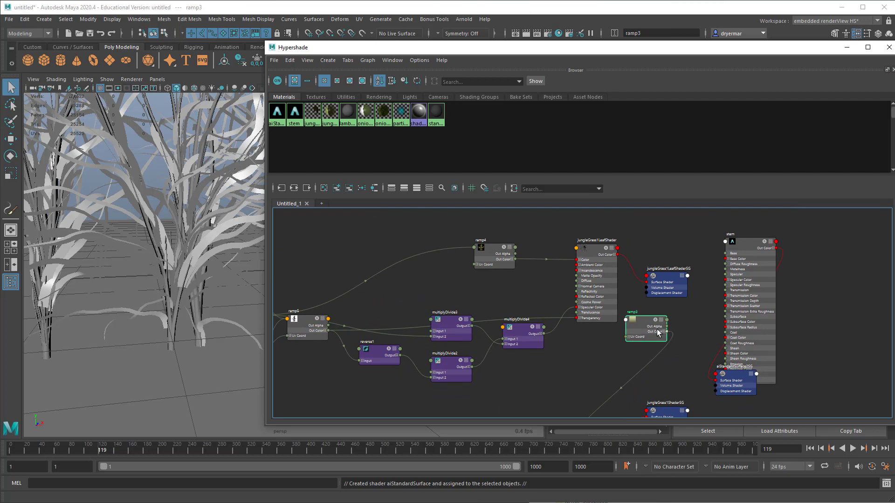
Step: Move jungleGrass1LeafShaderSG and ramp3 closer to their shaders and connect ramp3's Out Color to the stem material's Base Color
{"action": "scroll", "coordinate": [656, 329], "scroll_direction": "up", "scroll_amount": 5}
{"action": "left_click", "coordinate": [621, 299]}
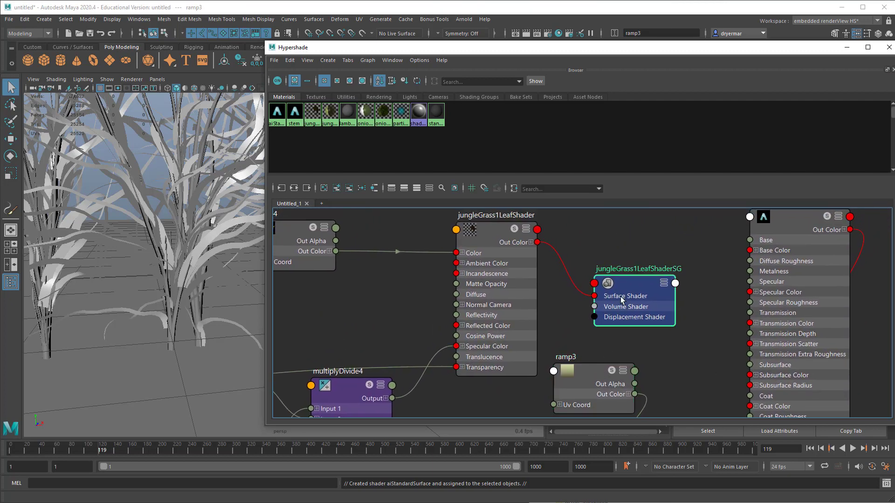
{"action": "left_click_drag", "start_coordinate": [622, 300], "coordinate": [594, 259]}
{"action": "left_click_drag", "start_coordinate": [599, 369], "coordinate": [657, 282]}
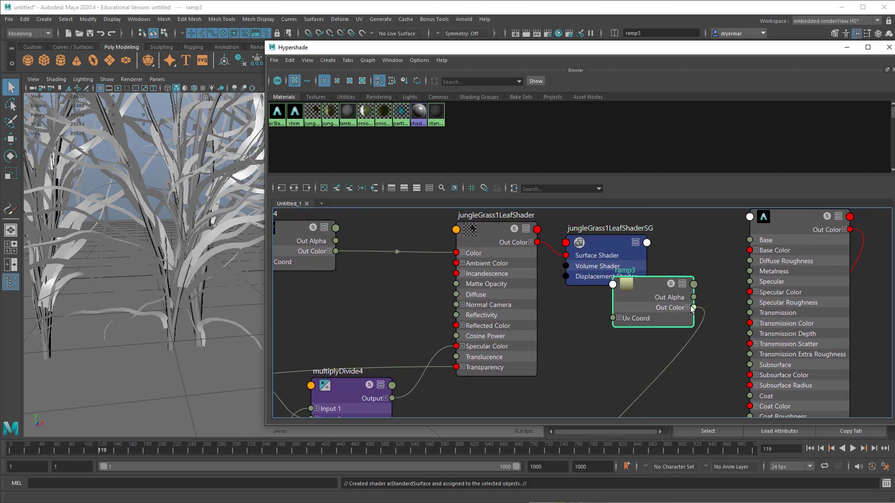
{"action": "left_click_drag", "start_coordinate": [692, 308], "coordinate": [750, 250]}
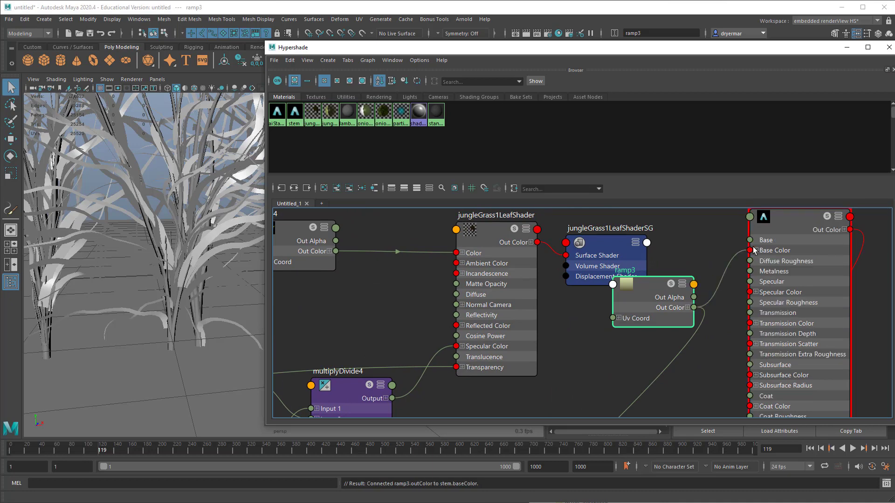
Step: Assign a new Arnold aiStandardSurface material to the jungle grass leaf mesh
{"action": "scroll", "coordinate": [585, 286], "scroll_direction": "down", "scroll_amount": 5}
{"action": "scroll", "coordinate": [651, 305], "scroll_direction": "up", "scroll_amount": 3}
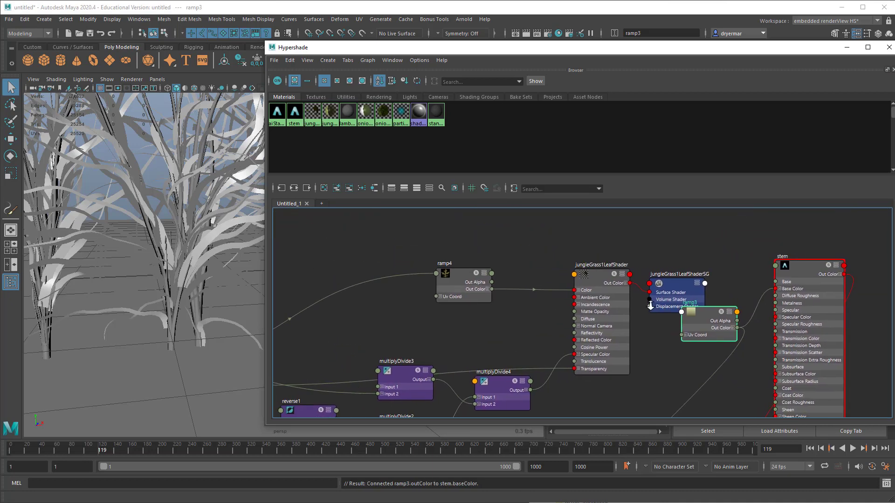
{"action": "scroll", "coordinate": [650, 305], "scroll_direction": "down", "scroll_amount": 3}
{"action": "left_click", "coordinate": [217, 228]}
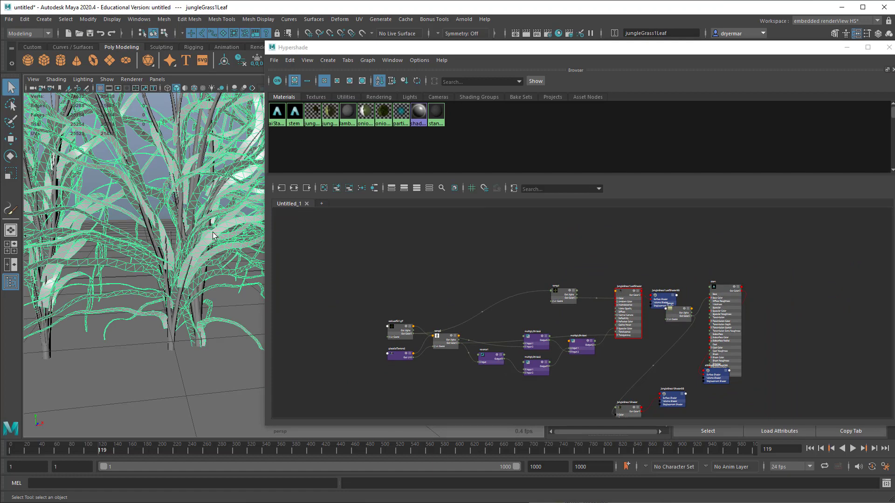
{"action": "right_click_drag", "start_coordinate": [178, 207], "coordinate": [193, 447]}
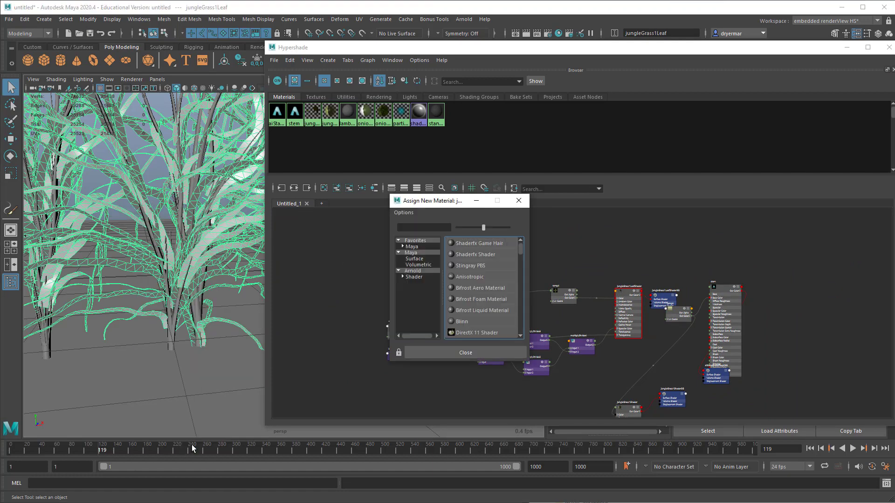
{"action": "left_click", "coordinate": [420, 278]}
{"action": "scroll", "coordinate": [482, 295], "scroll_direction": "down", "scroll_amount": 3}
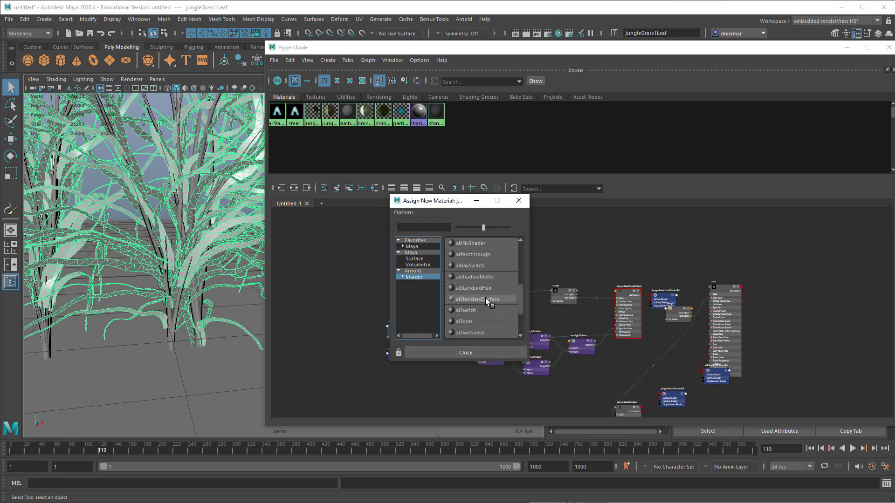
{"action": "left_click", "coordinate": [485, 298]}
Step: Separate the new aiStandardSurface material from its shading group in the graph and rename it leaf
{"action": "left_click_drag", "start_coordinate": [796, 297], "coordinate": [809, 268]}
{"action": "middle_click_drag", "start_coordinate": [809, 270], "coordinate": [759, 305], "text": "alt"}
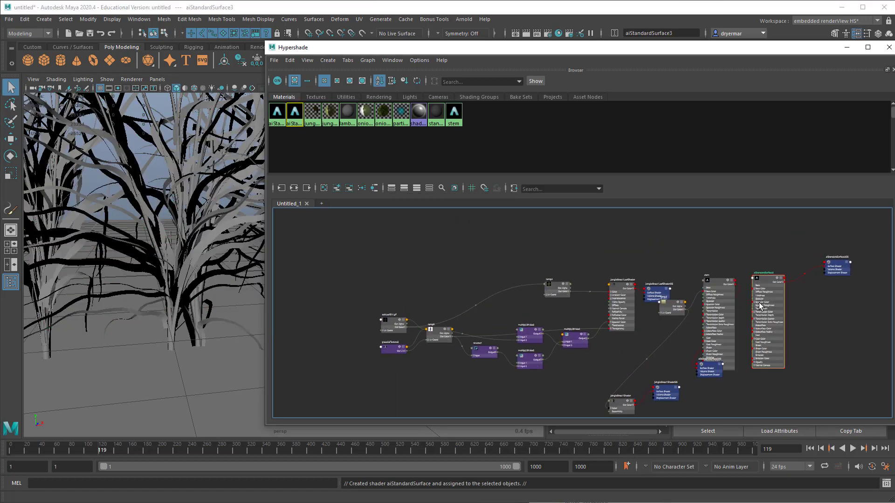
{"action": "double_click", "coordinate": [765, 276]}
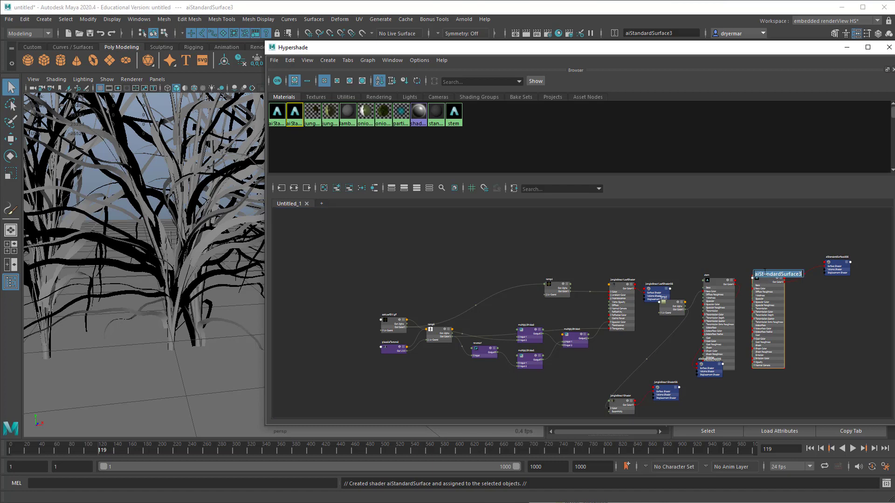
{"action": "type", "text": "leaf"}
{"action": "key", "text": "Return"}
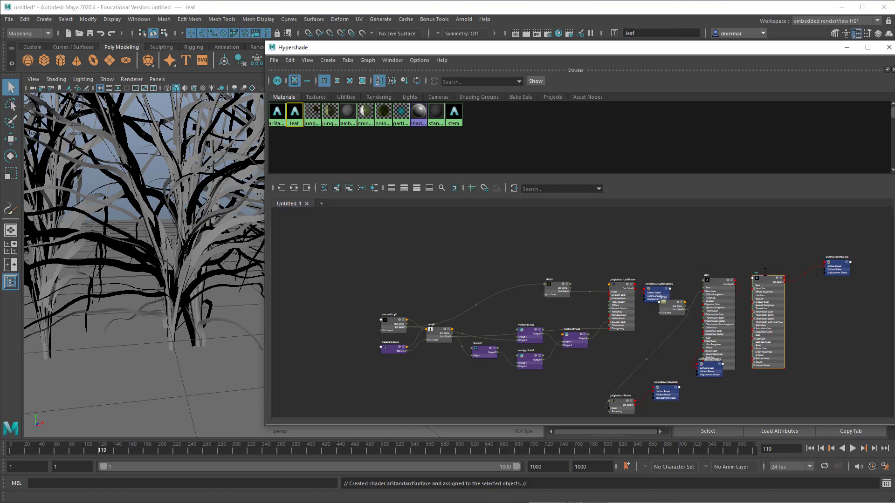
Step: Move ramp4 above jungleGrass1LeafShaderSG and connect its Out Color to the leaf material's Base Color
{"action": "scroll", "coordinate": [652, 290], "scroll_direction": "up", "scroll_amount": 5}
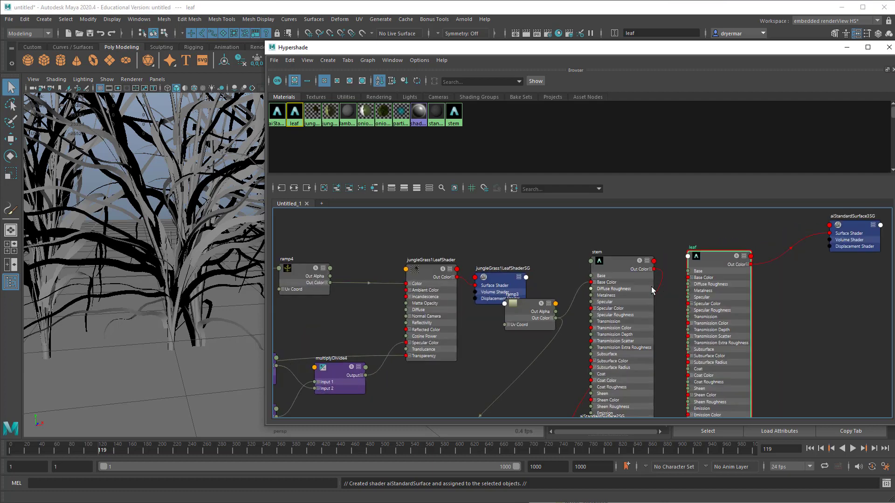
{"action": "middle_click_drag", "start_coordinate": [426, 318], "coordinate": [479, 322], "text": "alt"}
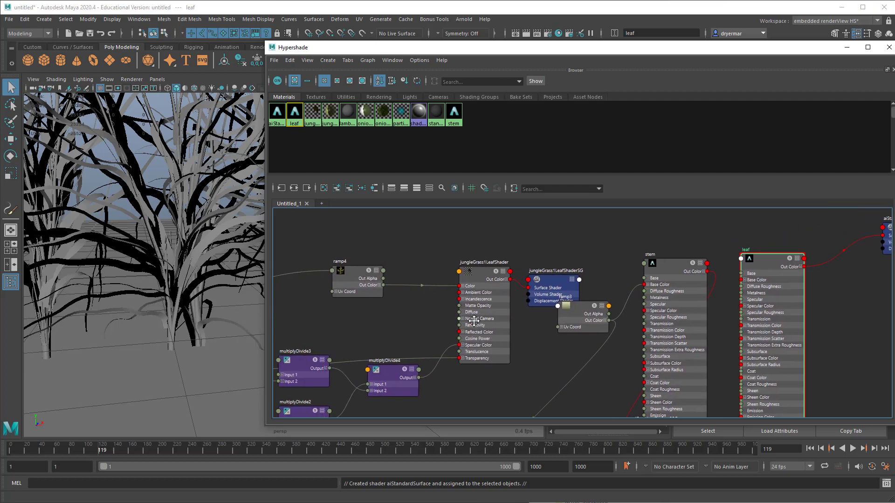
{"action": "left_click_drag", "start_coordinate": [357, 287], "coordinate": [576, 236]}
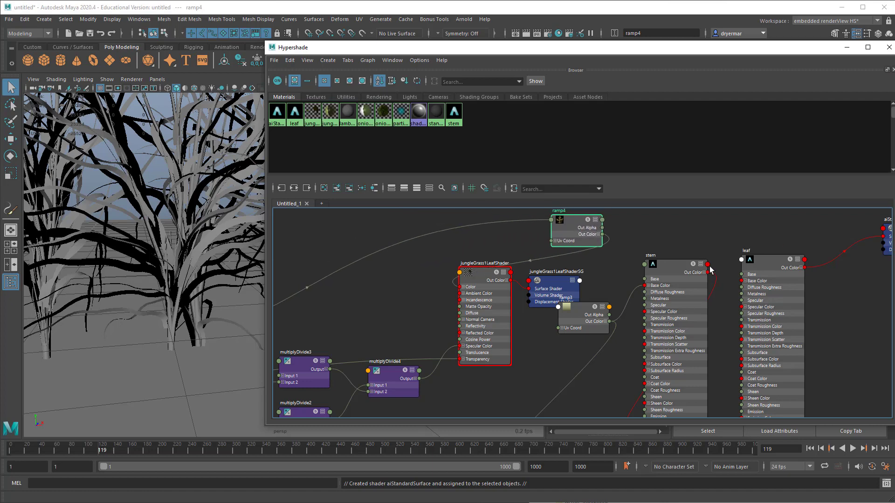
{"action": "left_click_drag", "start_coordinate": [764, 277], "coordinate": [739, 262]}
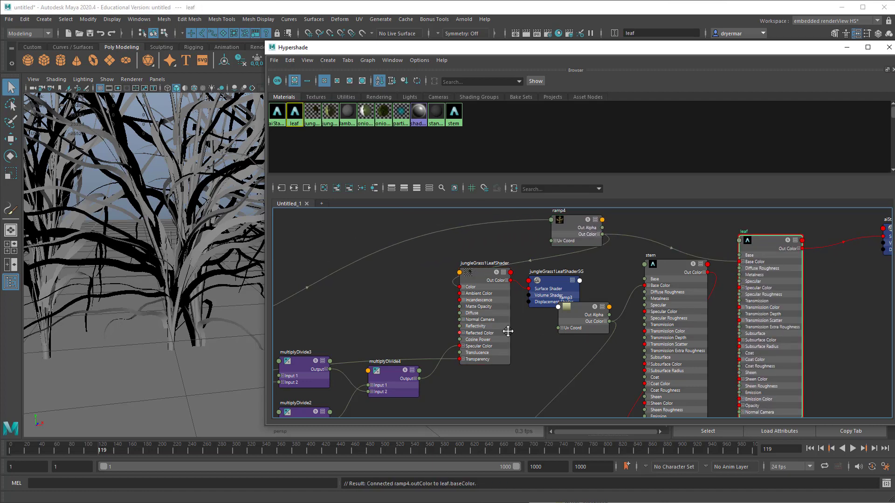
Step: Trace the old leaf shader's inputs, repositioning the oakLeafSM.gif, multiplyDivide2 and multiplyDivide4 nodes so their connections are readable
{"action": "middle_click_drag", "start_coordinate": [508, 332], "coordinate": [652, 279], "text": "alt"}
{"action": "right_click_drag", "start_coordinate": [629, 299], "coordinate": [541, 303], "text": "alt"}
{"action": "right_click_drag", "start_coordinate": [403, 315], "coordinate": [518, 305], "text": "alt"}
{"action": "middle_click_drag", "start_coordinate": [519, 306], "coordinate": [773, 299], "text": "alt"}
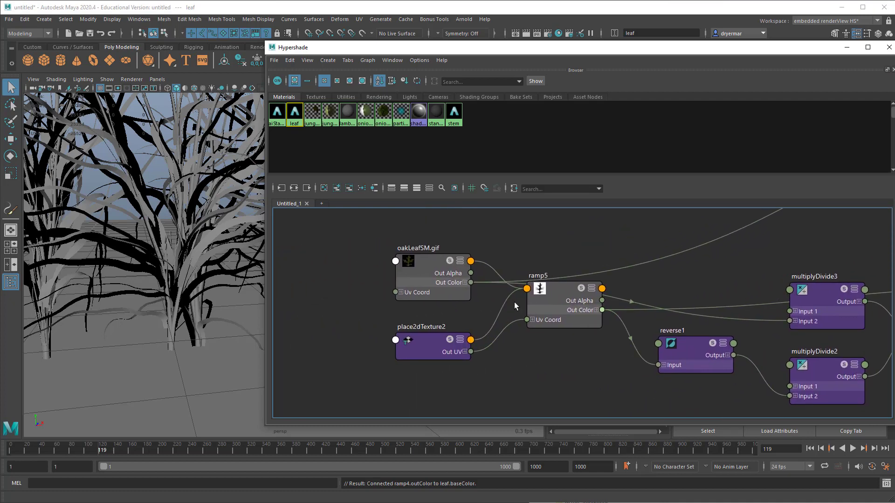
{"action": "left_click_drag", "start_coordinate": [417, 275], "coordinate": [459, 233]}
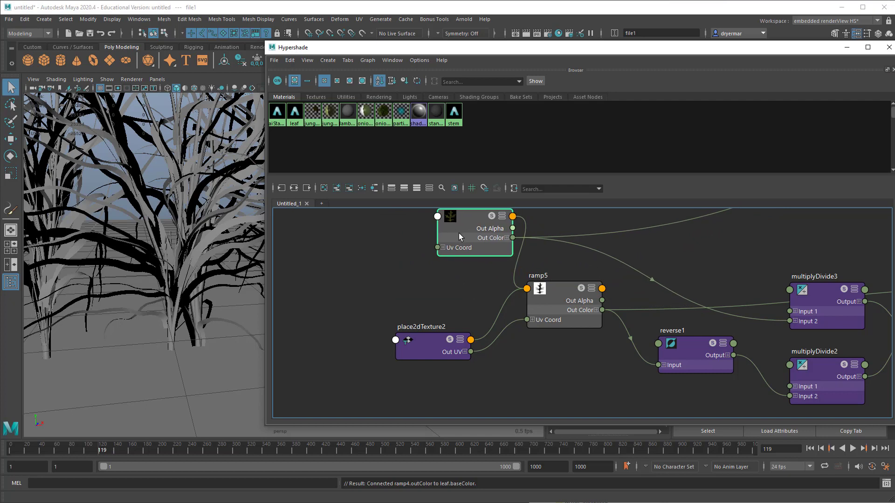
{"action": "middle_click_drag", "start_coordinate": [591, 275], "coordinate": [365, 271], "text": "alt"}
{"action": "left_click_drag", "start_coordinate": [477, 284], "coordinate": [469, 262]}
{"action": "left_click_drag", "start_coordinate": [486, 351], "coordinate": [474, 326]}
{"action": "middle_click_drag", "start_coordinate": [521, 319], "coordinate": [425, 333], "text": "alt"}
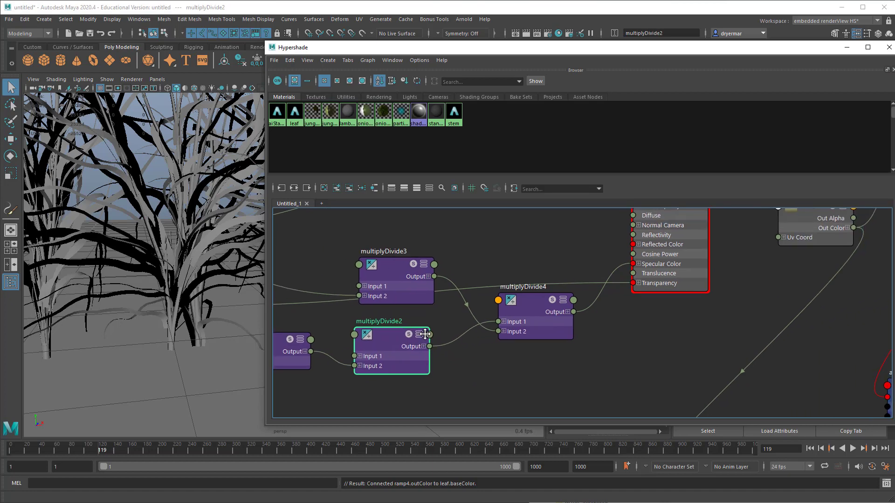
{"action": "left_click", "coordinate": [536, 332]}
{"action": "left_click_drag", "start_coordinate": [535, 332], "coordinate": [518, 339]}
Step: Connect the multiplyDivide4 output to the leaf material's Specular Color
{"action": "middle_click_drag", "start_coordinate": [579, 334], "coordinate": [473, 363], "text": "alt"}
{"action": "right_click_drag", "start_coordinate": [678, 356], "coordinate": [561, 333], "text": "alt"}
{"action": "middle_click_drag", "start_coordinate": [583, 330], "coordinate": [436, 322], "text": "alt"}
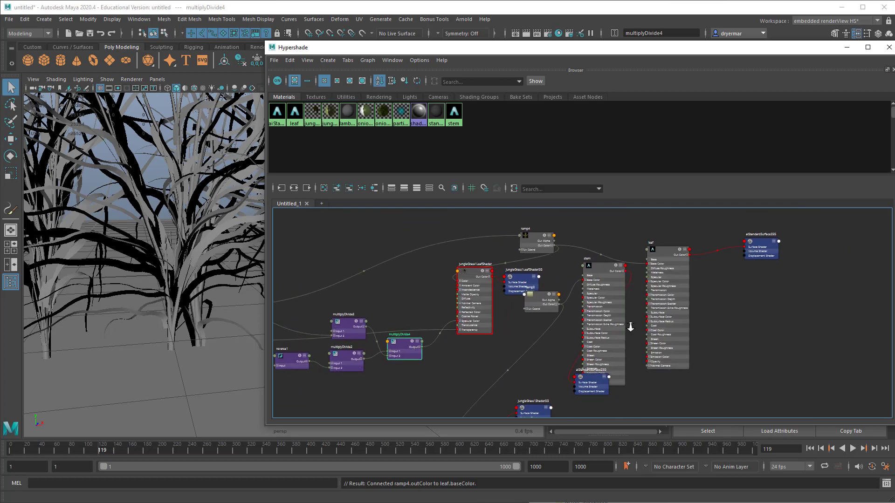
{"action": "right_click_drag", "start_coordinate": [630, 327], "coordinate": [688, 322], "text": "alt"}
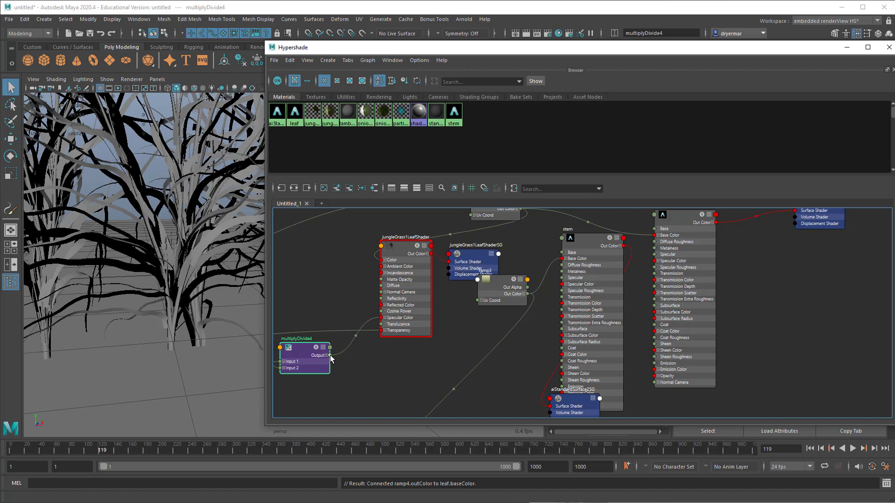
{"action": "left_click_drag", "start_coordinate": [330, 358], "coordinate": [652, 262]}
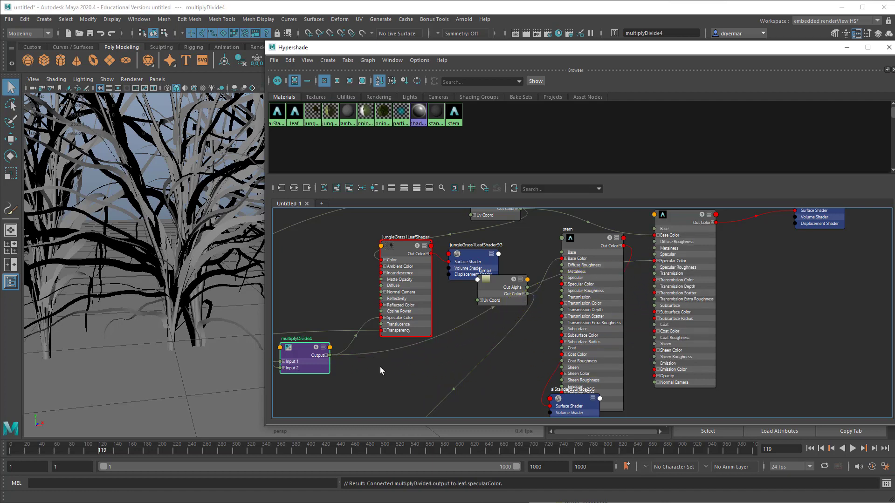
Step: Trace the old leaf shader's Transparency input back to ramp5 and place that ramp directly below multiplyDivide4
{"action": "middle_click_drag", "start_coordinate": [381, 371], "coordinate": [569, 339], "text": "alt"}
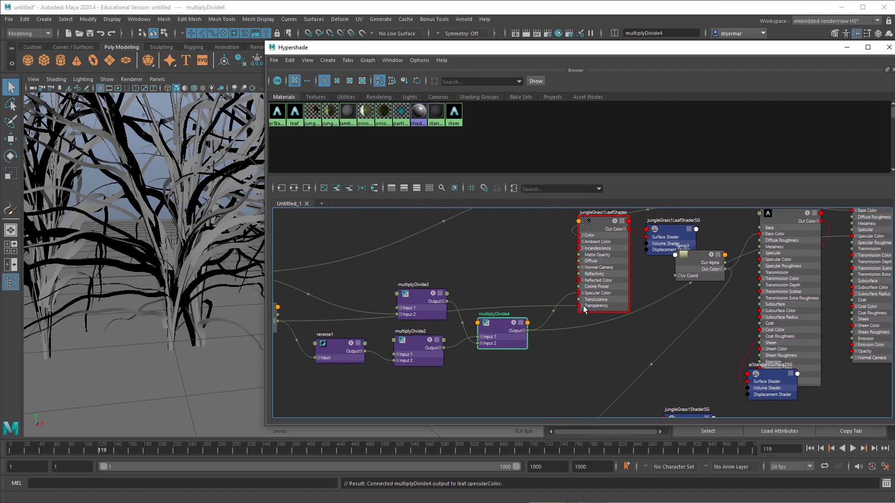
{"action": "middle_click_drag", "start_coordinate": [418, 332], "coordinate": [521, 337], "text": "alt"}
{"action": "left_click_drag", "start_coordinate": [353, 332], "coordinate": [597, 404]}
{"action": "middle_click_drag", "start_coordinate": [587, 382], "coordinate": [544, 330], "text": "alt"}
{"action": "mouse_move", "coordinate": [544, 330]}
{"action": "right_mouse_down", "text": "alt"}
{"action": "mouse_move", "coordinate": [700, 355]}
{"action": "mouse_move", "coordinate": [536, 338]}
{"action": "right_mouse_up", "text": "alt"}
{"action": "middle_click_drag", "start_coordinate": [535, 338], "coordinate": [327, 342], "text": "alt"}
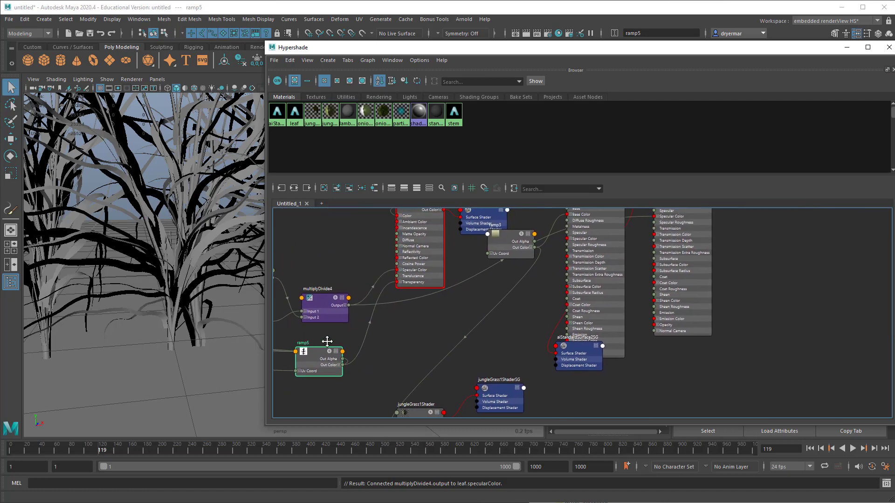
Step: Move the leaf material next to ramp5 and connect the ramp's Out Color to the material's Opacity
{"action": "right_click_drag", "start_coordinate": [699, 349], "coordinate": [645, 342], "text": "alt"}
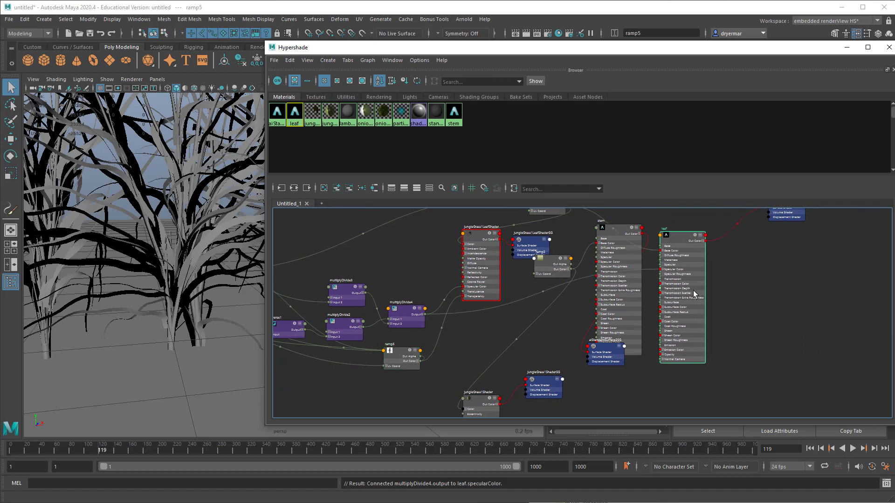
{"action": "left_click_drag", "start_coordinate": [692, 293], "coordinate": [483, 315]}
{"action": "right_click_drag", "start_coordinate": [482, 316], "coordinate": [549, 365], "text": "alt"}
{"action": "left_click_drag", "start_coordinate": [409, 378], "coordinate": [499, 388]}
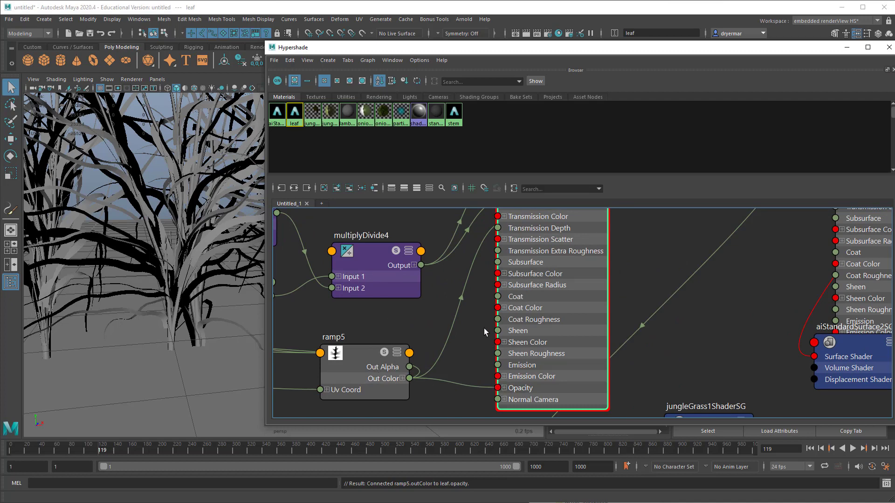
Step: Minimize the Hypershade, frame the plants, and test-render them in the Arnold RenderView before closing it
{"action": "left_click", "coordinate": [849, 48]}
{"action": "right_click_drag", "start_coordinate": [511, 234], "coordinate": [340, 210], "text": "alt"}
{"action": "middle_click_drag", "start_coordinate": [339, 209], "coordinate": [382, 287], "text": "alt"}
{"action": "left_click", "coordinate": [463, 19]}
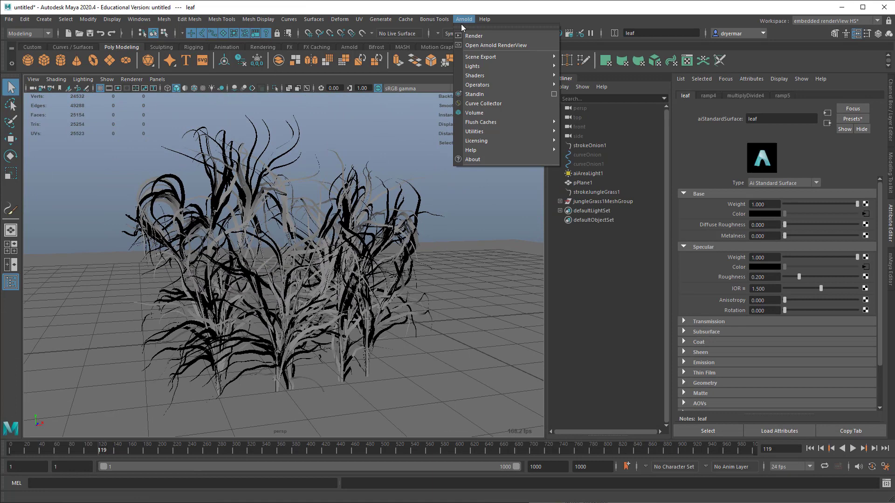
{"action": "left_click", "coordinate": [483, 45]}
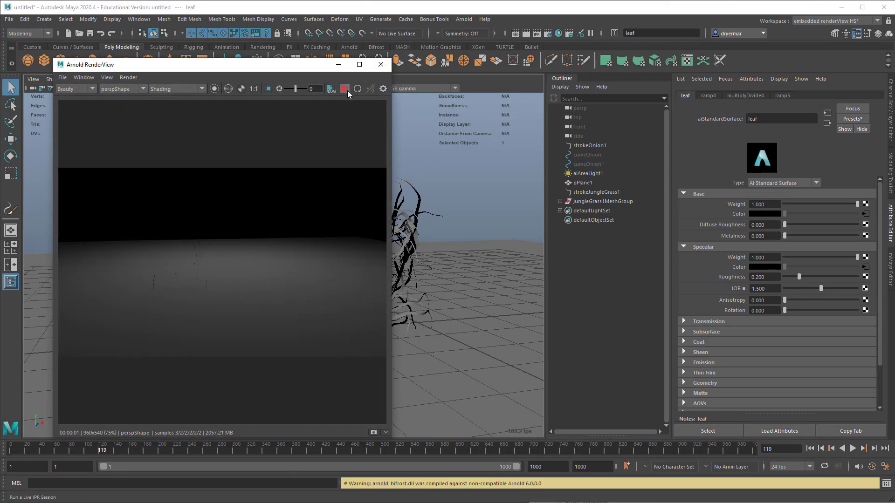
{"action": "left_click", "coordinate": [345, 89]}
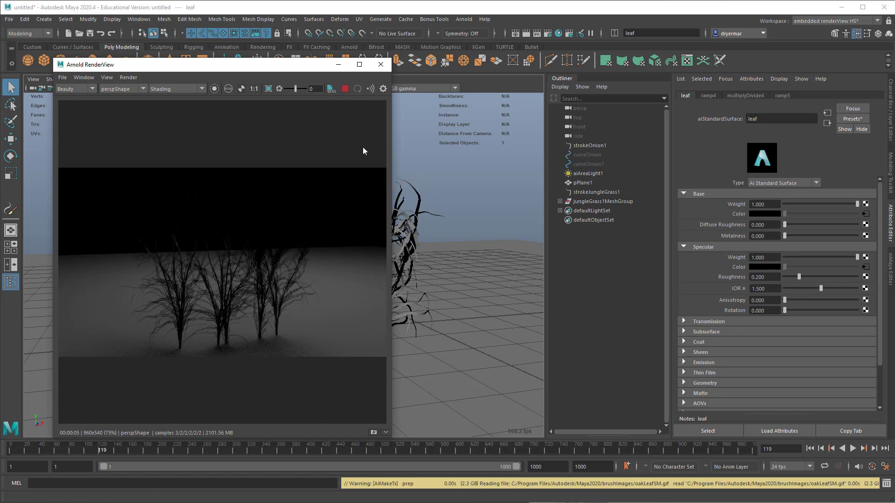
{"action": "left_click", "coordinate": [381, 64]}
Step: Reopen the Hypershade, place ramp5 below and ahead of reverse1, and reposition the oakLeafSM.gif texture node
{"action": "left_click_drag", "start_coordinate": [321, 263], "coordinate": [291, 256], "text": "alt"}
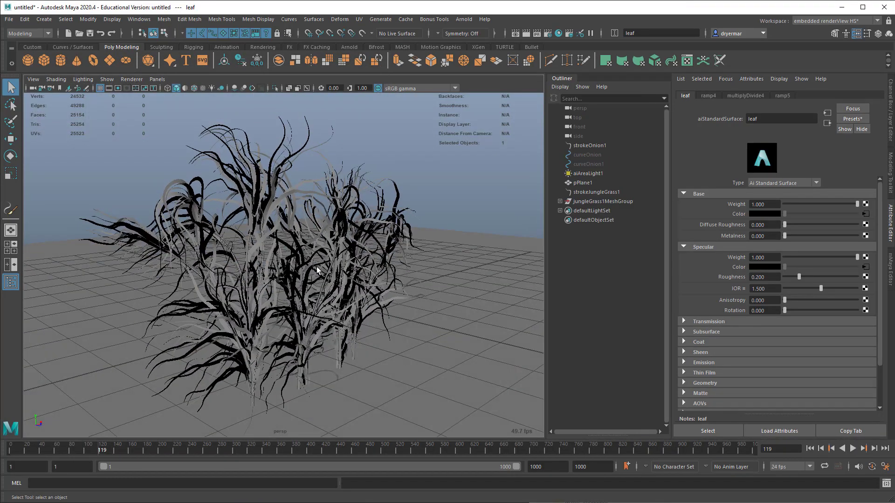
{"action": "scroll", "coordinate": [292, 255], "scroll_direction": "down", "scroll_amount": 3}
{"action": "left_click", "coordinate": [557, 33]}
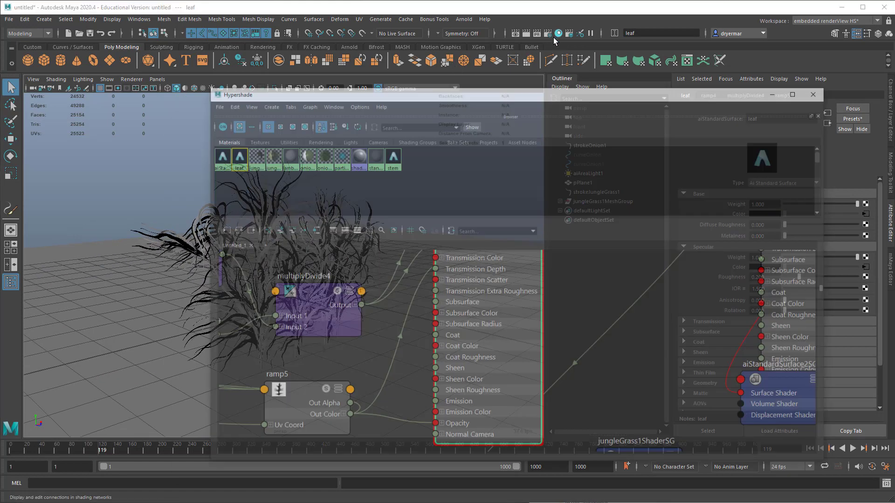
{"action": "right_click_drag", "start_coordinate": [457, 320], "coordinate": [463, 331], "text": "alt"}
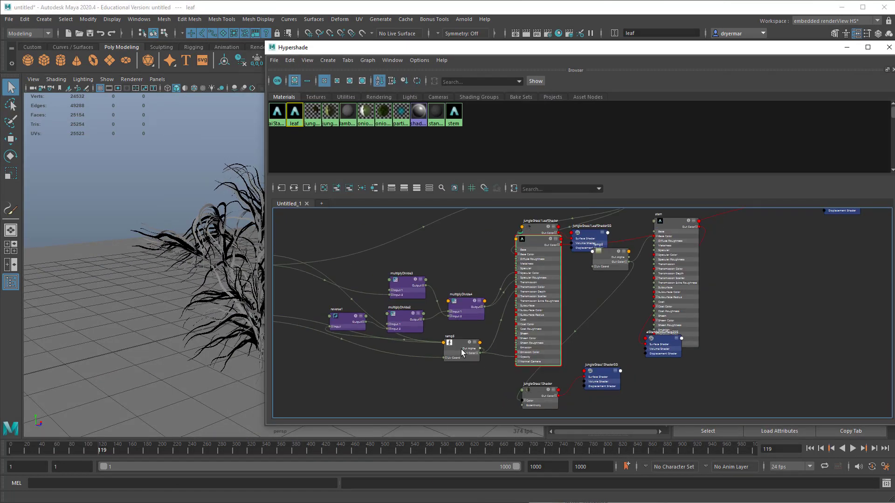
{"action": "middle_click_drag", "start_coordinate": [412, 348], "coordinate": [494, 345], "text": "alt"}
{"action": "left_click_drag", "start_coordinate": [642, 353], "coordinate": [485, 360]}
{"action": "left_click_drag", "start_coordinate": [420, 272], "coordinate": [359, 274]}
{"action": "scroll", "coordinate": [360, 276], "scroll_direction": "up", "scroll_amount": 6}
{"action": "middle_click_drag", "start_coordinate": [342, 256], "coordinate": [434, 280], "text": "alt"}
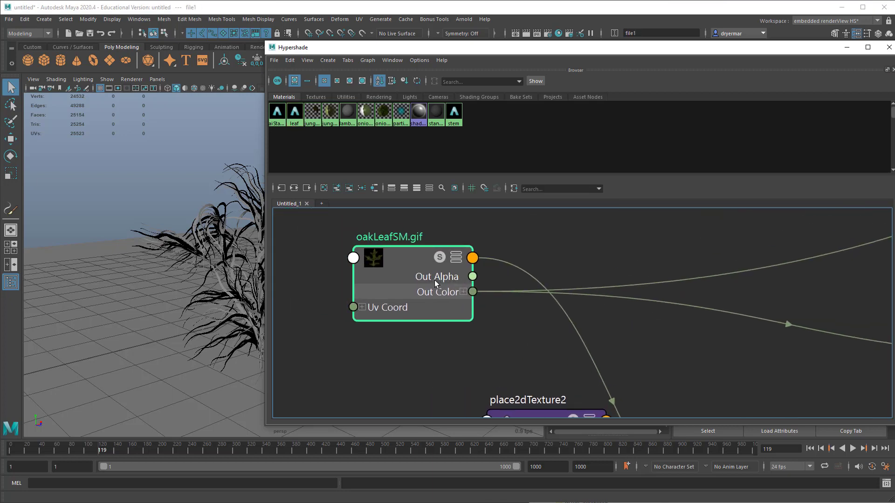
Step: Move ramp3 off jungleGrass1LeafShaderSG and select its connection to the stem material's Base Color
{"action": "scroll", "coordinate": [612, 342], "scroll_direction": "down", "scroll_amount": 5}
{"action": "middle_click_drag", "start_coordinate": [532, 298], "coordinate": [319, 245], "text": "alt"}
{"action": "middle_click_drag", "start_coordinate": [406, 259], "coordinate": [303, 276], "text": "alt"}
{"action": "middle_click_drag", "start_coordinate": [364, 277], "coordinate": [340, 287], "text": "alt"}
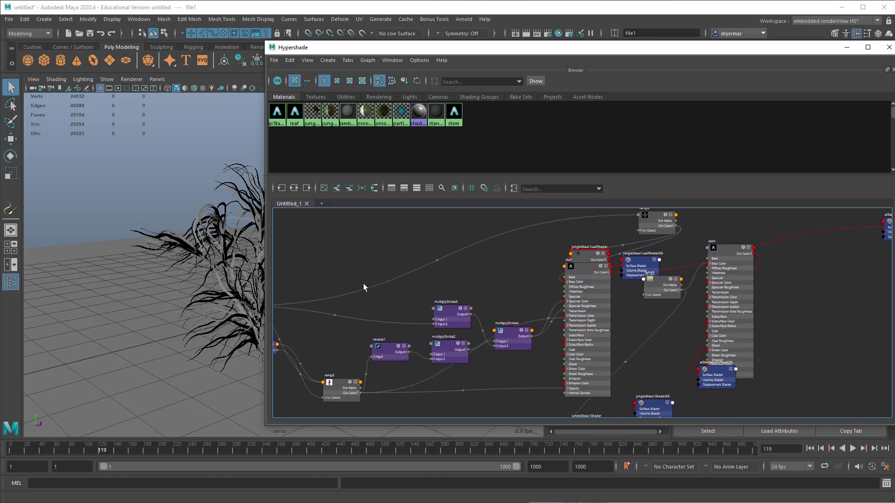
{"action": "middle_click_drag", "start_coordinate": [485, 285], "coordinate": [421, 288], "text": "alt"}
{"action": "middle_click_drag", "start_coordinate": [564, 311], "coordinate": [538, 271], "text": "alt"}
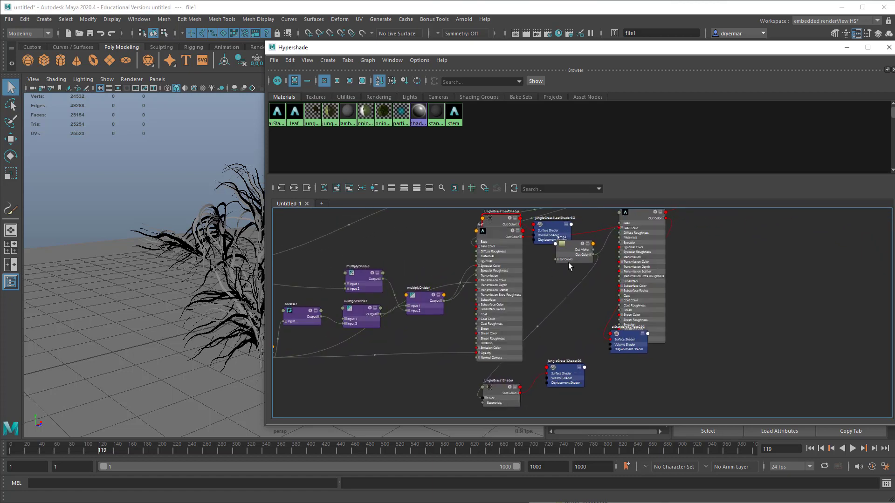
{"action": "left_click_drag", "start_coordinate": [583, 249], "coordinate": [533, 313]}
{"action": "left_click_drag", "start_coordinate": [586, 284], "coordinate": [589, 286]}
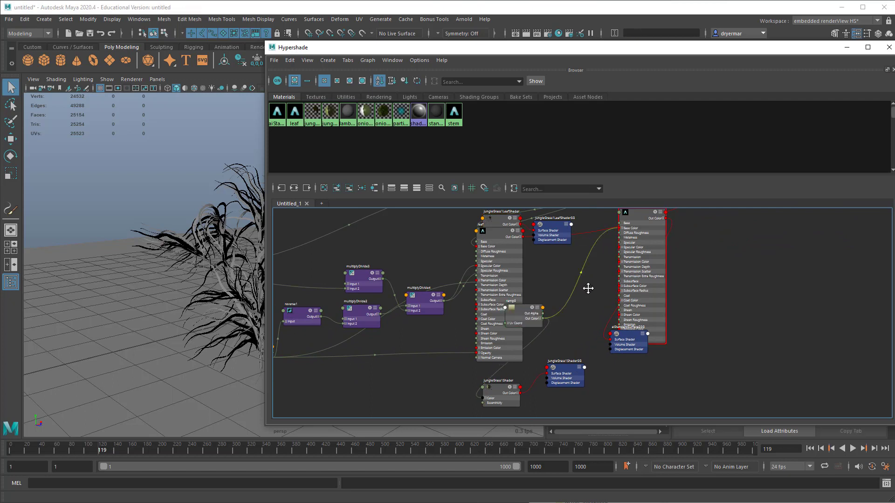
{"action": "middle_click_drag", "start_coordinate": [589, 286], "coordinate": [590, 349], "text": "alt"}
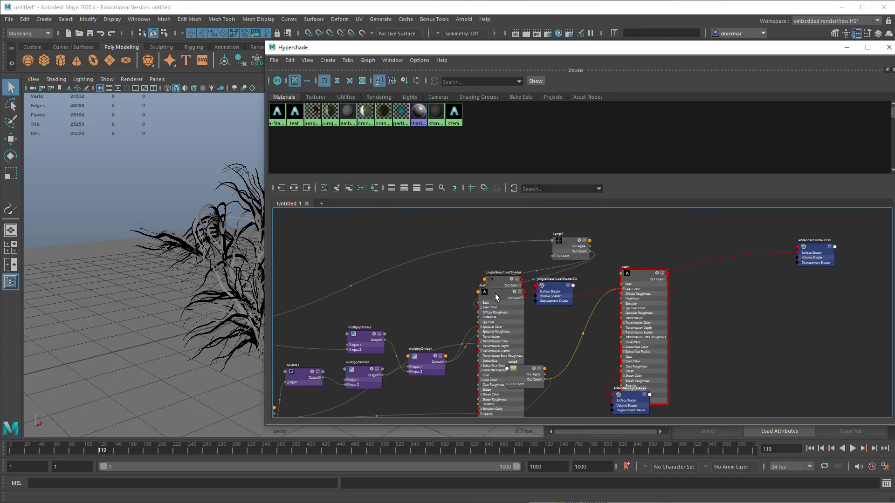
Step: Move the leaf material beside the multiplyDivide nodes and disconnect ramp5's Out Color from its Opacity
{"action": "left_click_drag", "start_coordinate": [496, 296], "coordinate": [432, 274]}
{"action": "middle_click_drag", "start_coordinate": [431, 275], "coordinate": [519, 253], "text": "alt"}
{"action": "right_click_drag", "start_coordinate": [519, 254], "coordinate": [589, 260], "text": "alt"}
{"action": "middle_click_drag", "start_coordinate": [554, 250], "coordinate": [548, 272], "text": "alt"}
{"action": "right_click_drag", "start_coordinate": [550, 274], "coordinate": [509, 307], "text": "alt"}
{"action": "middle_click_drag", "start_coordinate": [509, 310], "coordinate": [577, 286], "text": "alt"}
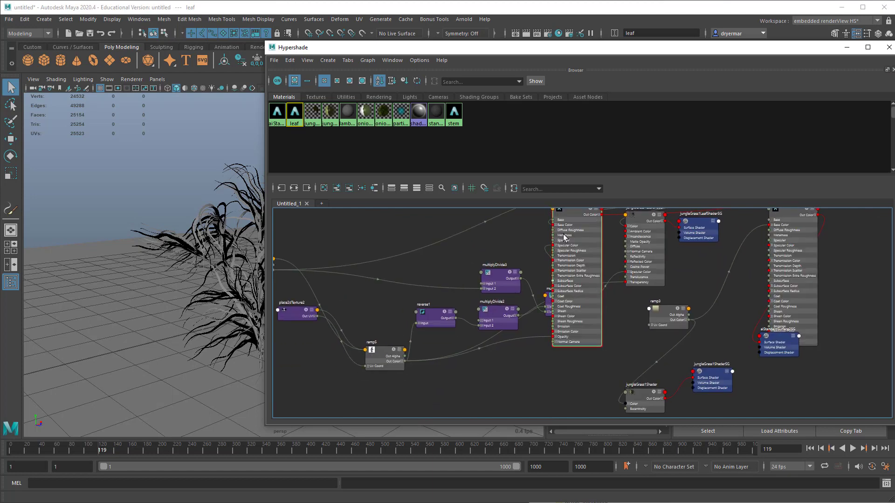
{"action": "left_click_drag", "start_coordinate": [577, 220], "coordinate": [523, 278]}
{"action": "left_click", "coordinate": [485, 394]}
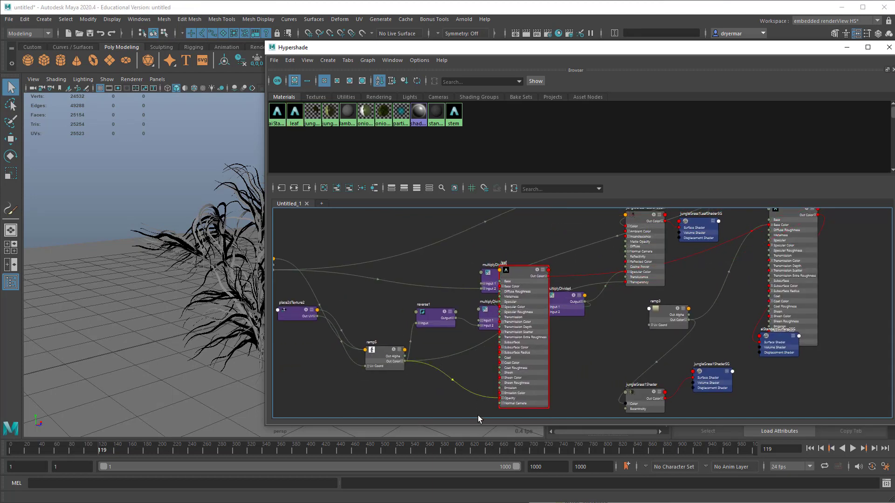
{"action": "key", "text": "Delete"}
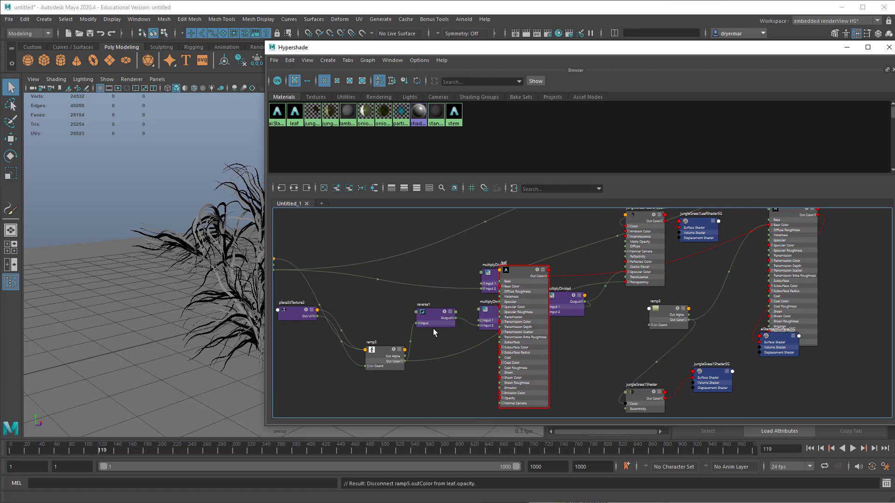
Step: Disconnect the oakLeafSM.gif texture from multiplyDivide3's Input 2 and show the leaf material's attributes beside the Hypershade
{"action": "middle_click_drag", "start_coordinate": [435, 327], "coordinate": [476, 327], "text": "alt"}
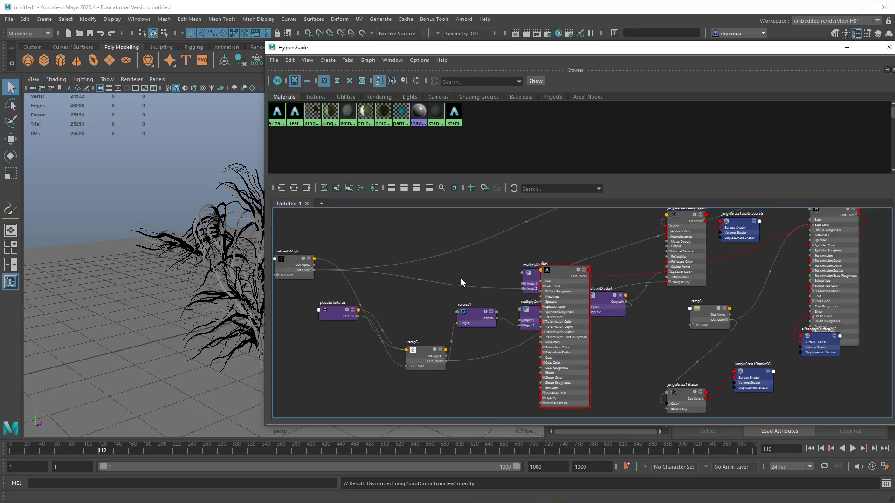
{"action": "key", "text": "Delete"}
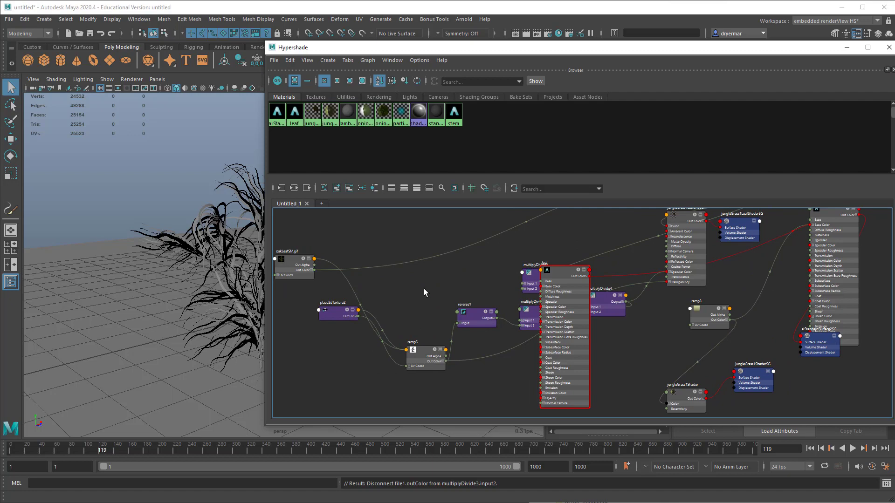
{"action": "double_click", "coordinate": [567, 275]}
{"action": "left_click_drag", "start_coordinate": [694, 49], "coordinate": [463, 48]}
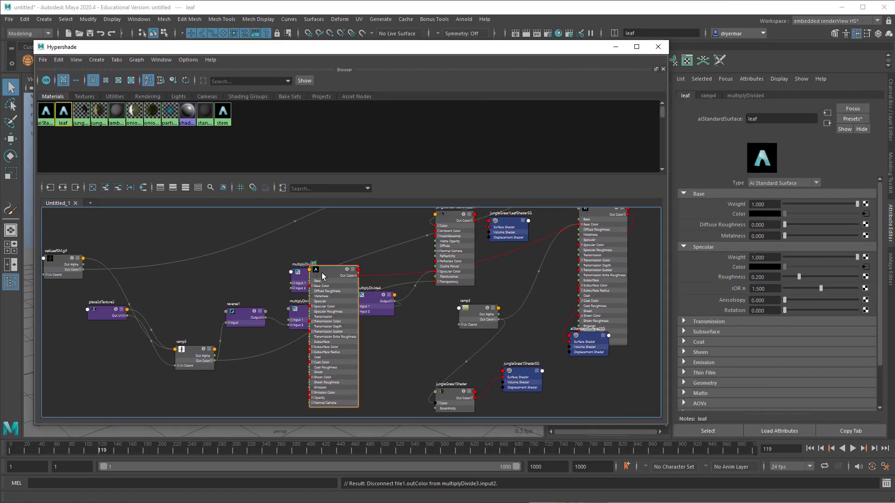
Step: Move the leaf material beyond the stem material and disconnect ramp4 and multiplyDivide4 from its Base Color and Specular Color
{"action": "left_click_drag", "start_coordinate": [322, 276], "coordinate": [496, 263]}
{"action": "middle_click_drag", "start_coordinate": [496, 263], "coordinate": [432, 330], "text": "alt"}
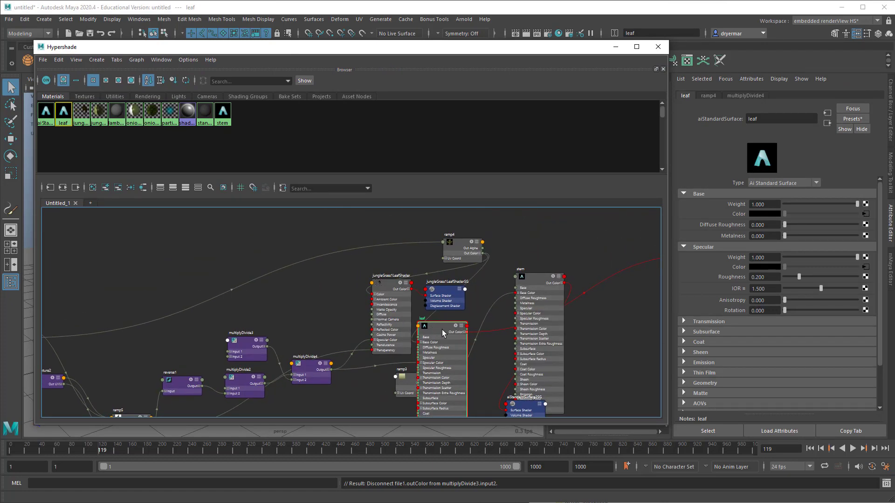
{"action": "left_click_drag", "start_coordinate": [443, 332], "coordinate": [593, 219]}
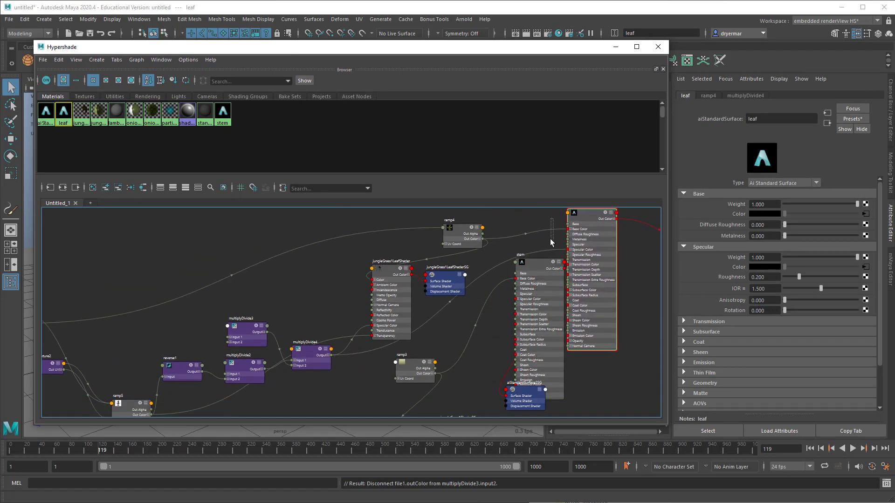
{"action": "left_click_drag", "start_coordinate": [549, 239], "coordinate": [550, 239]}
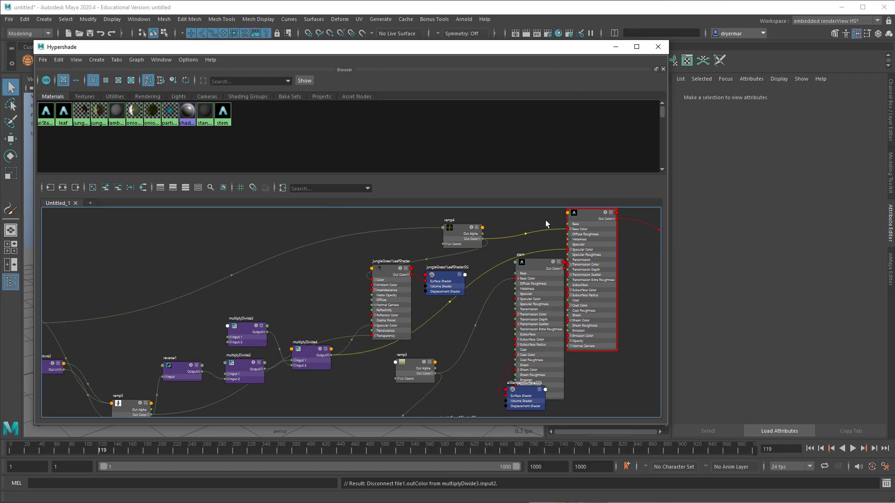
{"action": "key", "text": "Delete"}
Step: Set the leaf material's base color to the bright green from the color history
{"action": "left_click", "coordinate": [605, 221]}
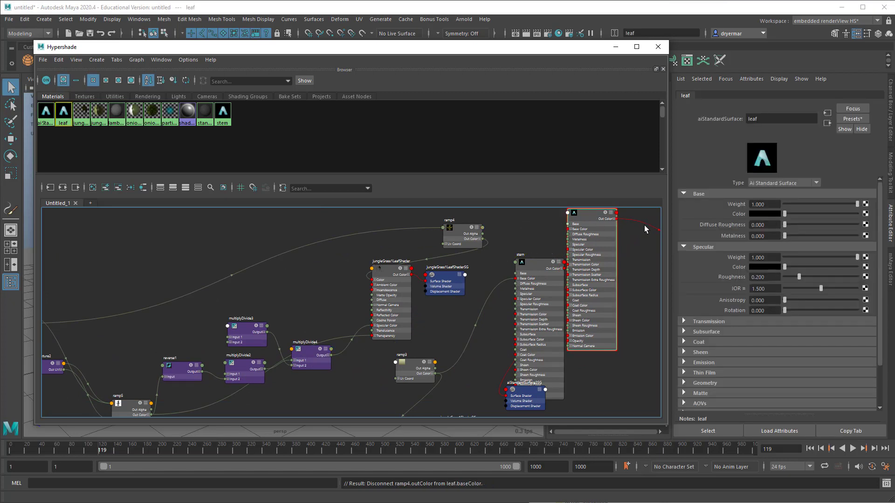
{"action": "left_click", "coordinate": [766, 214]}
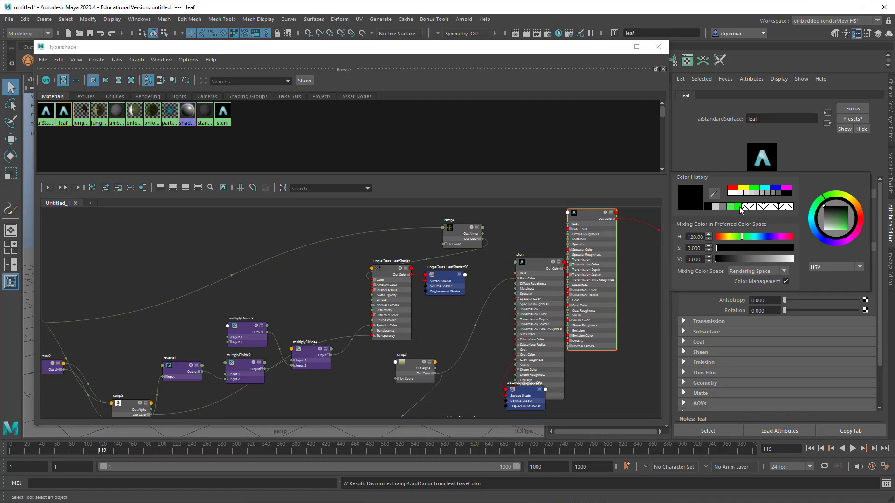
{"action": "left_click", "coordinate": [740, 206]}
Step: Move the Hypershade out of the way, open the Arnold RenderView and start a live render of the plants
{"action": "left_click_drag", "start_coordinate": [554, 51], "coordinate": [894, 440]}
{"action": "left_click", "coordinate": [459, 18]}
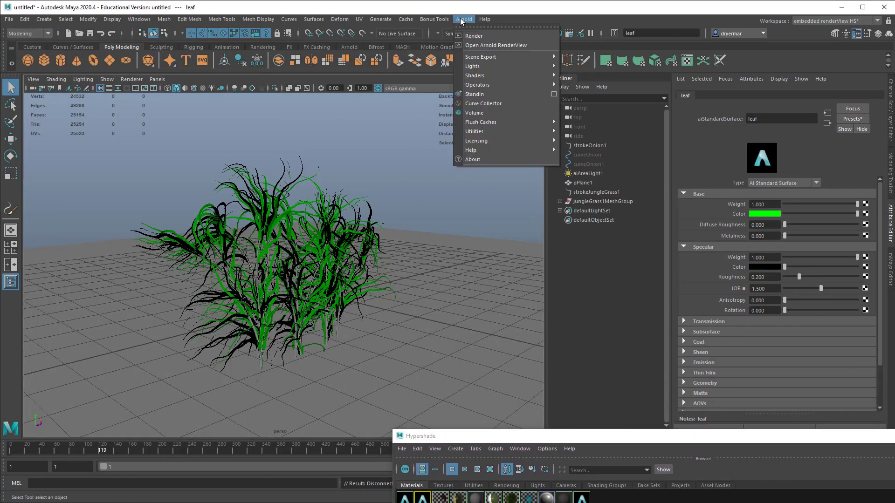
{"action": "left_click", "coordinate": [471, 46]}
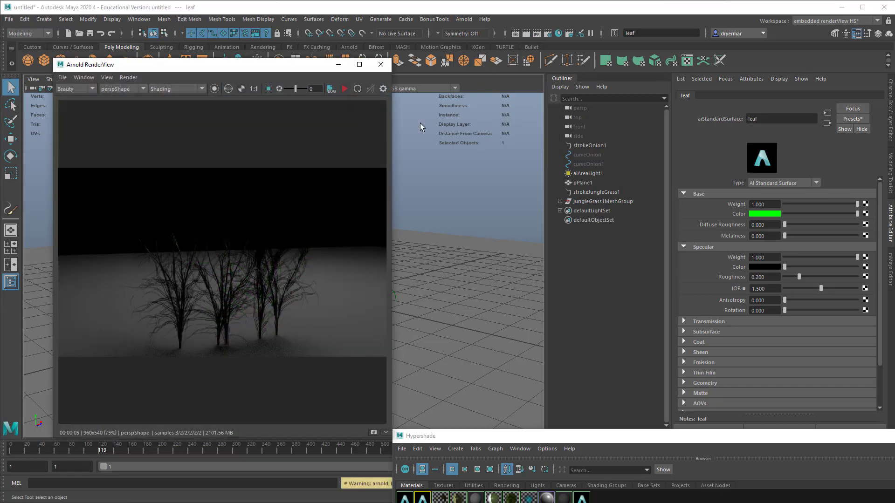
{"action": "left_click", "coordinate": [342, 88]}
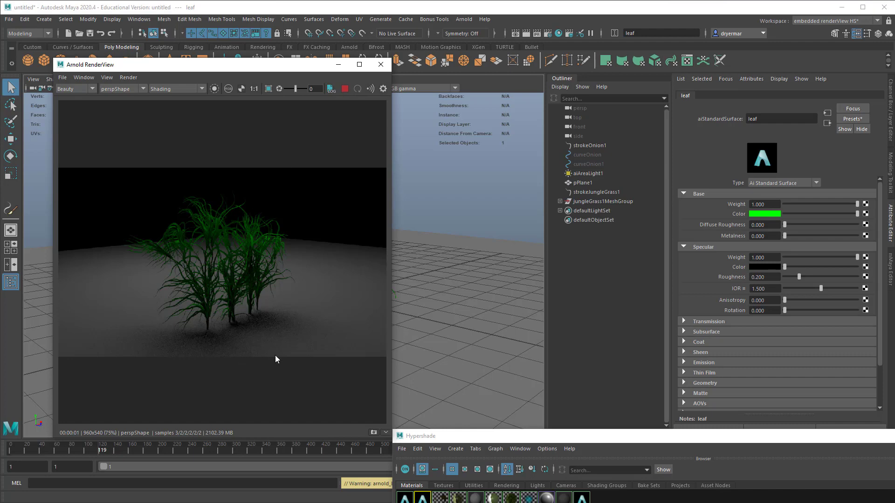
Step: Examine the plants in the live render from near, far and above, and close the Hypershade
{"action": "left_click_drag", "start_coordinate": [473, 436], "coordinate": [632, 215]}
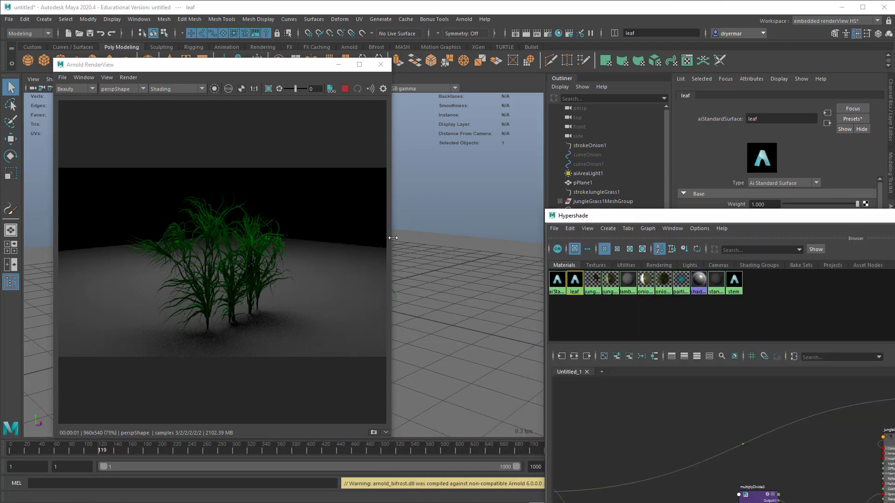
{"action": "right_click_drag", "start_coordinate": [277, 238], "coordinate": [278, 263], "text": "alt"}
{"action": "middle_click_drag", "start_coordinate": [277, 263], "coordinate": [199, 241], "text": "alt"}
{"action": "right_click_drag", "start_coordinate": [199, 242], "coordinate": [374, 263], "text": "alt"}
{"action": "right_click_drag", "start_coordinate": [226, 281], "coordinate": [373, 306], "text": "alt"}
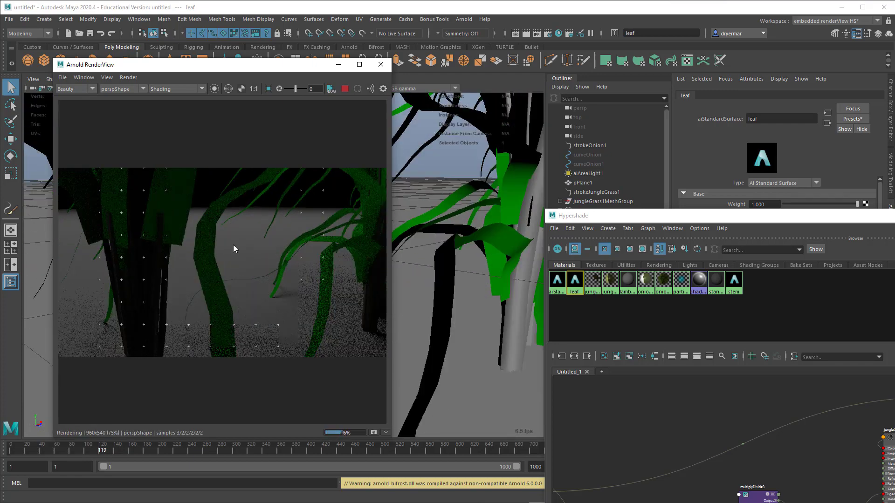
{"action": "right_click_drag", "start_coordinate": [285, 271], "coordinate": [158, 212], "text": "alt"}
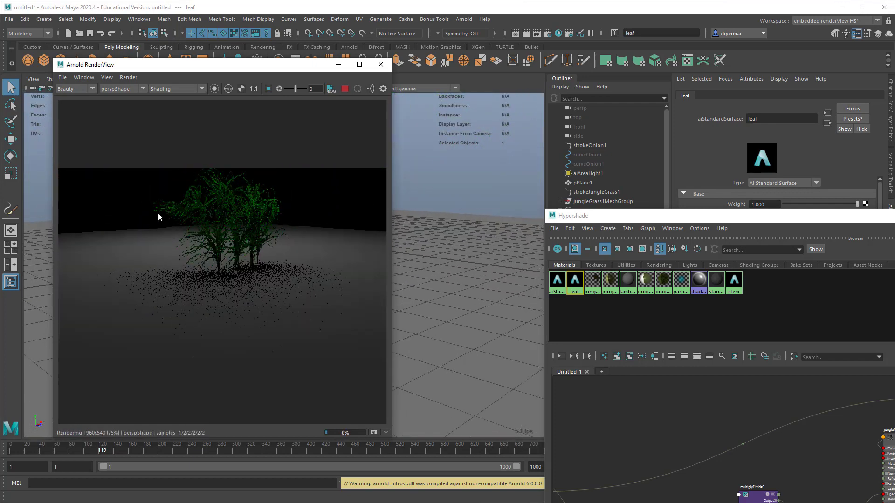
{"action": "middle_click_drag", "start_coordinate": [177, 256], "coordinate": [177, 256], "text": "alt"}
{"action": "left_click_drag", "start_coordinate": [181, 250], "coordinate": [185, 259], "text": "alt"}
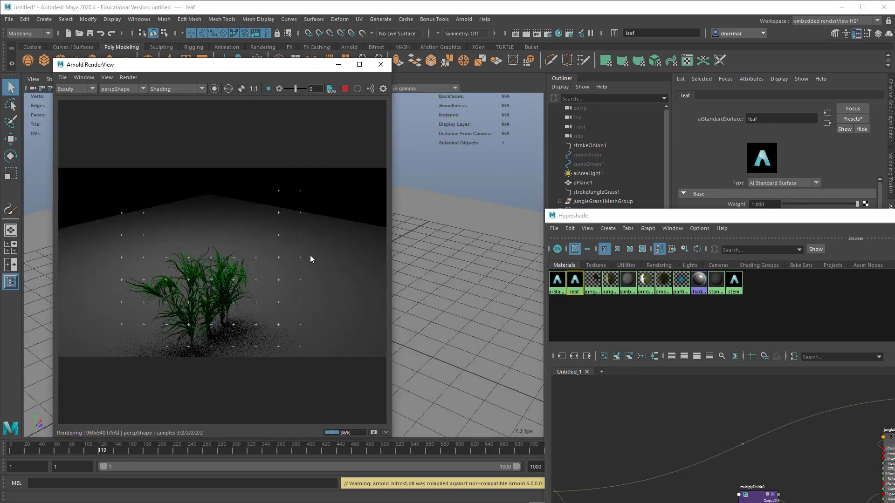
{"action": "left_click", "coordinate": [894, 215]}
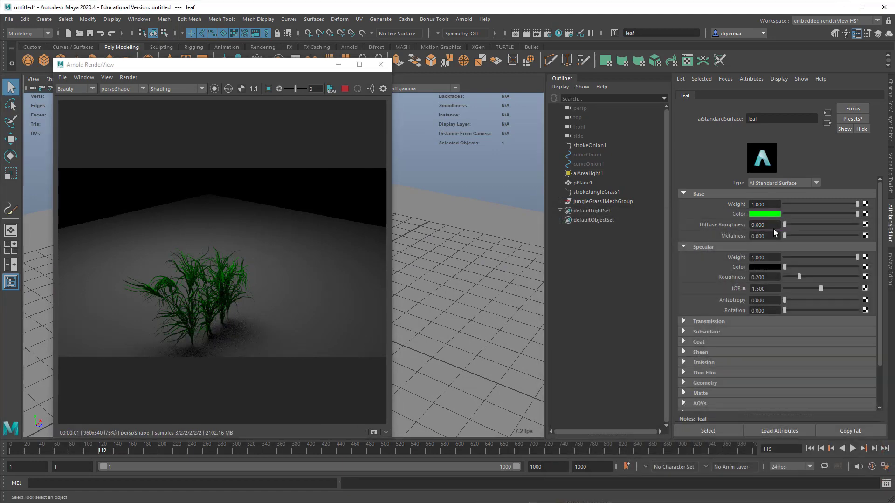
Step: Save the scene as a Maya ASCII file named pfx
{"action": "left_click", "coordinate": [580, 174]}
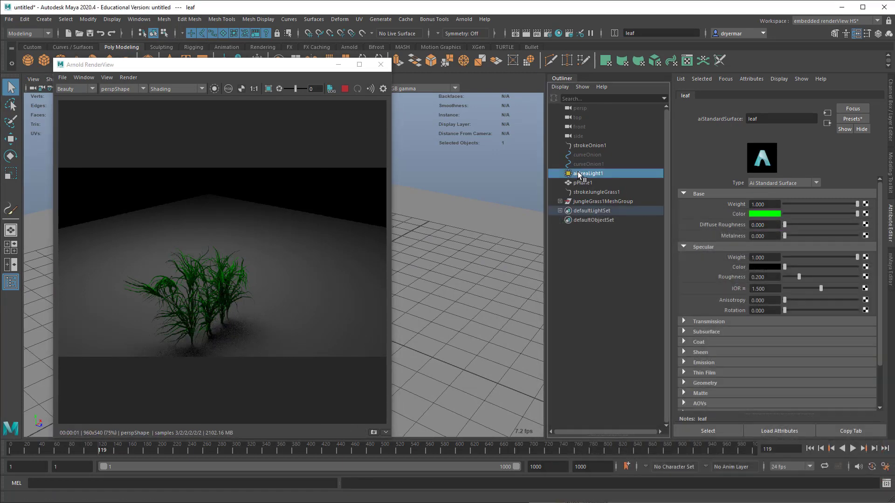
{"action": "left_click", "coordinate": [462, 20]}
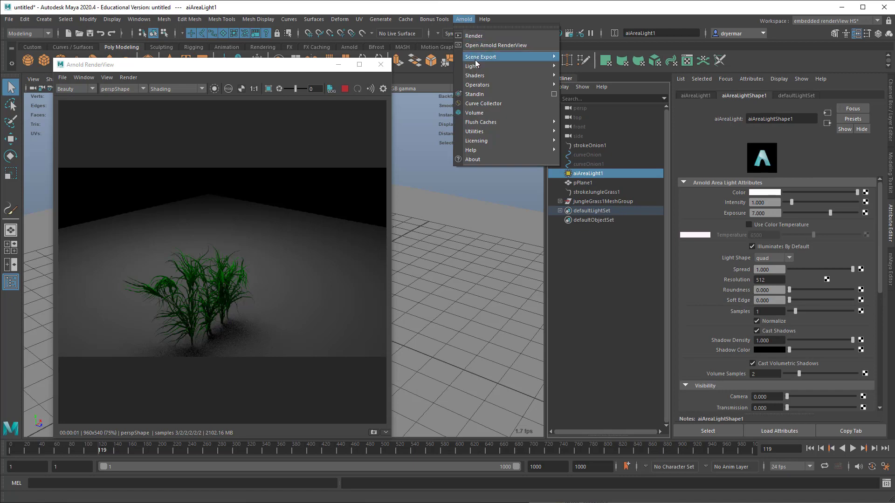
{"action": "mouse_move", "coordinate": [477, 76]}
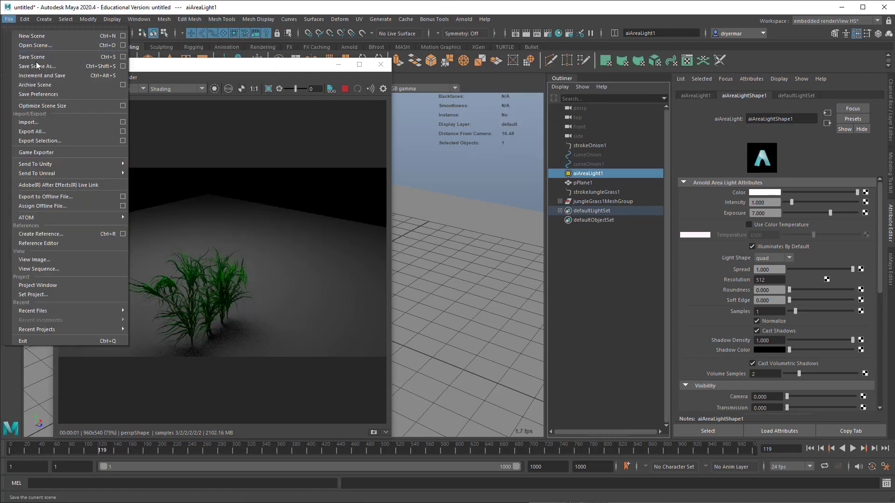
{"action": "left_click", "coordinate": [34, 57]}
{"action": "type", "text": "p"}
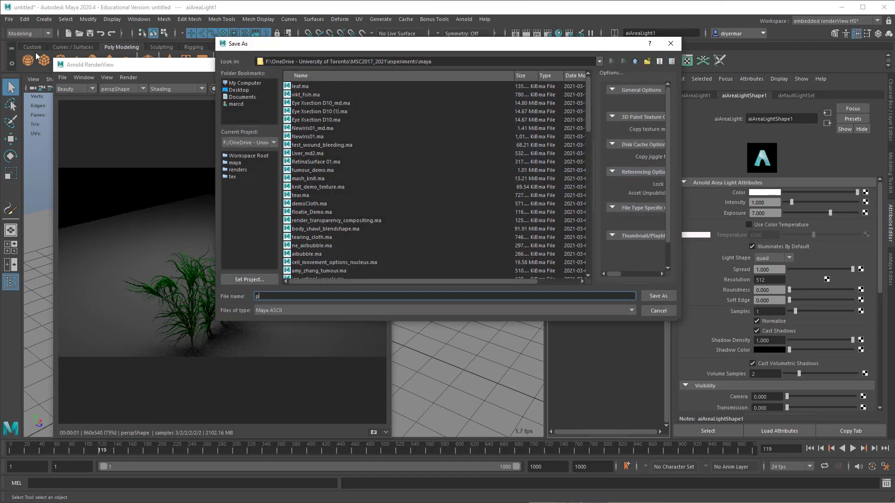
{"action": "type", "text": "fx"}
{"action": "key", "text": "Return"}
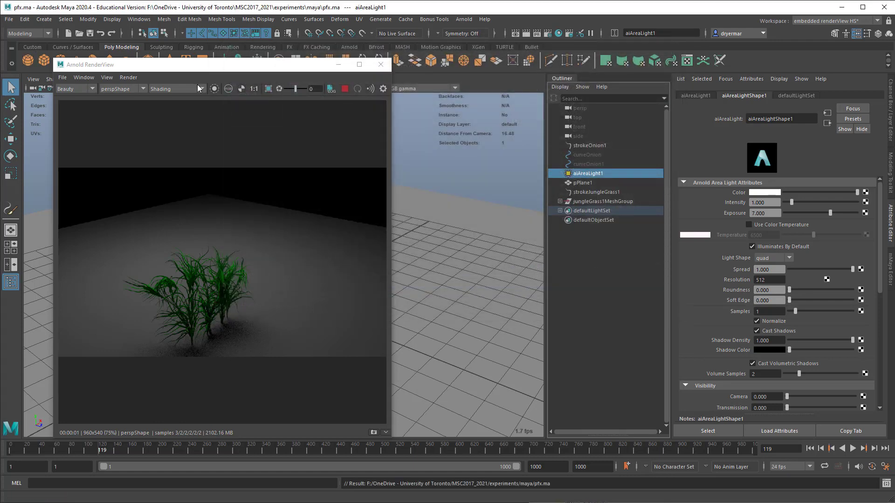
Step: Add an Arnold skydome light and set its intensity to 0.2
{"action": "left_click", "coordinate": [461, 19]}
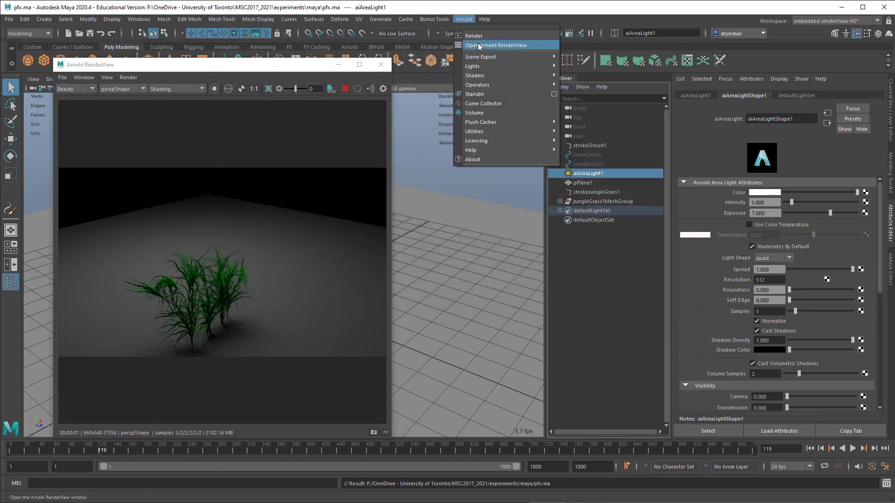
{"action": "mouse_move", "coordinate": [481, 66]}
{"action": "left_click", "coordinate": [588, 76]}
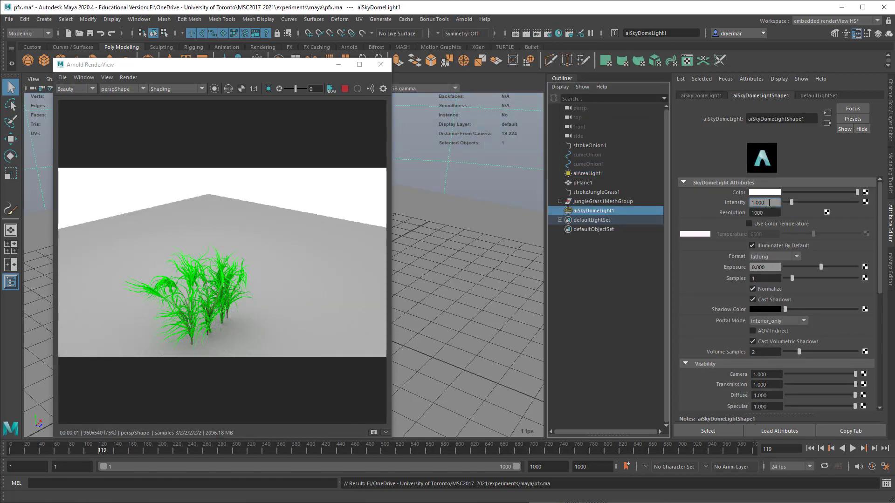
{"action": "type", "text": "0.2"}
{"action": "key", "text": "Return"}
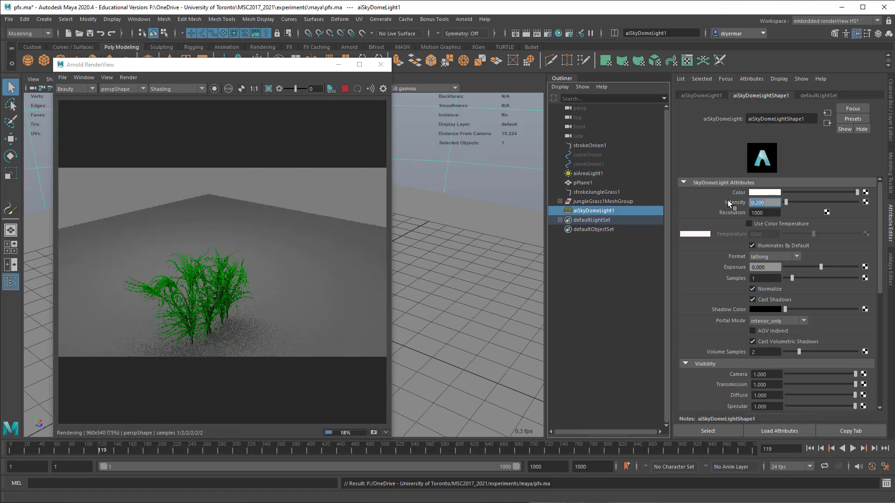
Step: Reframe the plants in the live render, place the RenderView beside them and stop the live render
{"action": "left_click_drag", "start_coordinate": [474, 327], "coordinate": [443, 316], "text": "alt"}
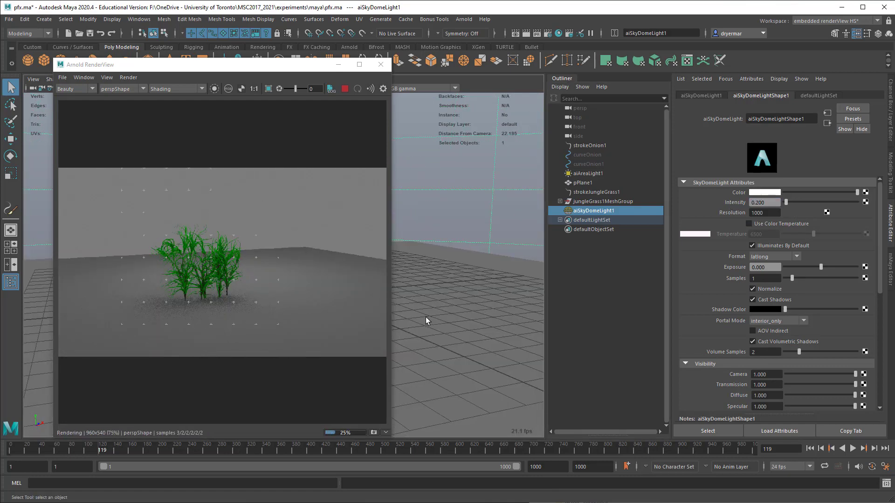
{"action": "right_click_drag", "start_coordinate": [424, 318], "coordinate": [549, 331], "text": "alt"}
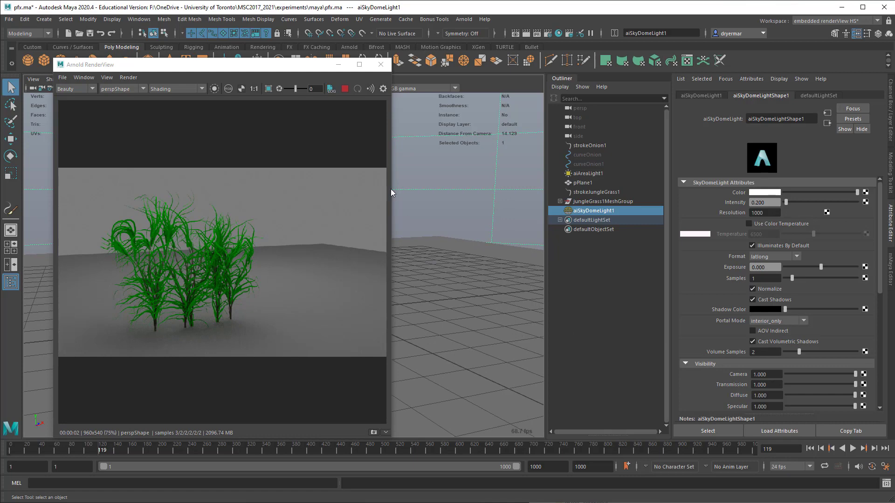
{"action": "left_click_drag", "start_coordinate": [267, 65], "coordinate": [608, 46]}
{"action": "left_click", "coordinate": [686, 69]}
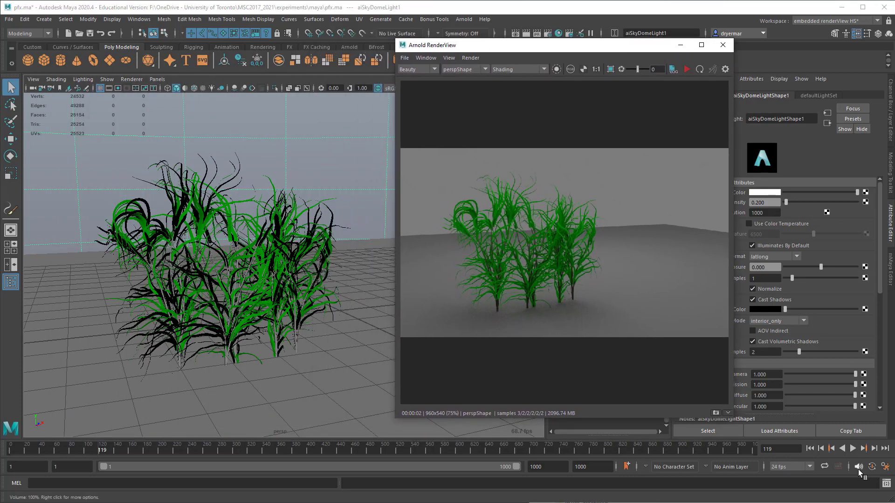
Step: Play the animation from the first frame and stop it at frame 79
{"action": "left_click", "coordinate": [809, 448]}
{"action": "left_click", "coordinate": [853, 448]}
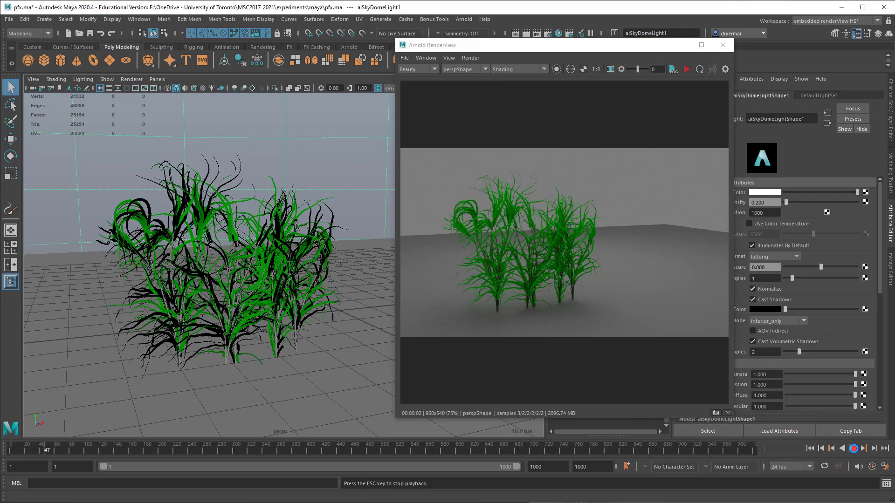
{"action": "left_click", "coordinate": [852, 448]}
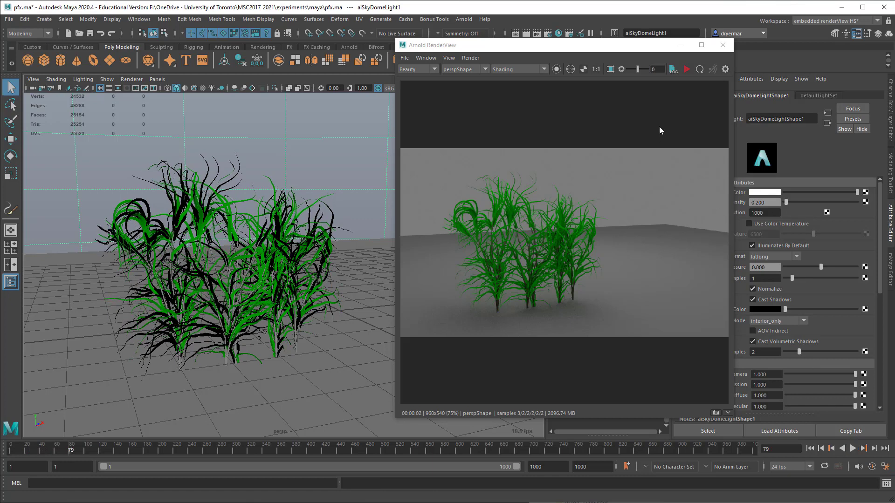
Step: Restart the live render and bring the plants closer in the camera view
{"action": "left_click", "coordinate": [686, 70]}
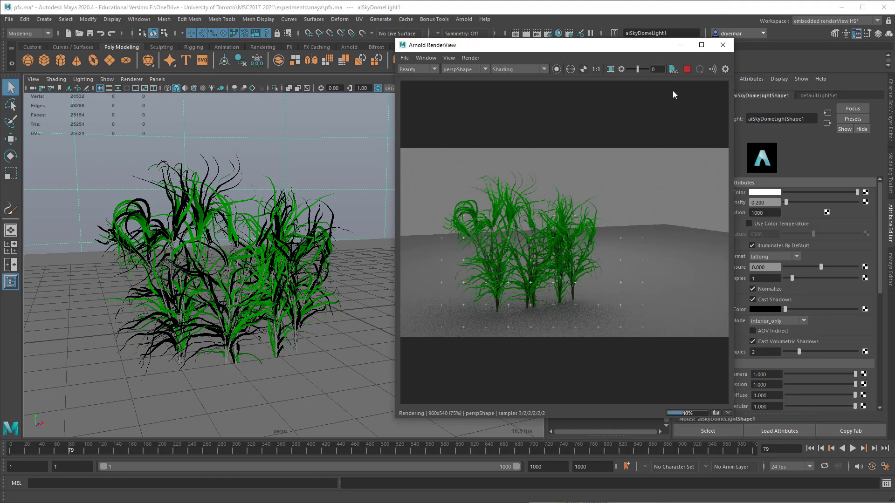
{"action": "scroll", "coordinate": [273, 218], "scroll_direction": "up", "scroll_amount": 6}
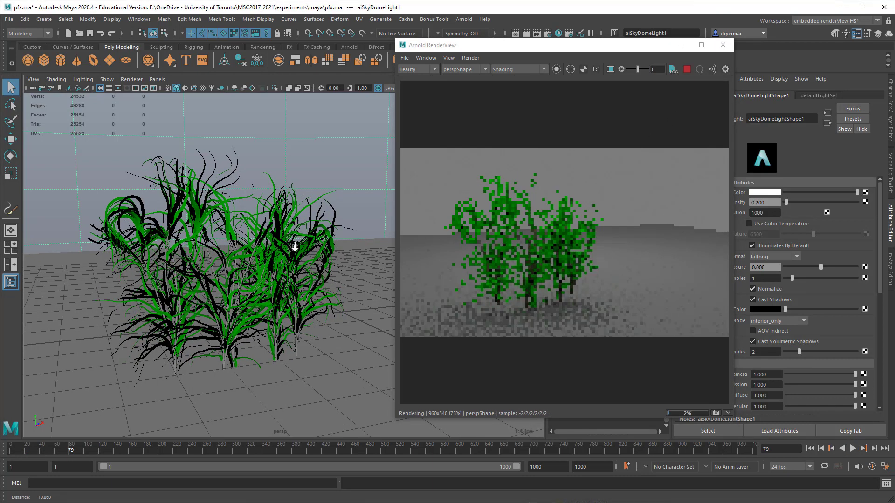
{"action": "scroll", "coordinate": [272, 218], "scroll_direction": "up", "scroll_amount": 3}
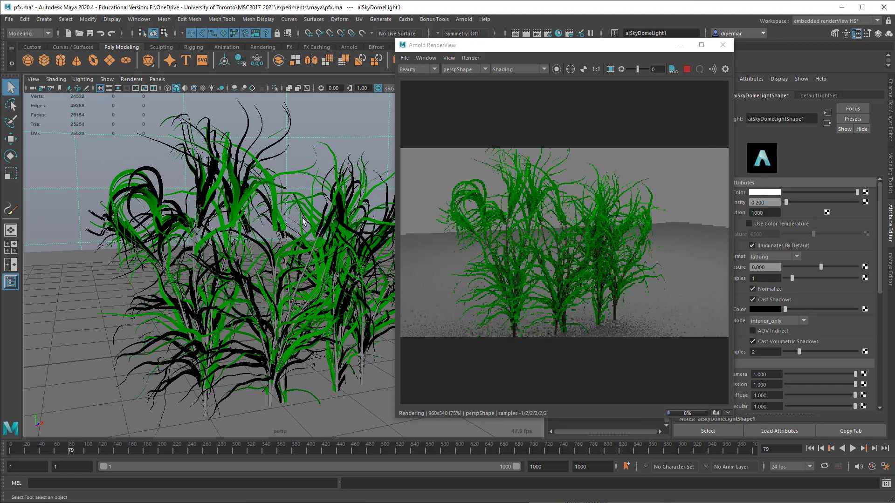
Step: Select the plants' stem mesh, move the render window aside and open the jungleGrass1 brush attributes
{"action": "left_click", "coordinate": [352, 281]}
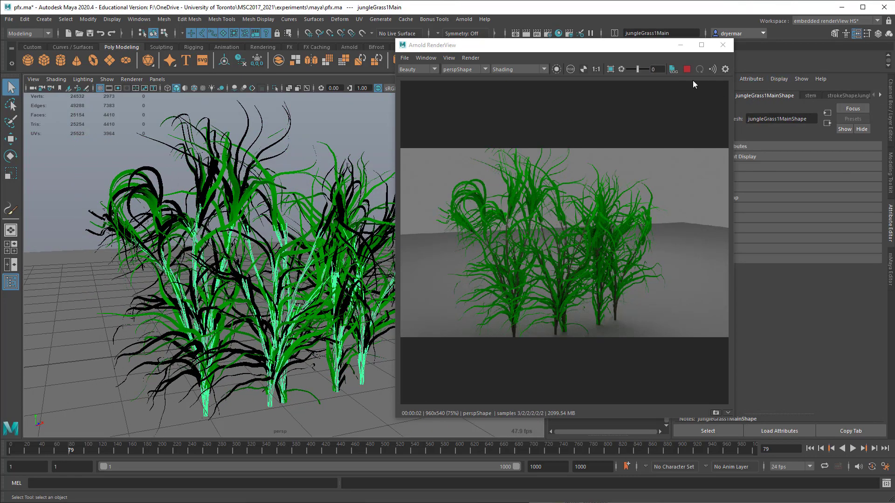
{"action": "left_click_drag", "start_coordinate": [590, 48], "coordinate": [467, 40]}
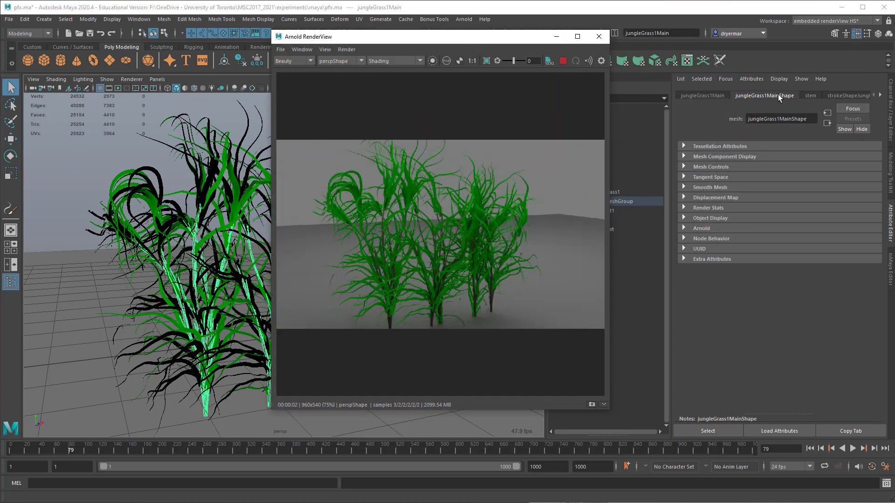
{"action": "left_click", "coordinate": [879, 95]}
{"action": "left_click", "coordinate": [879, 95]}
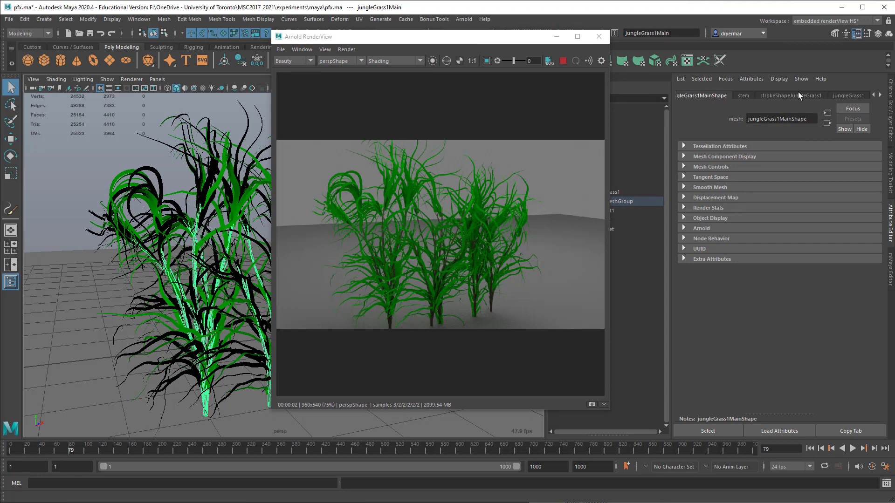
{"action": "left_click", "coordinate": [847, 95]}
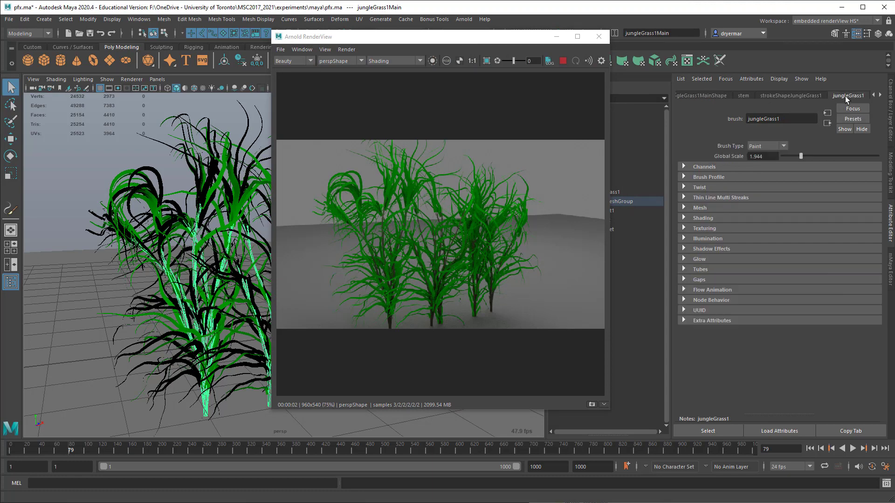
Step: Set the Turbulence amount in the jungleGrass1 brush's tube behavior to 0.825, keeping the Tree Wind type
{"action": "left_click", "coordinate": [700, 289]}
{"action": "left_click", "coordinate": [701, 289]}
{"action": "left_click", "coordinate": [879, 95]}
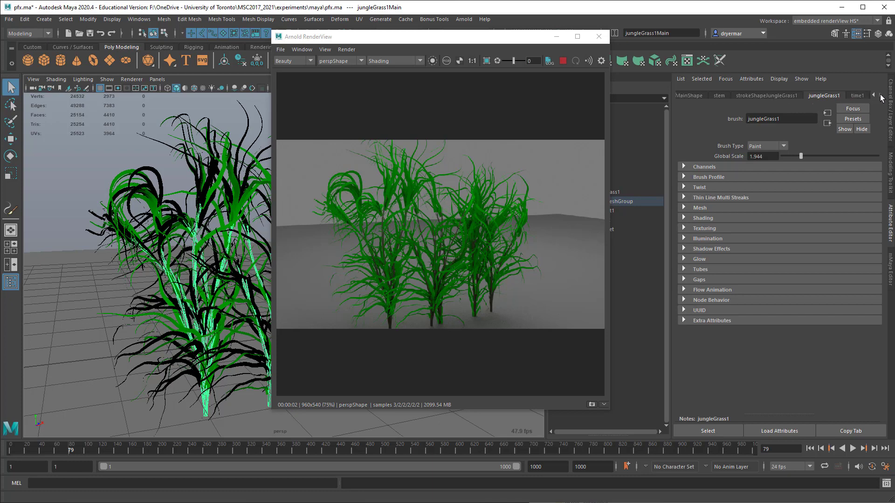
{"action": "left_click", "coordinate": [700, 270]}
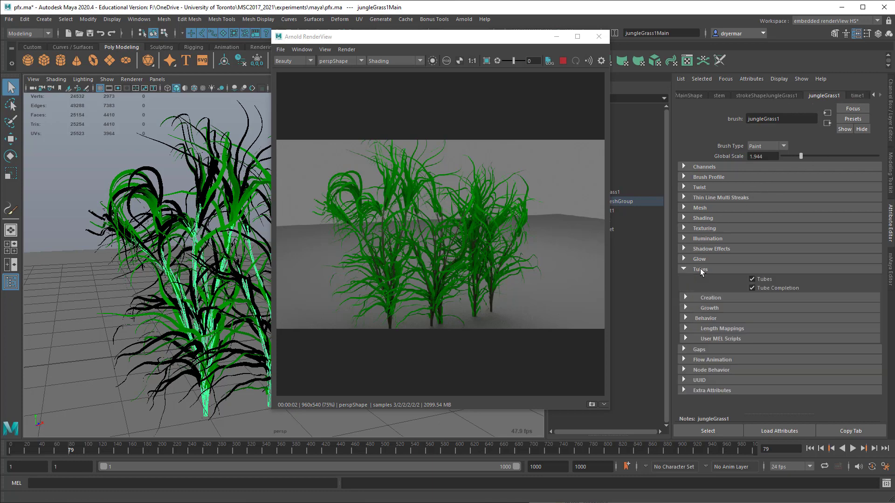
{"action": "left_click", "coordinate": [707, 319]}
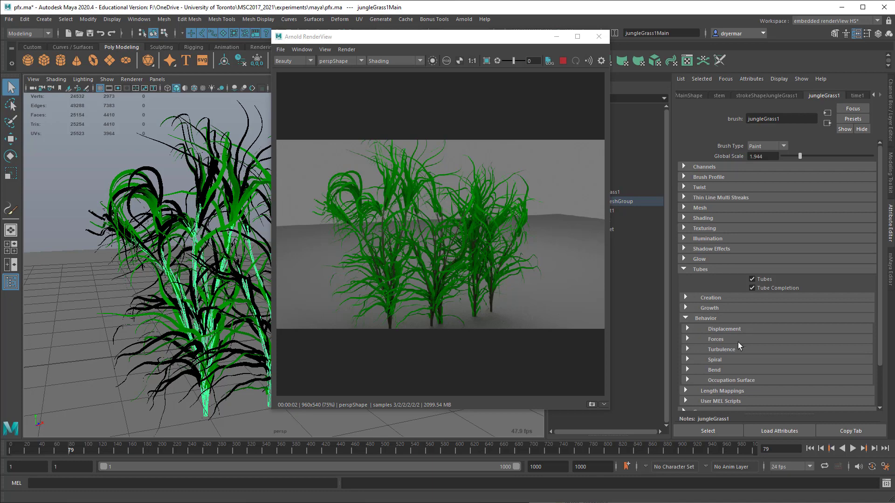
{"action": "left_click", "coordinate": [721, 349]}
{"action": "scroll", "coordinate": [739, 342], "scroll_direction": "down", "scroll_amount": 2}
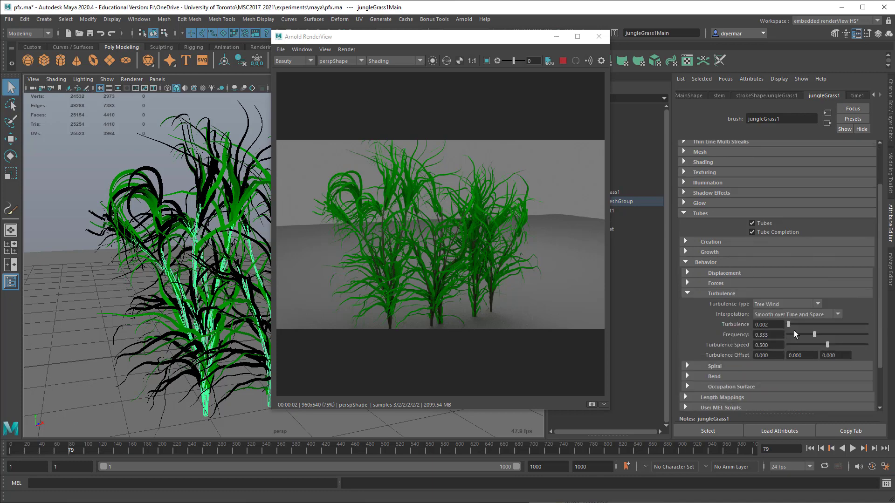
{"action": "left_click_drag", "start_coordinate": [798, 324], "coordinate": [857, 328]}
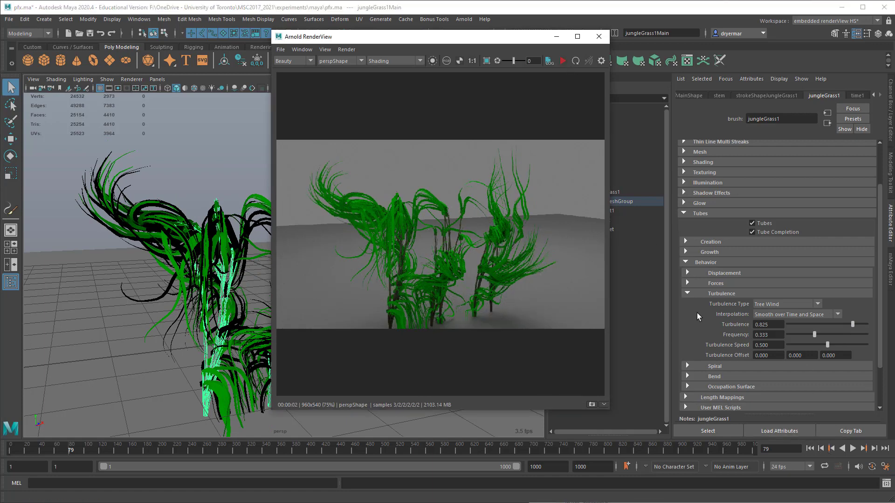
Step: Close the render window, play the animation from the first frame and stop it at frame 68
{"action": "left_click", "coordinate": [598, 36]}
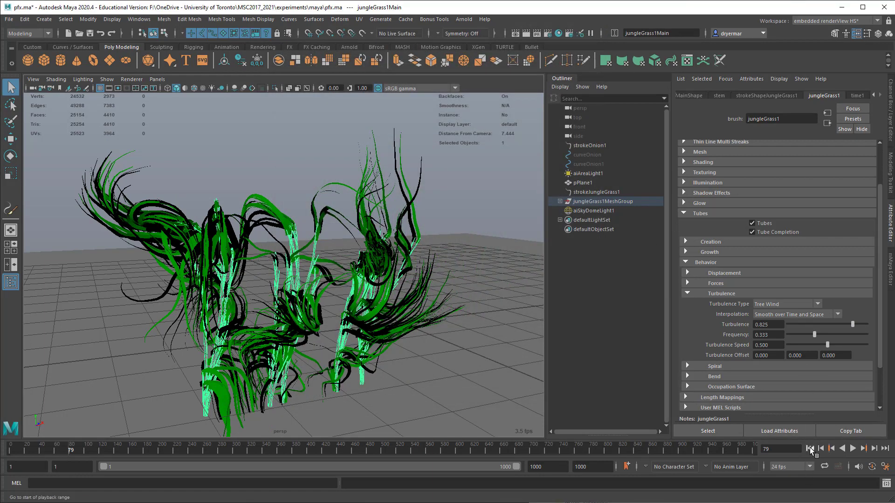
{"action": "left_click", "coordinate": [852, 449]}
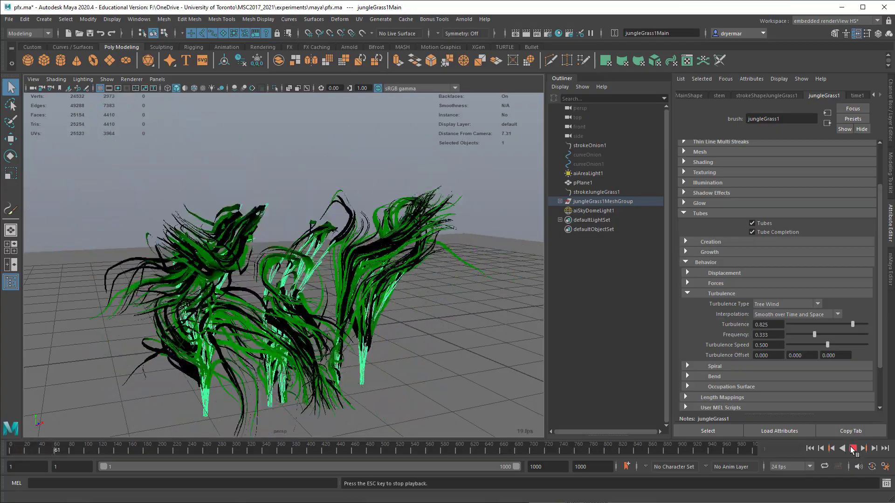
{"action": "left_click", "coordinate": [852, 448]}
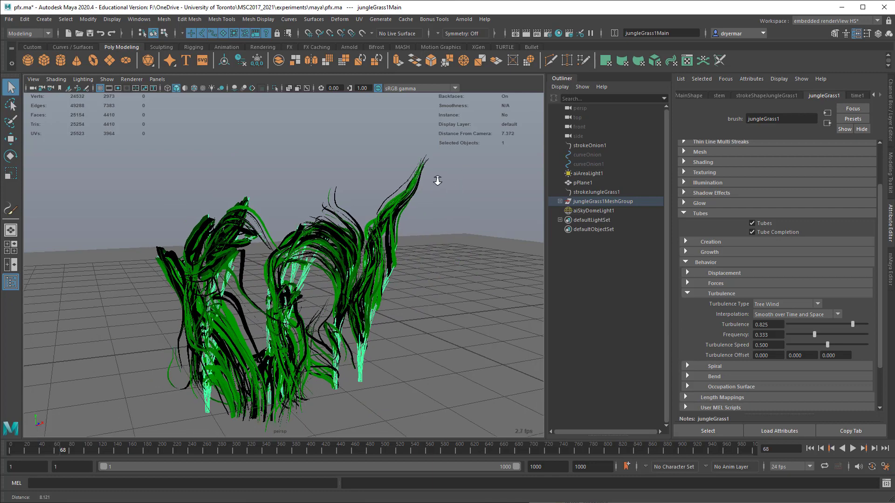
Step: Render the wind-bent plants at frame 68 in the Arnold RenderView from farther away, and close the render window
{"action": "scroll", "coordinate": [340, 170], "scroll_direction": "down", "scroll_amount": 2}
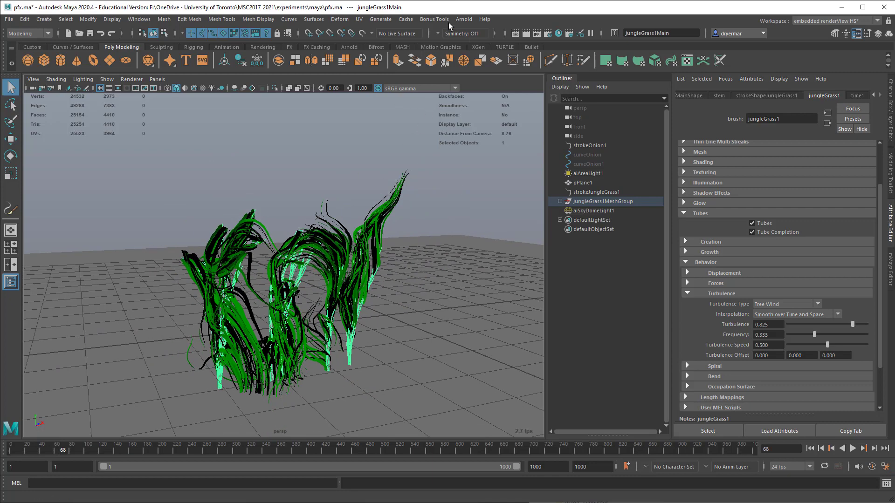
{"action": "left_click", "coordinate": [463, 19]}
{"action": "left_click", "coordinate": [473, 46]}
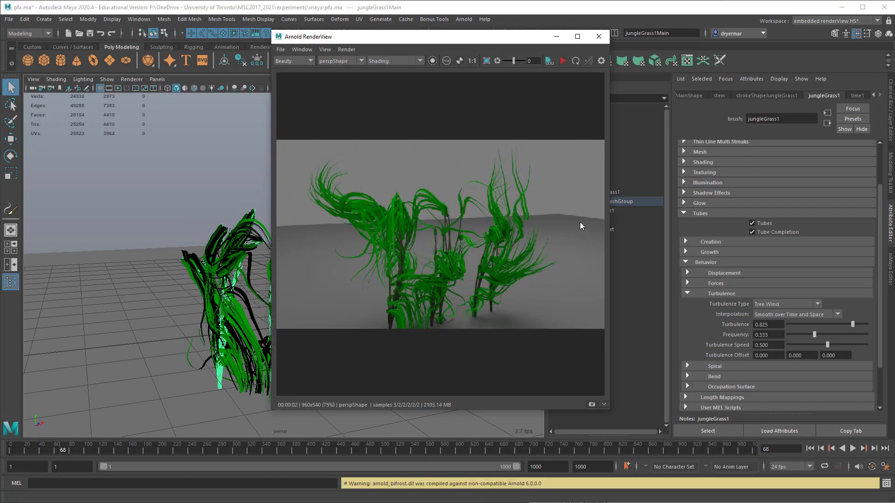
{"action": "left_click", "coordinate": [562, 62]}
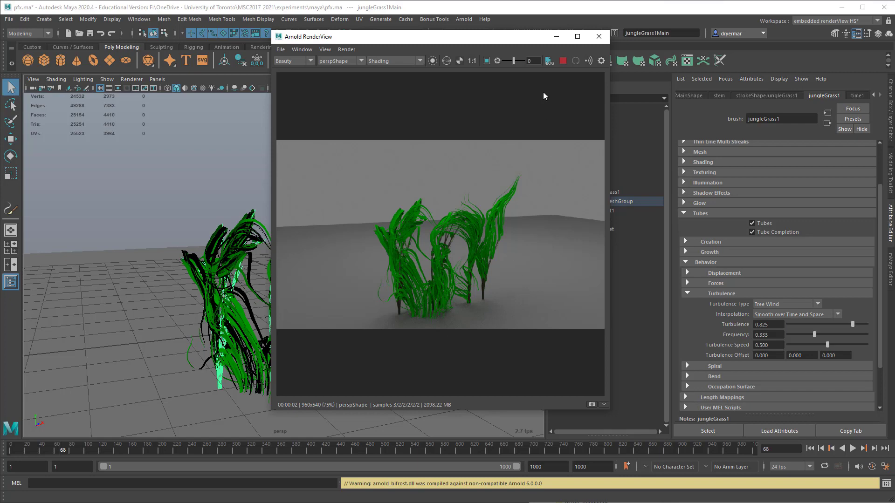
{"action": "left_click", "coordinate": [597, 37]}
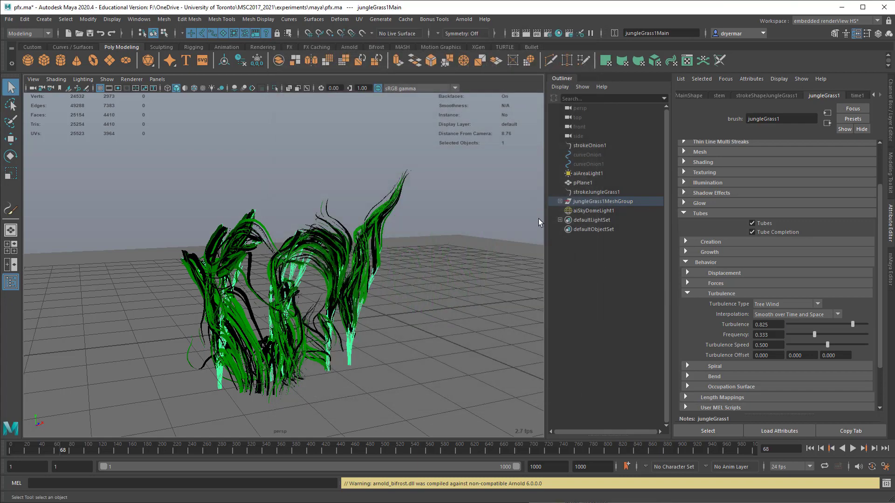
Step: Expand jungleGrass1MeshGroup in the scene hierarchy and select its jungleGrass1Main mesh
{"action": "left_click", "coordinate": [560, 202]}
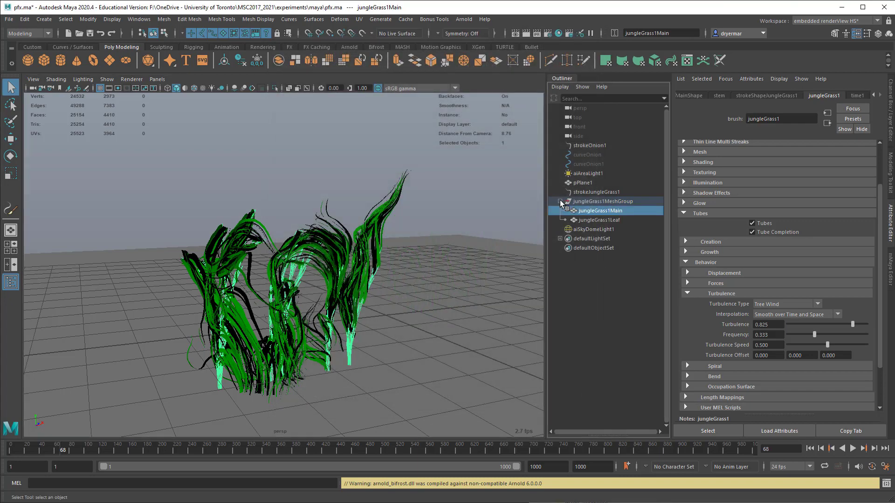
{"action": "left_click", "coordinate": [589, 219]}
{"action": "left_click", "coordinate": [589, 210]}
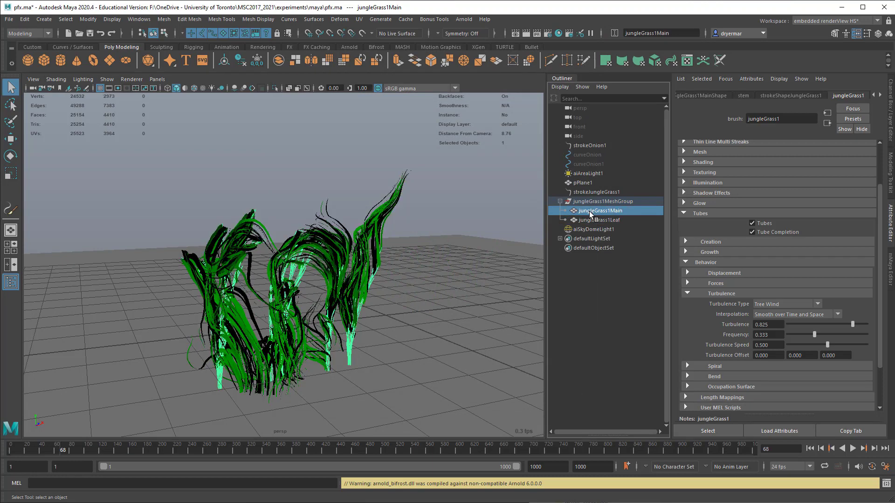